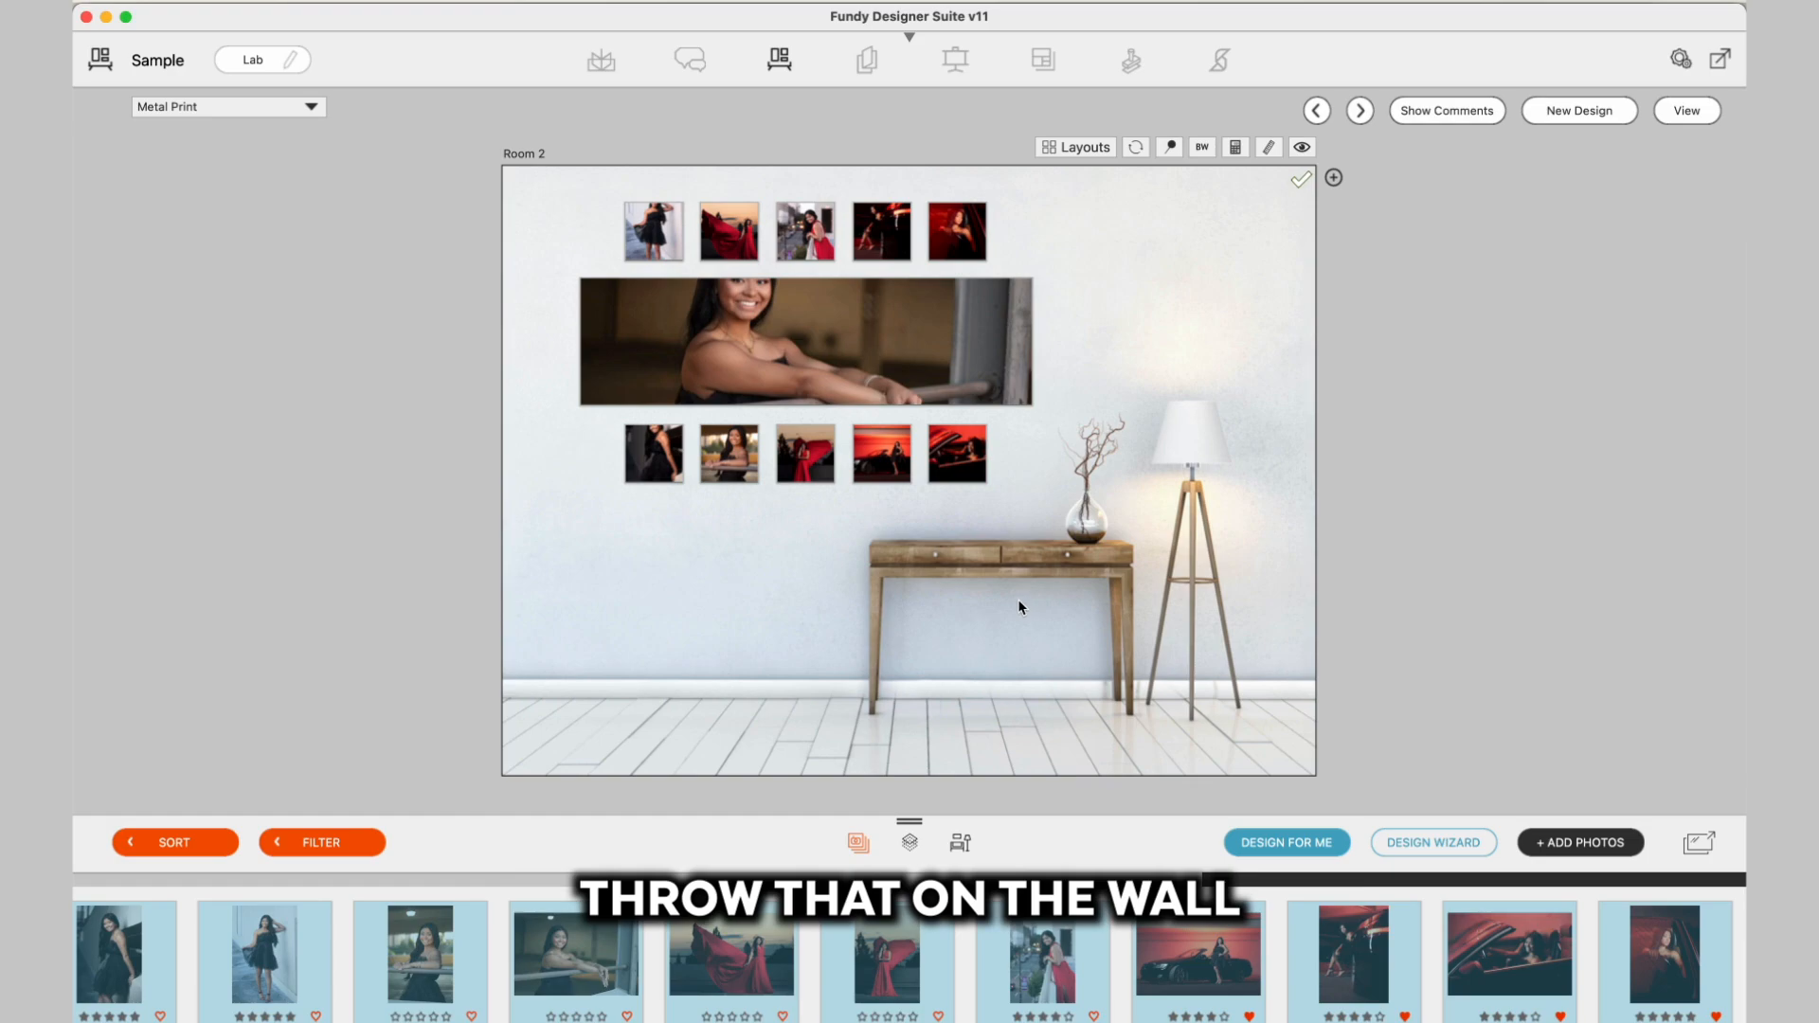
Apply the saved composite "my Composite" to the Room 2 wall and reposition the photo in its bottom-centre cell.
{"action": "left_click", "coordinate": [1085, 148]}
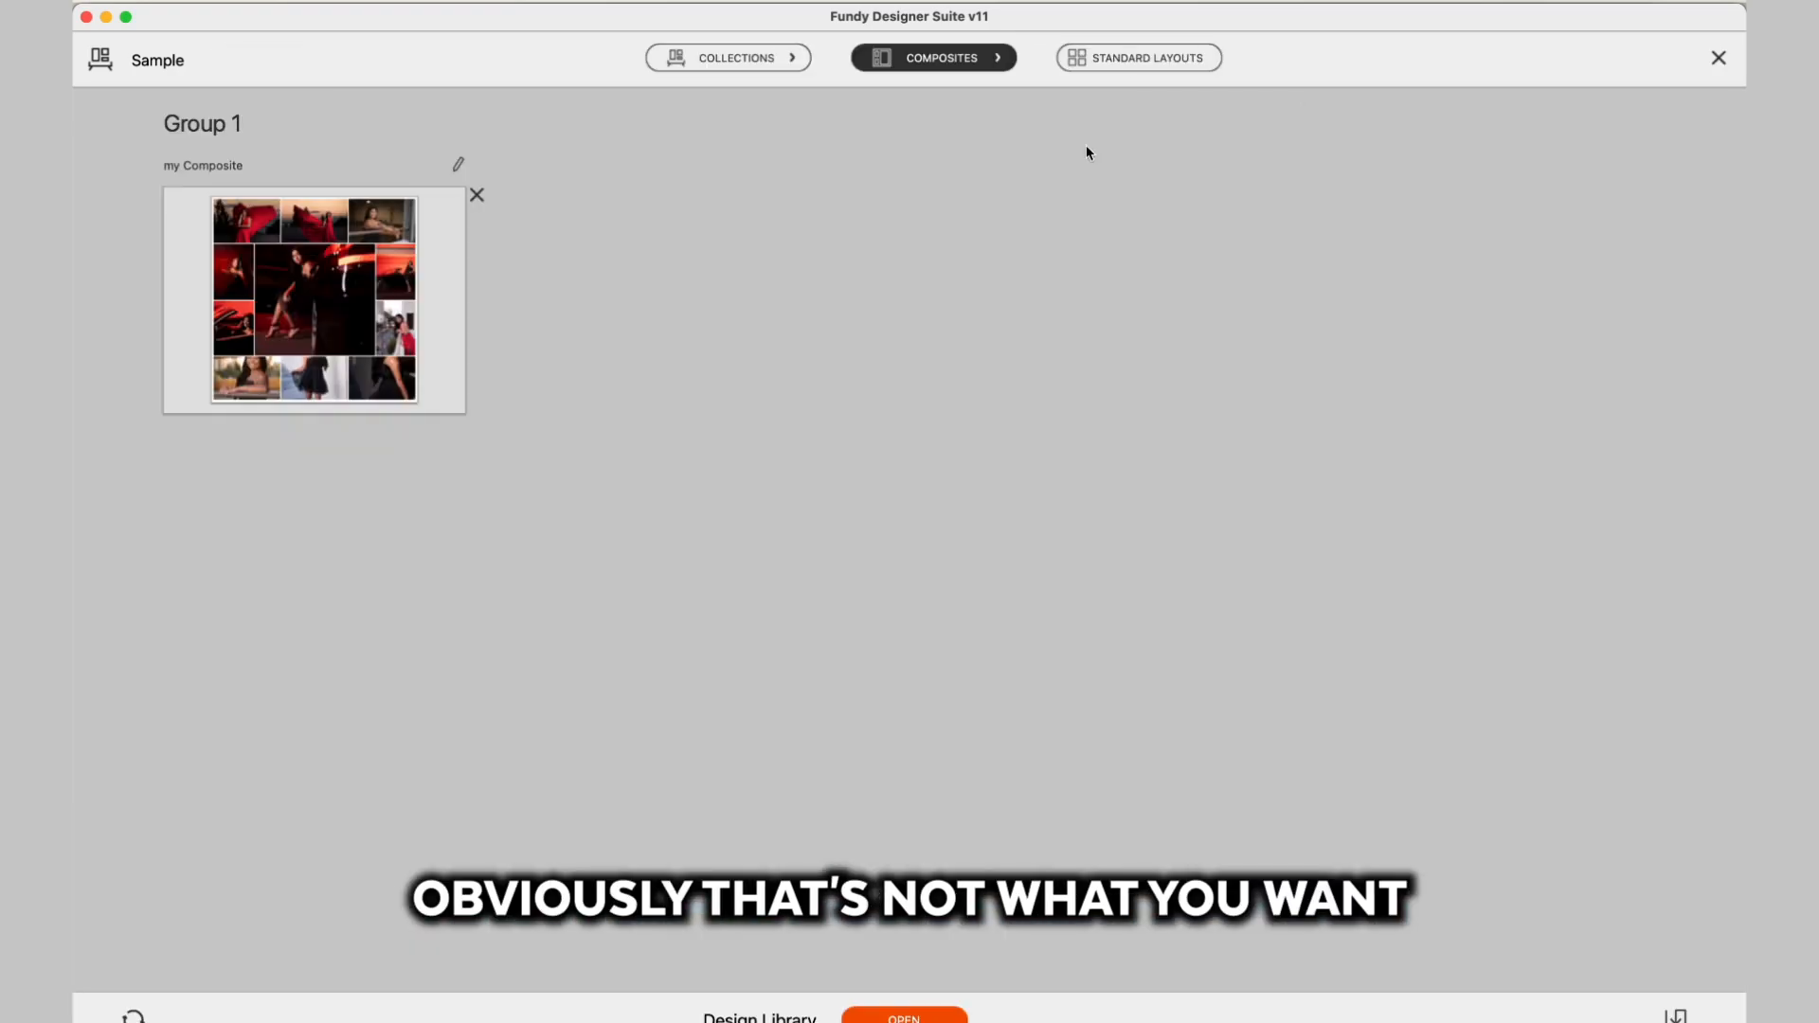
{"action": "left_click", "coordinate": [327, 236]}
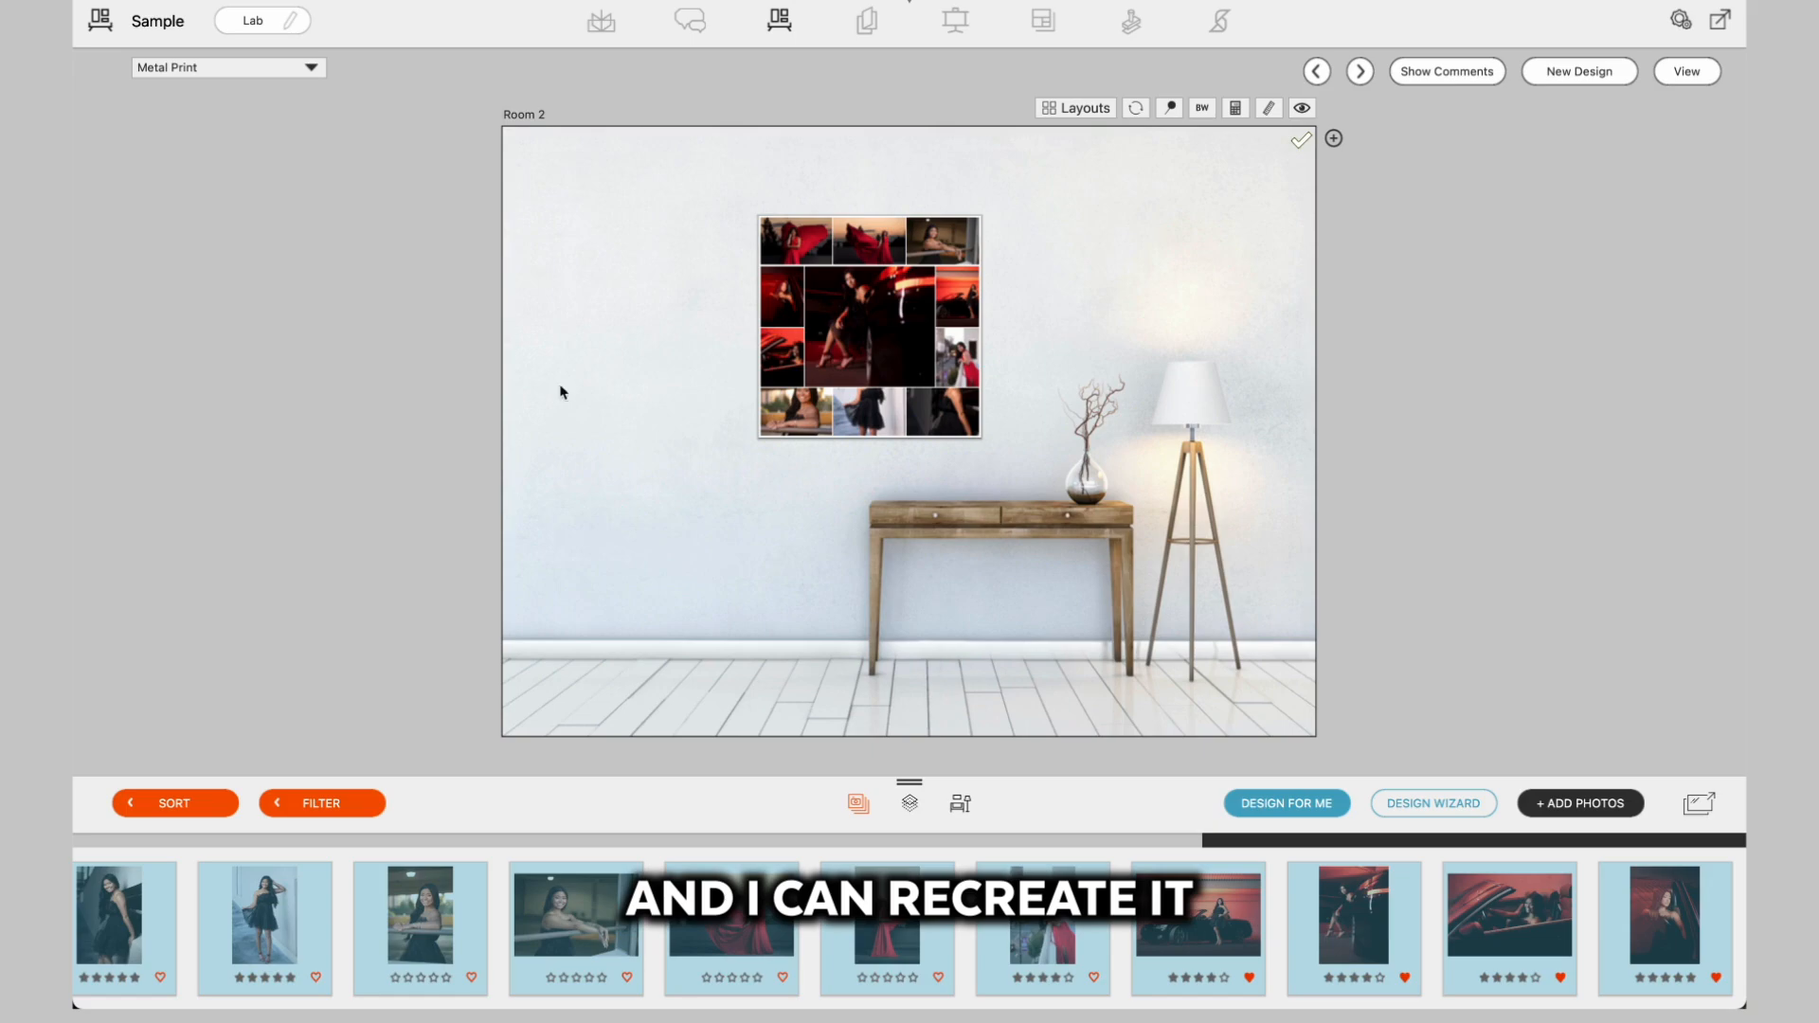
{"action": "left_click", "coordinate": [870, 404]}
{"action": "left_click_drag", "start_coordinate": [870, 404], "coordinate": [880, 526]}
{"action": "left_click", "coordinate": [880, 527]}
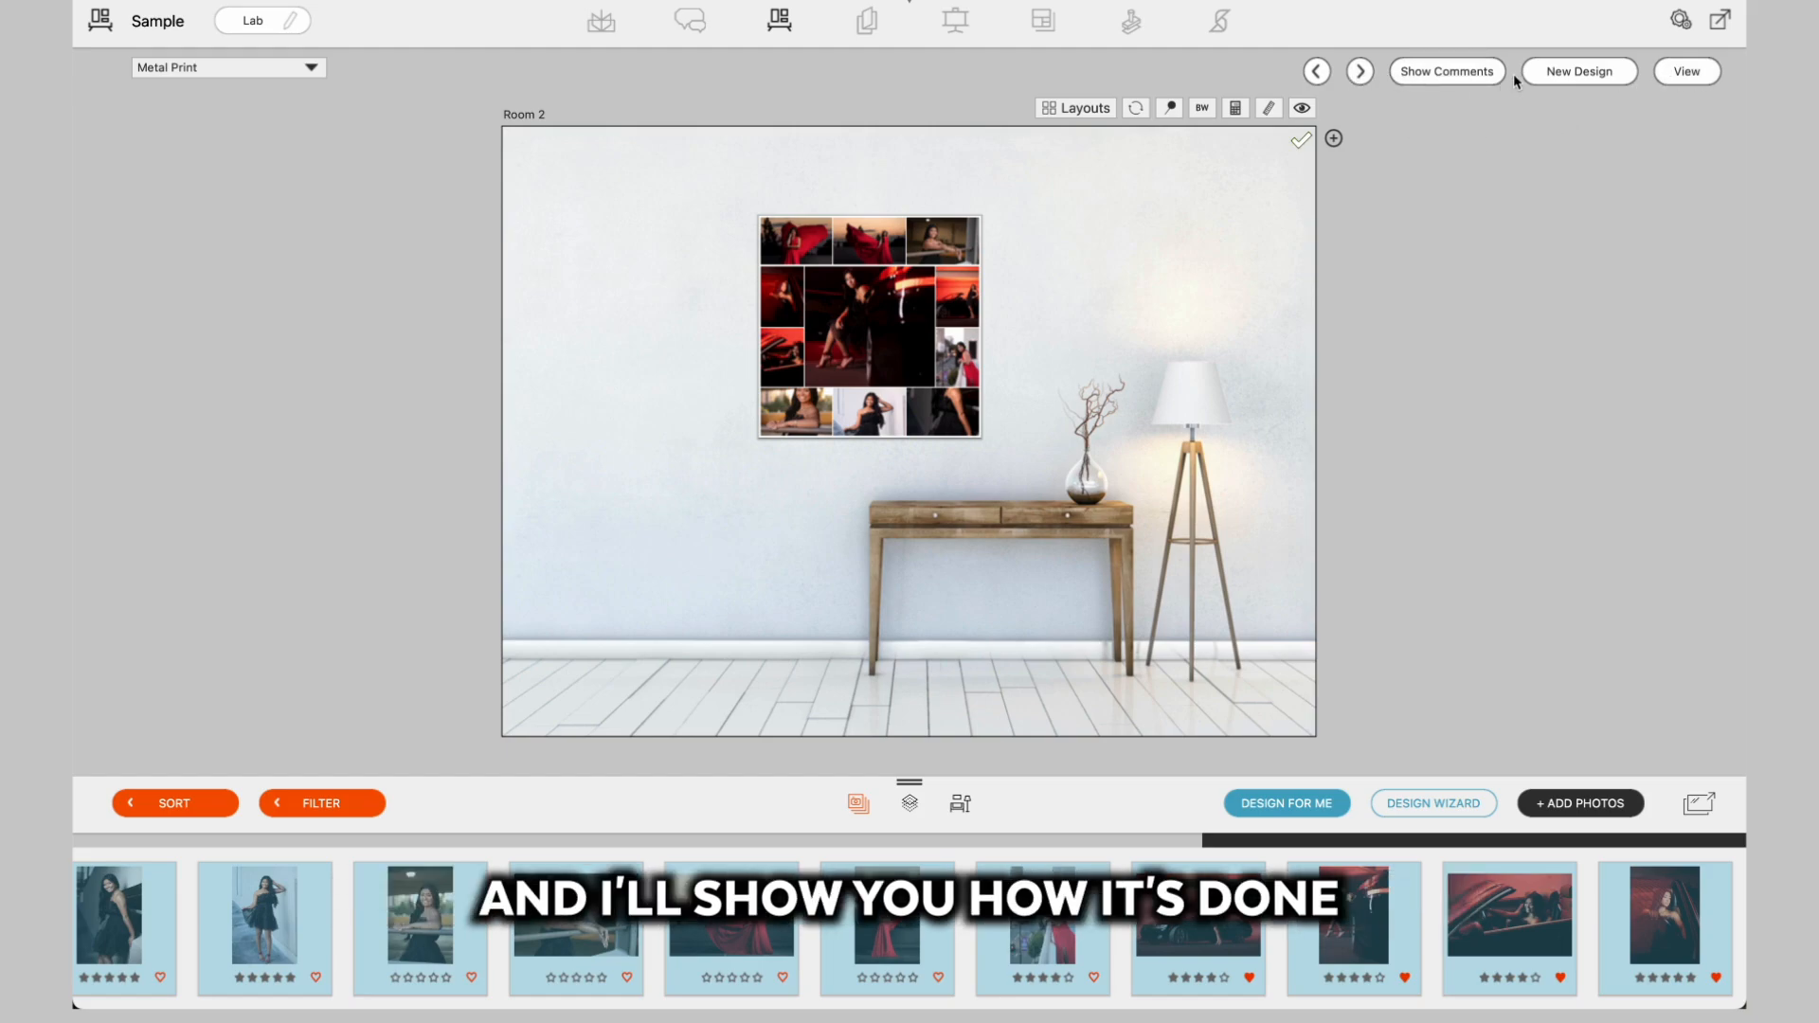
Start a new room design, place the horizontal waterfall portrait on the wall, and enlarge it into a tall upright piece.
{"action": "left_click", "coordinate": [1580, 71]}
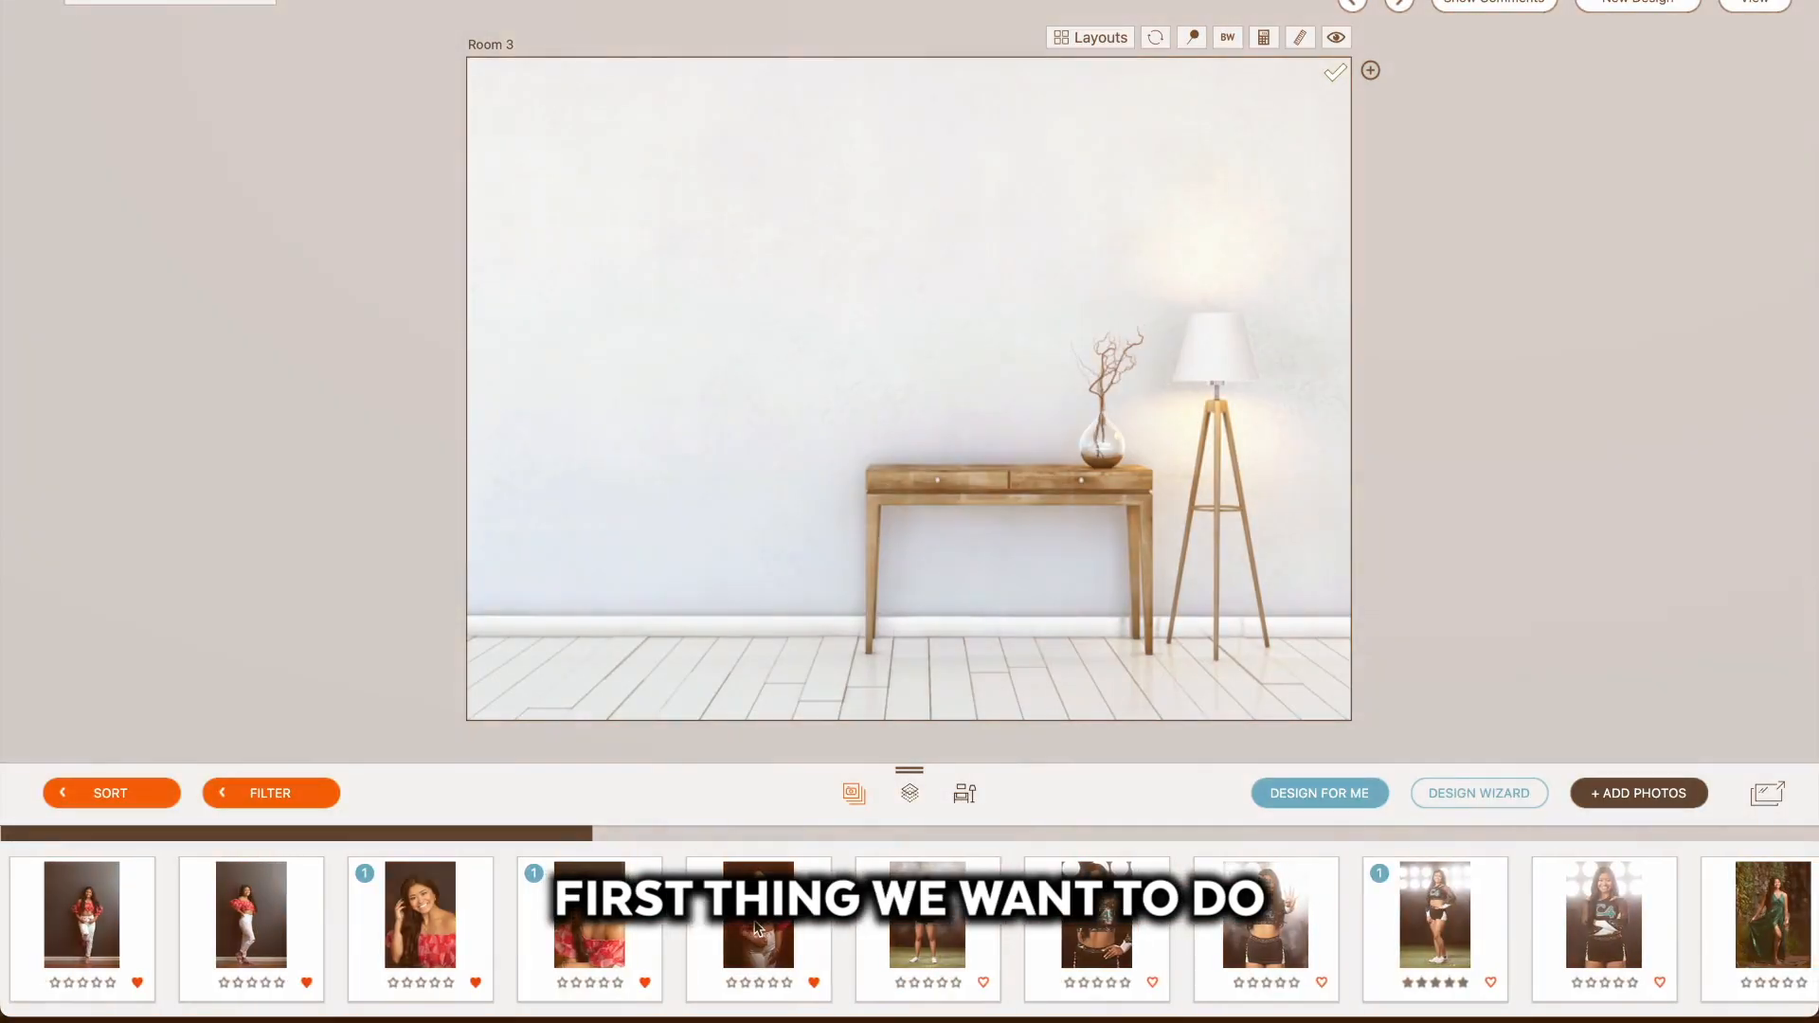
{"action": "scroll", "coordinate": [758, 929], "scroll_direction": "right", "scroll_amount": 10}
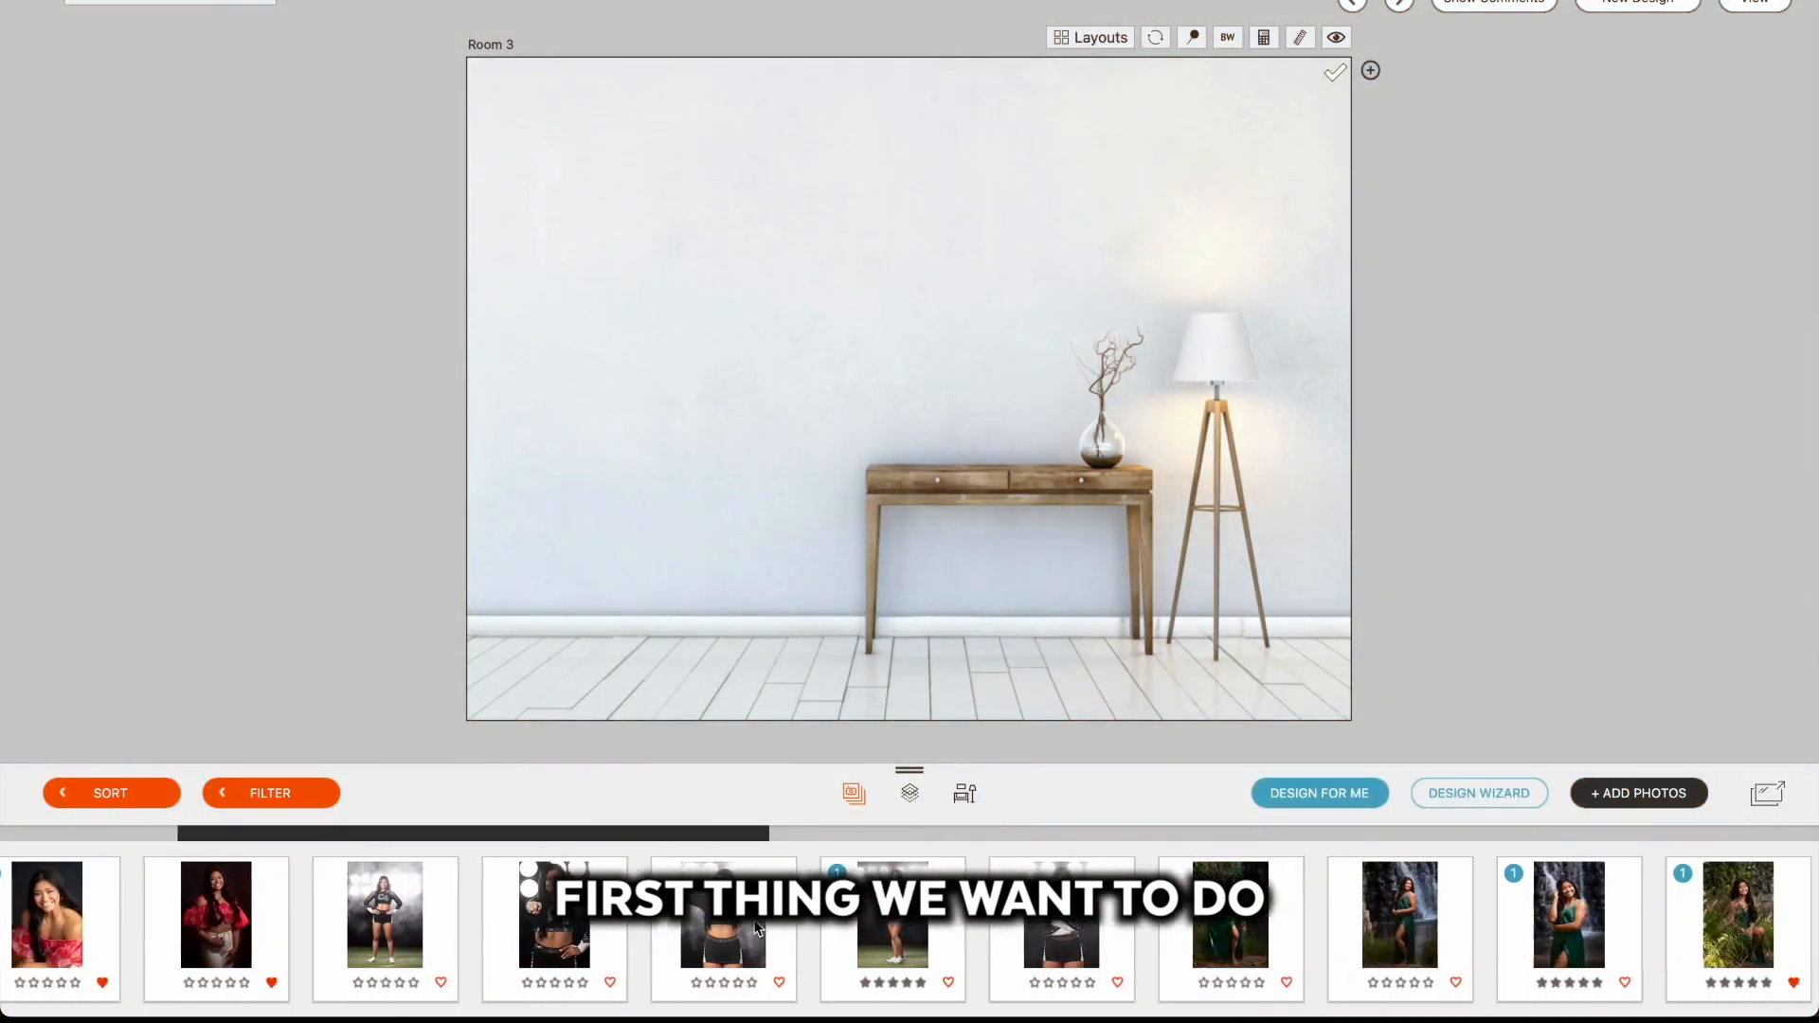
{"action": "scroll", "coordinate": [758, 928], "scroll_direction": "right", "scroll_amount": 2}
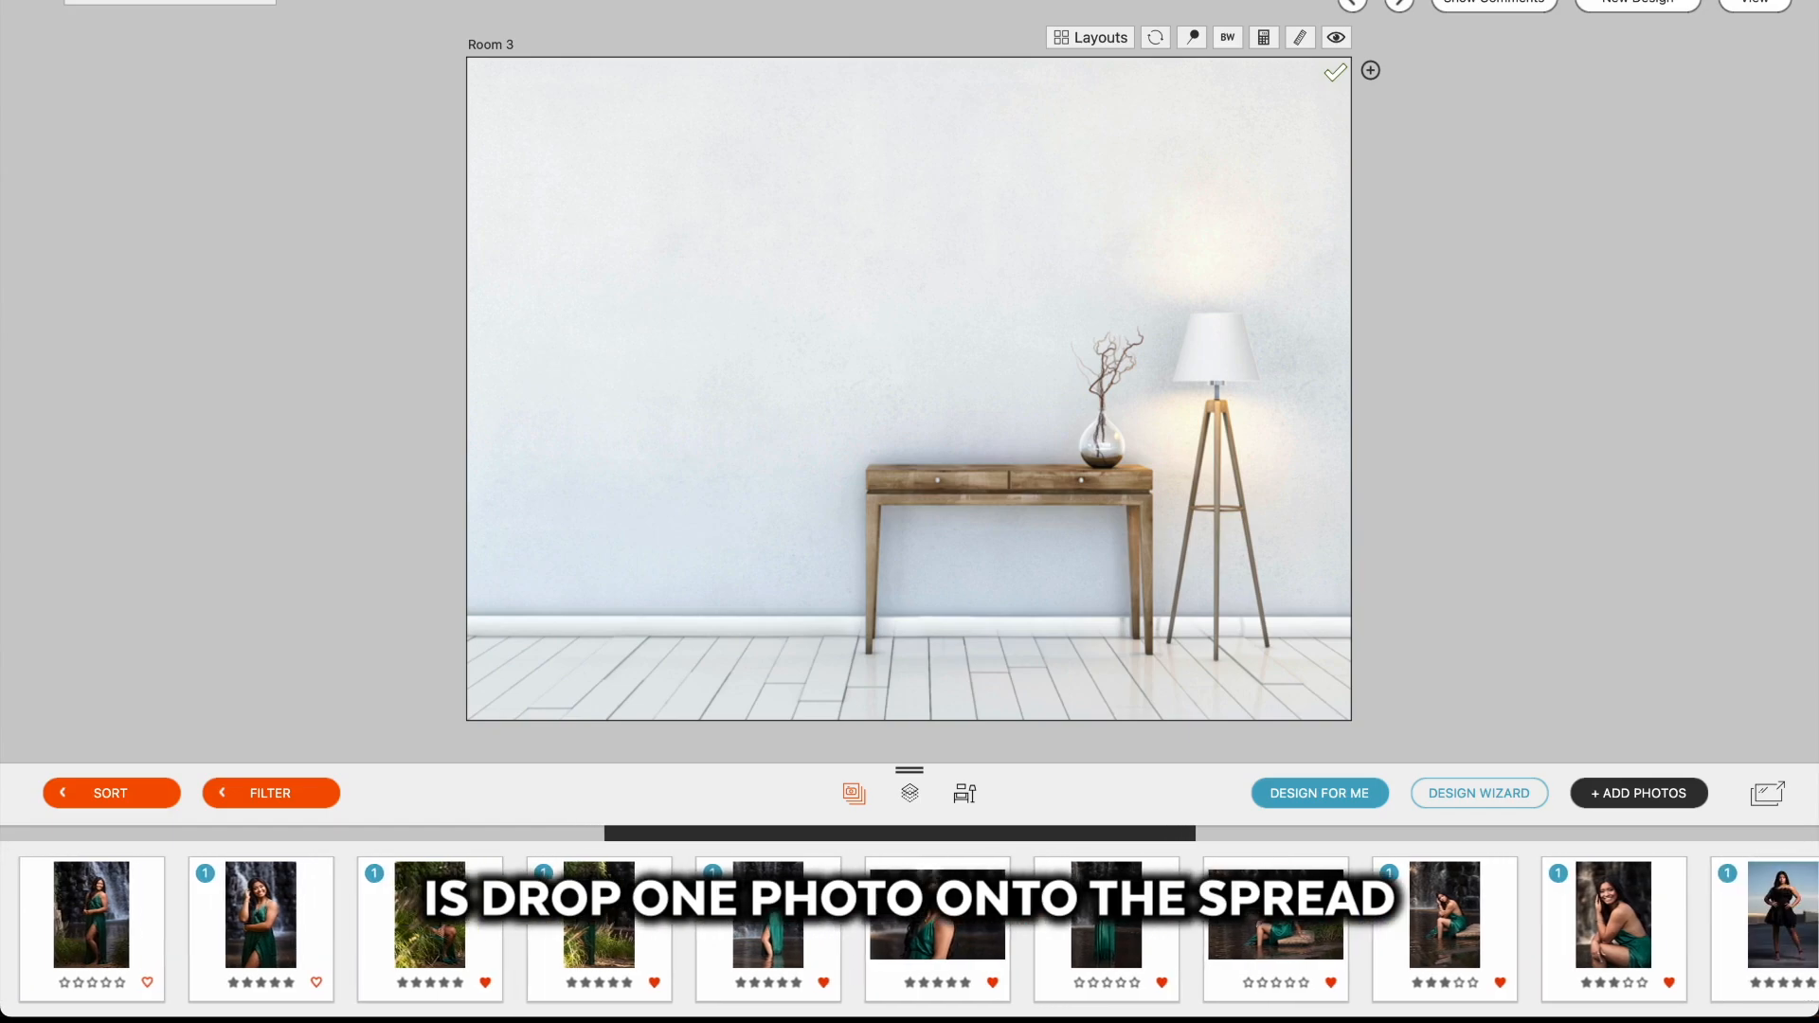
{"action": "left_click_drag", "start_coordinate": [927, 936], "coordinate": [801, 341]}
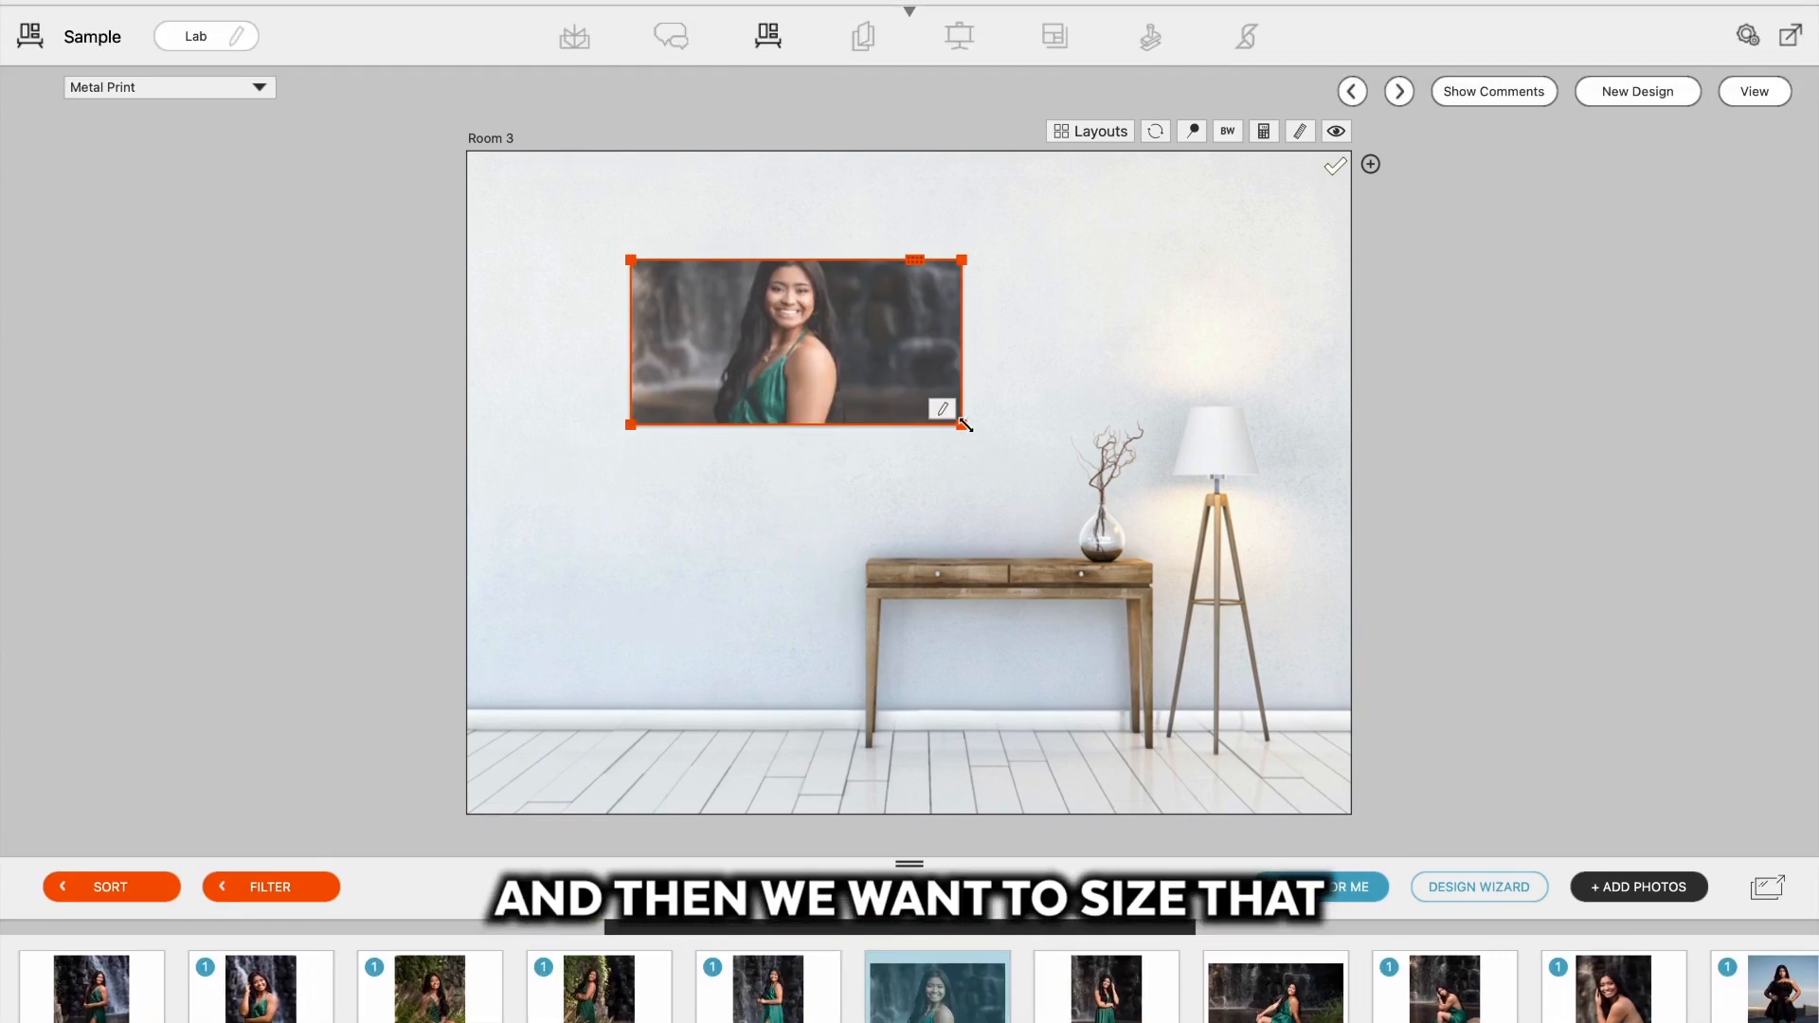
{"action": "left_click_drag", "start_coordinate": [965, 425], "coordinate": [963, 557]}
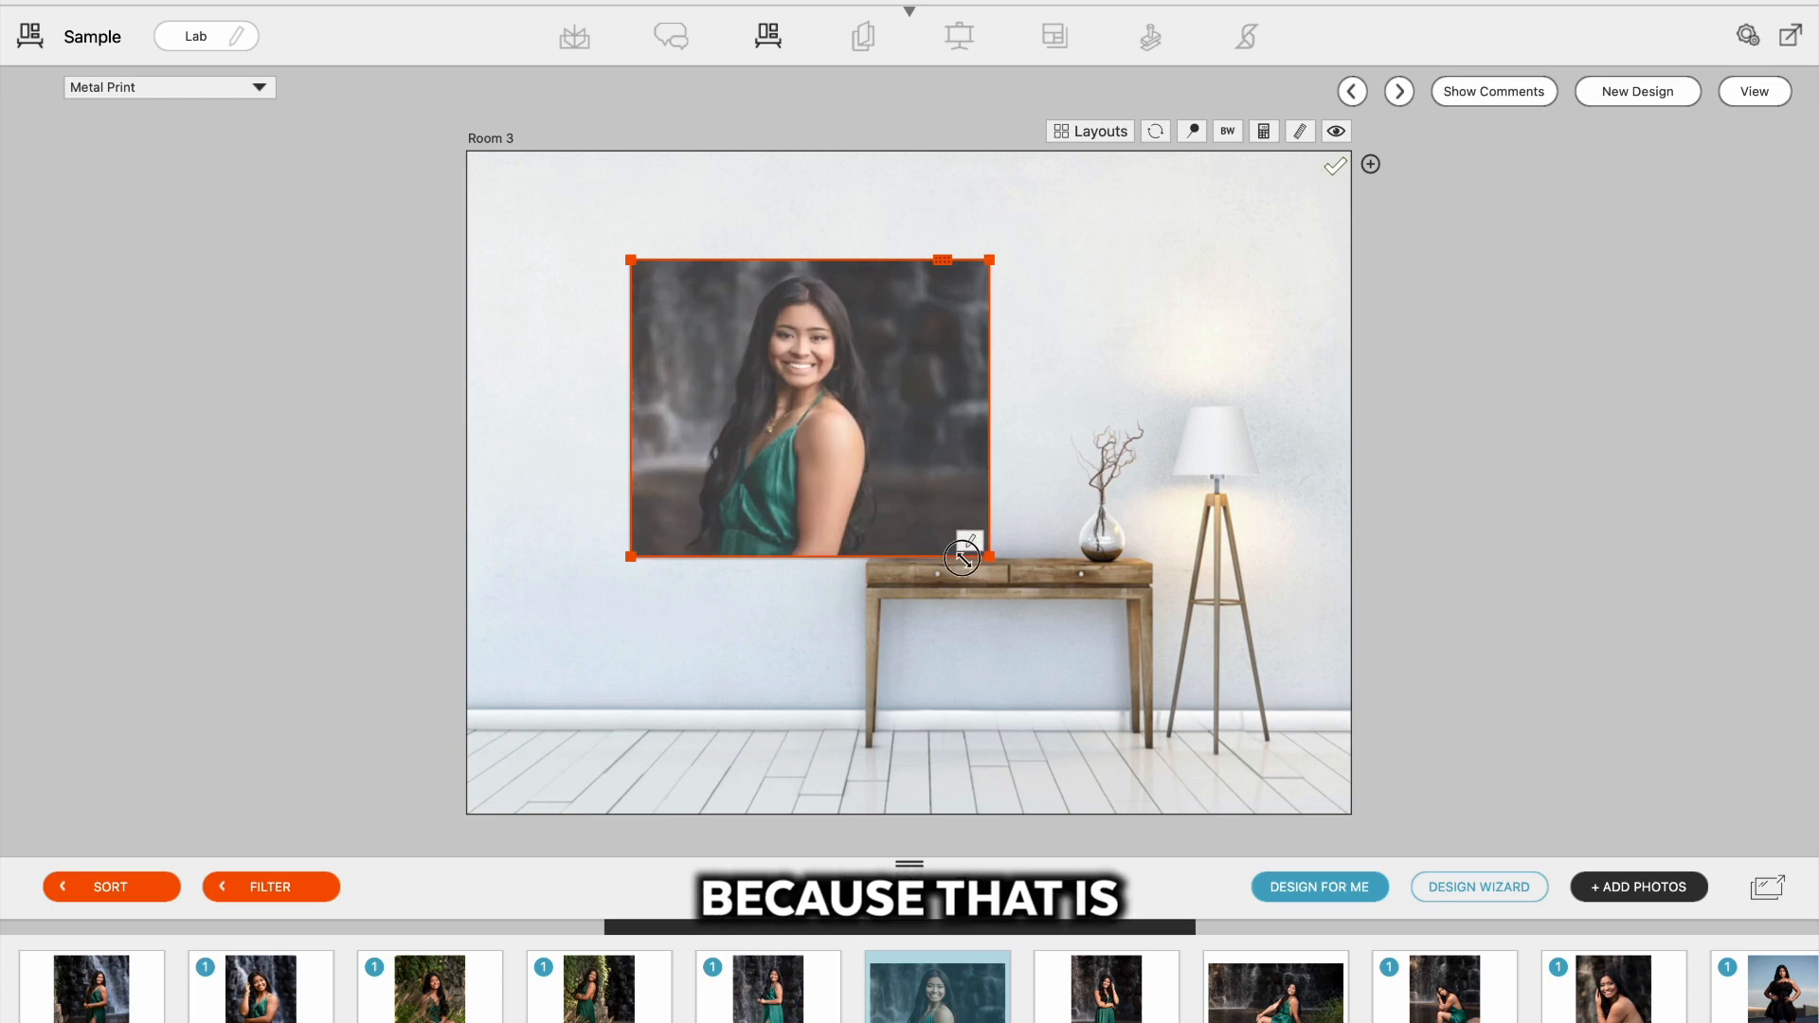
{"action": "left_click_drag", "start_coordinate": [983, 258], "coordinate": [986, 194]}
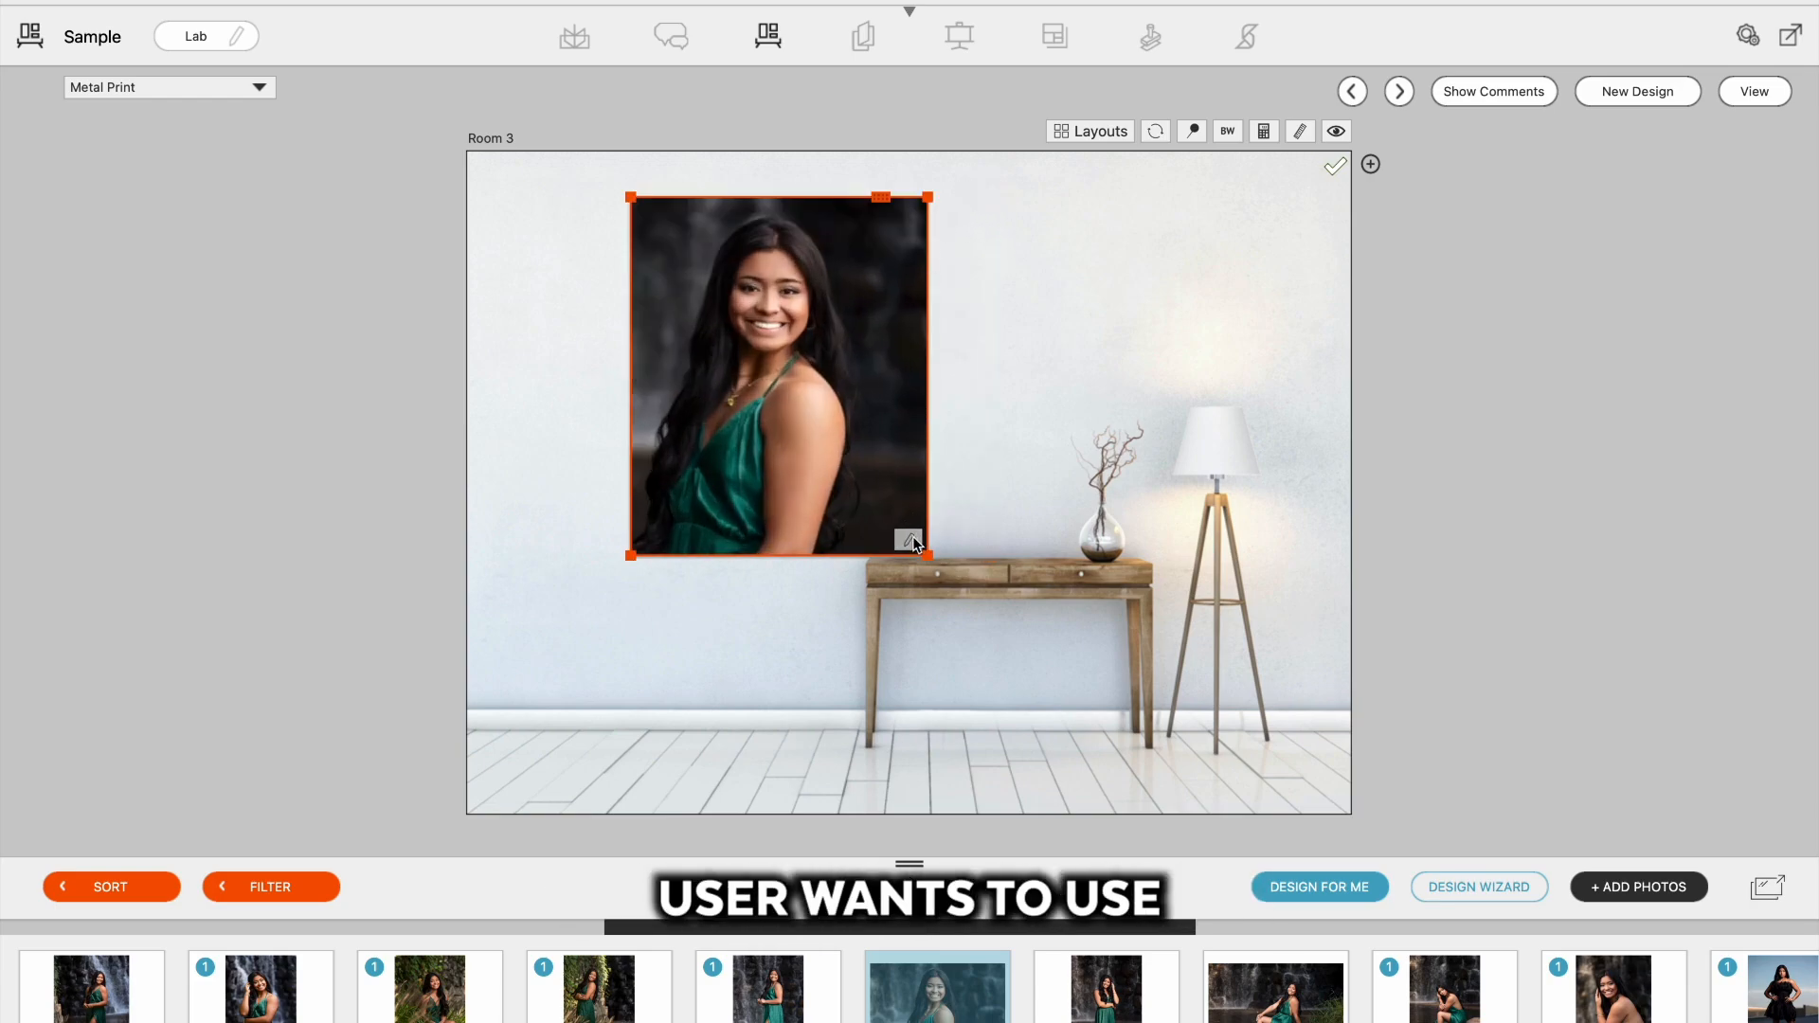
Switch the product type to 1.5" Gallery Wrap and set the gallery's print company to Generic Standard.
{"action": "left_click", "coordinate": [216, 87]}
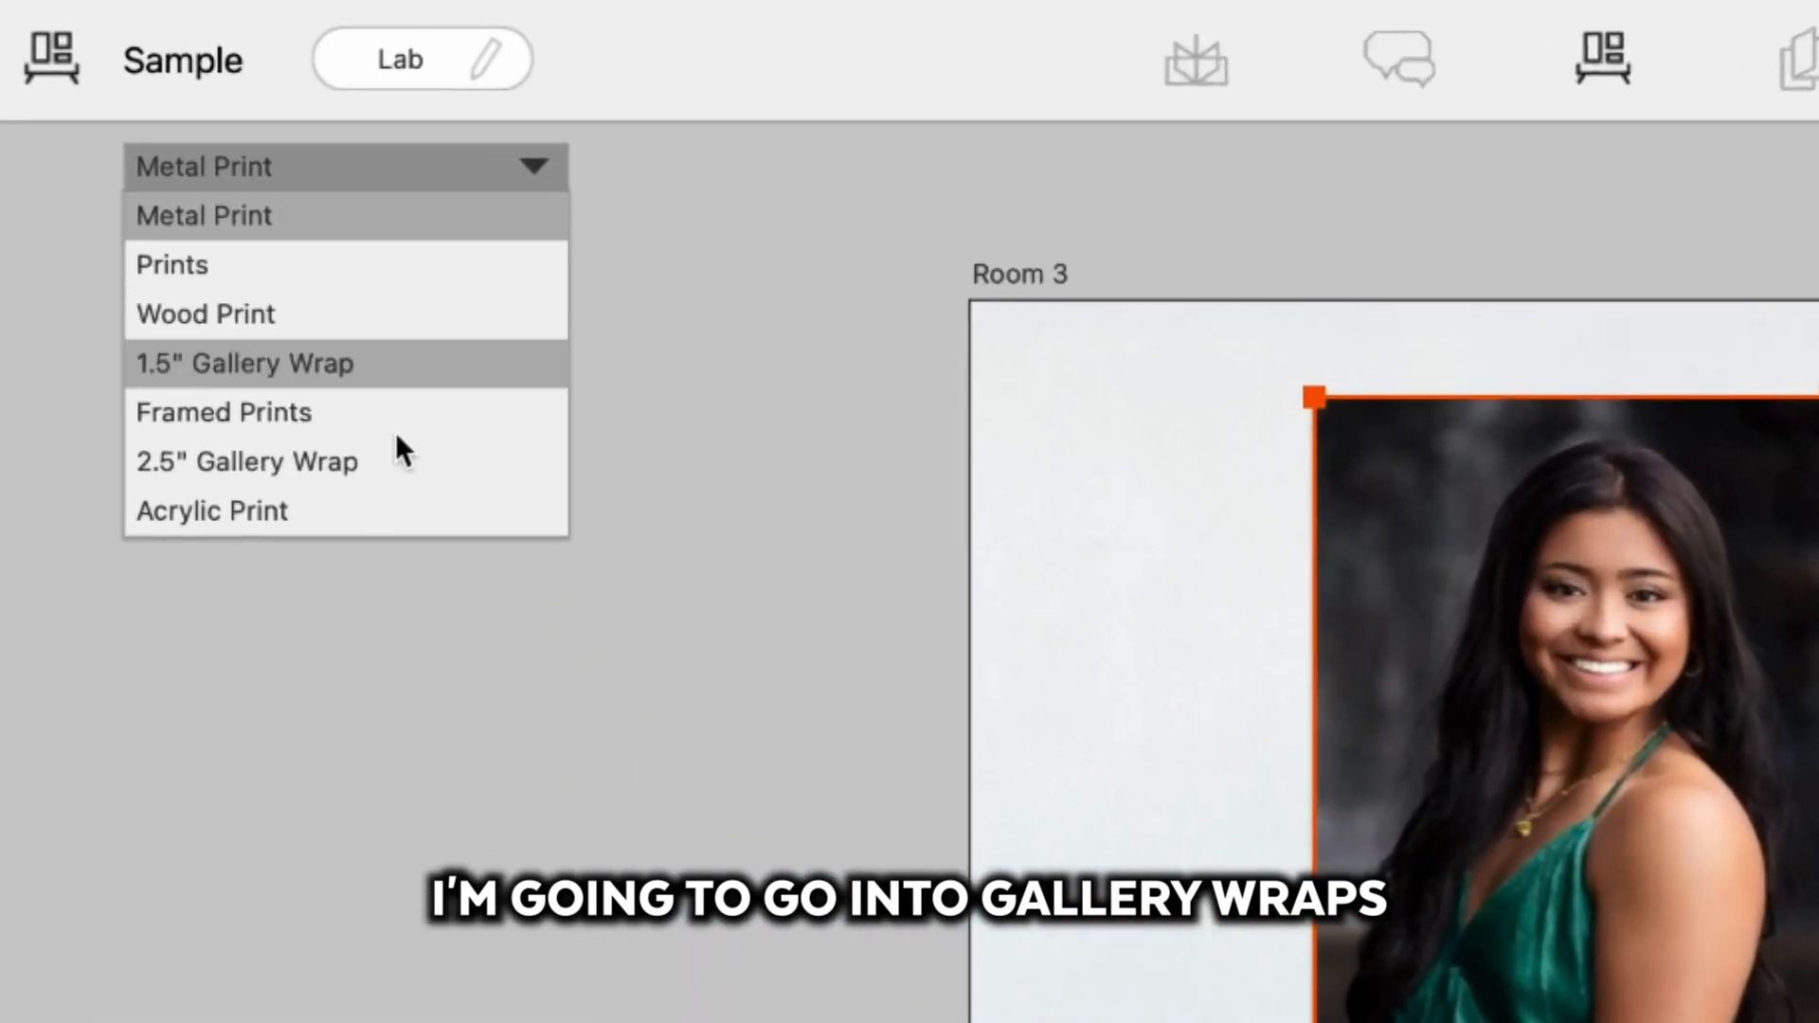
{"action": "left_click", "coordinate": [180, 181]}
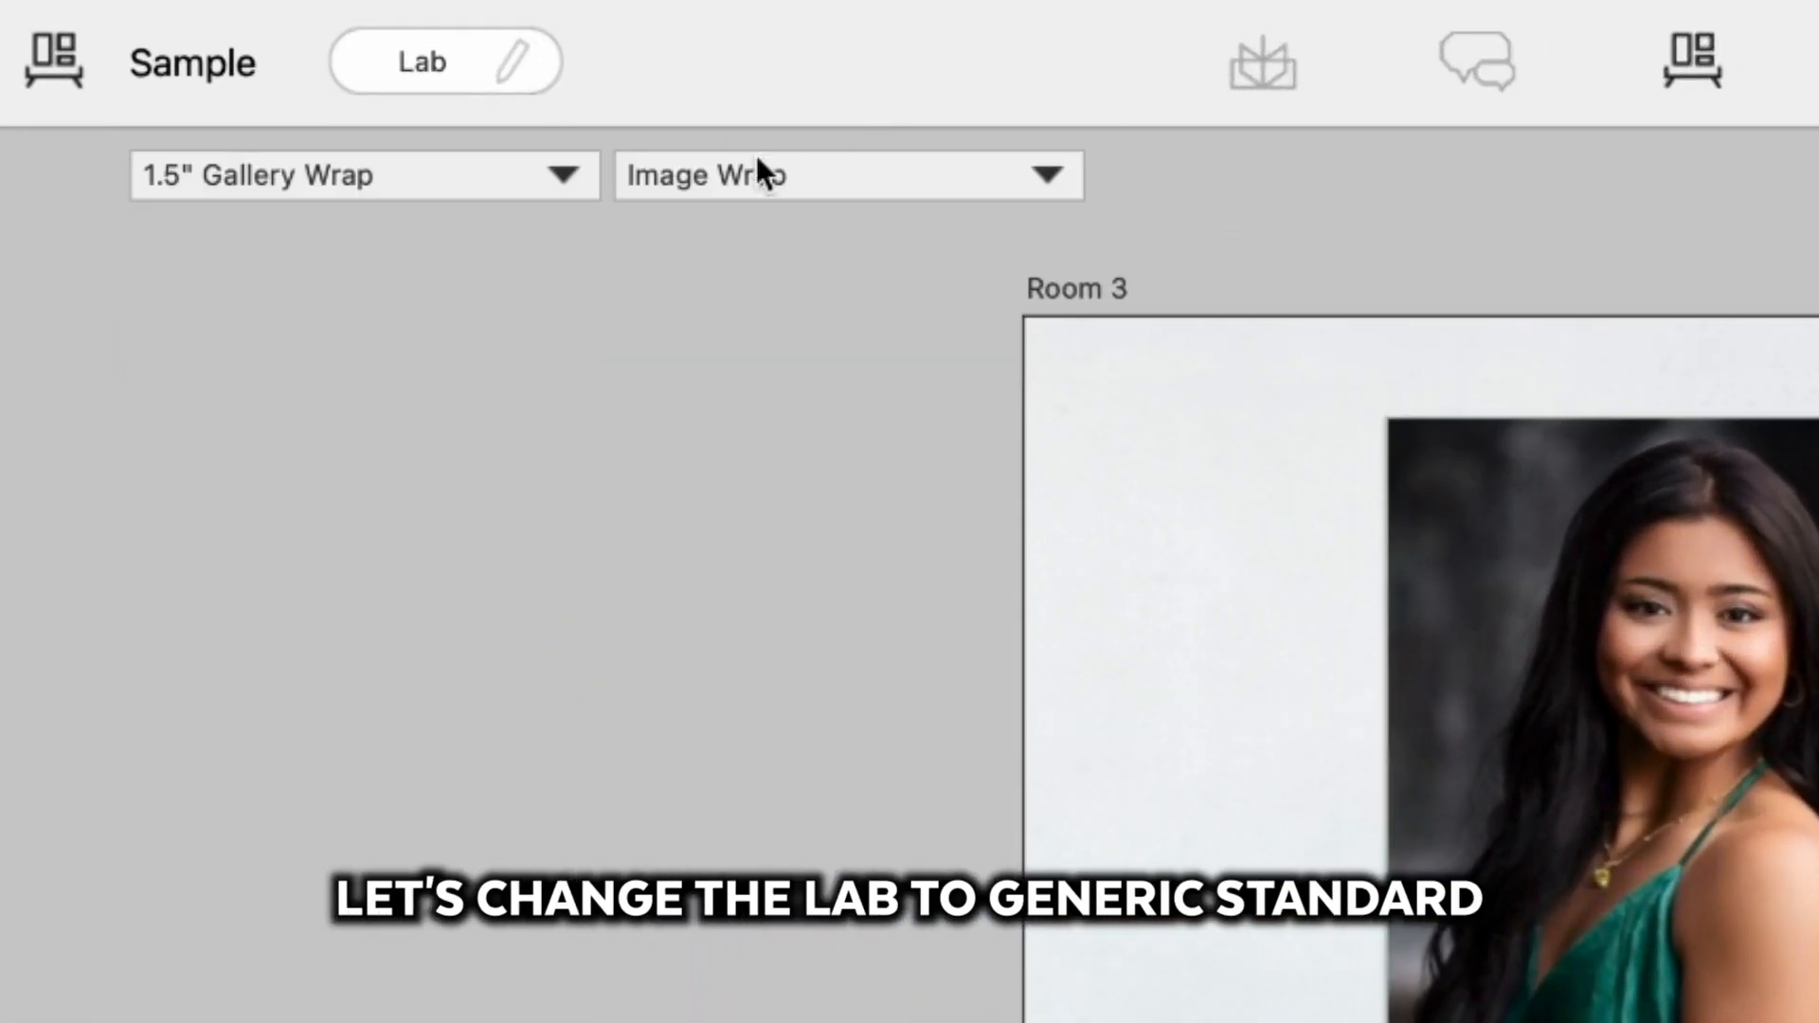
{"action": "left_click", "coordinate": [509, 61]}
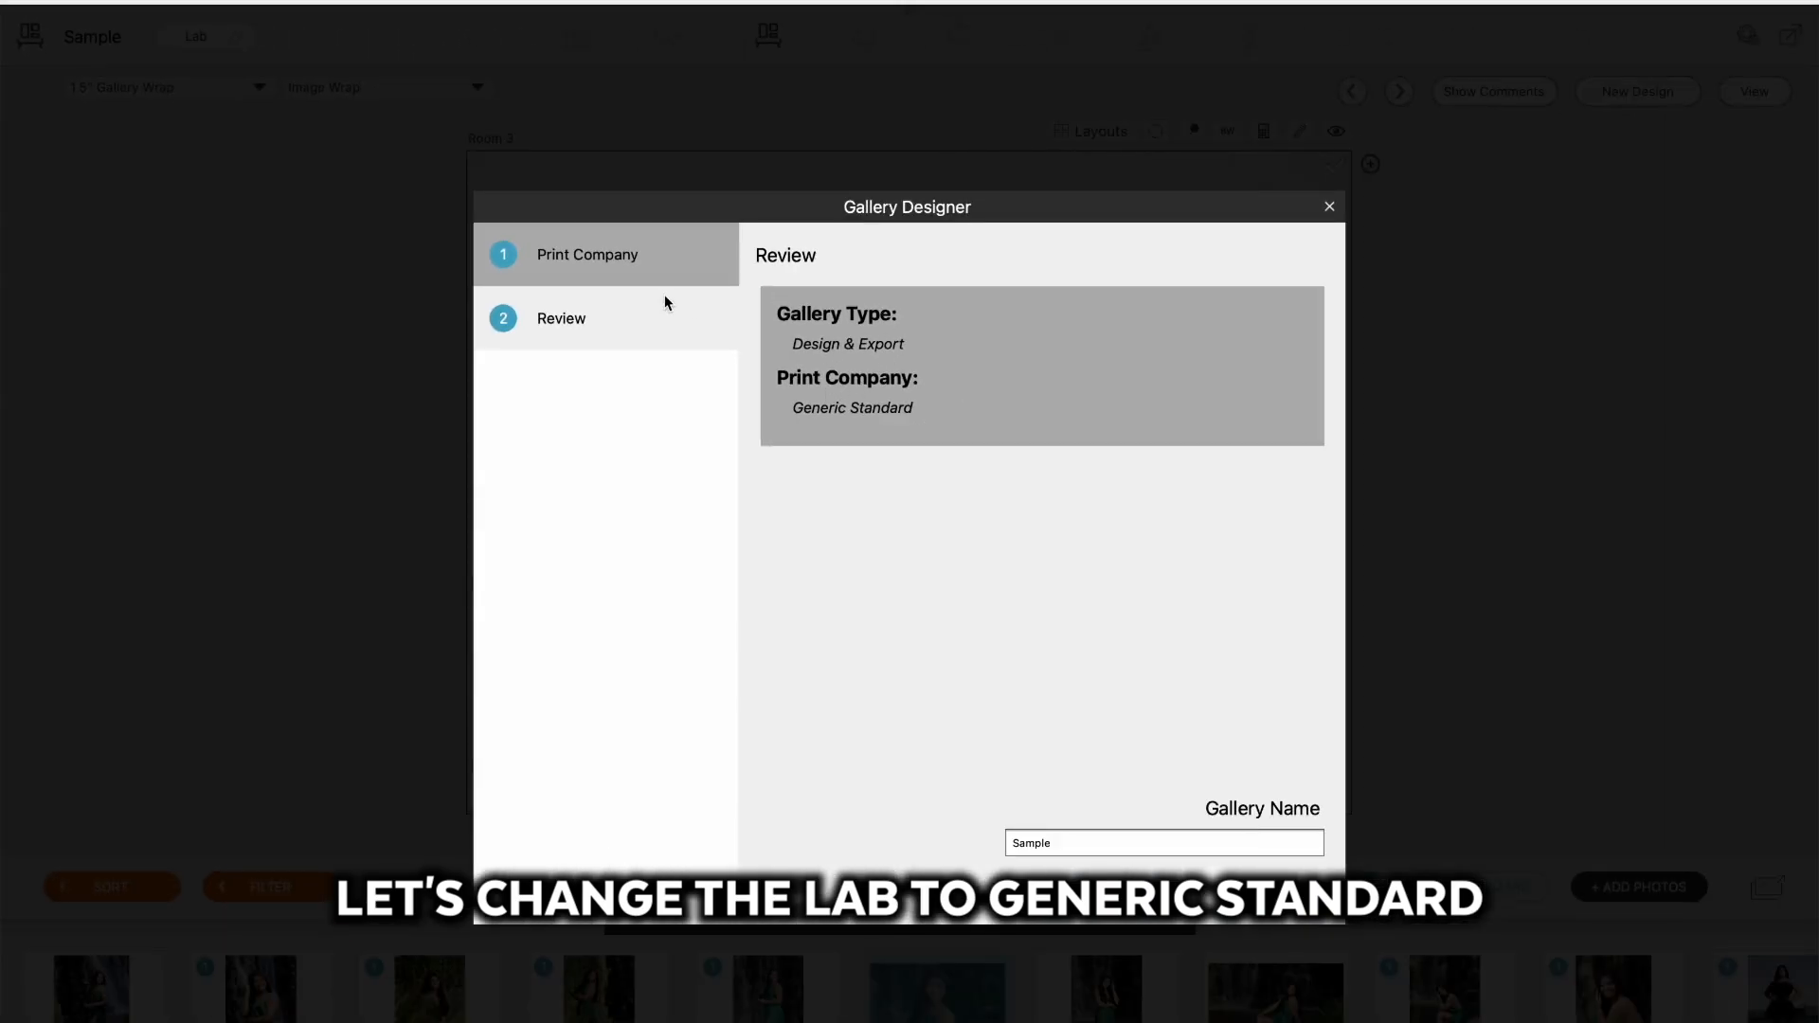
{"action": "left_click", "coordinate": [604, 258]}
{"action": "scroll", "coordinate": [1012, 517], "scroll_direction": "up", "scroll_amount": 5}
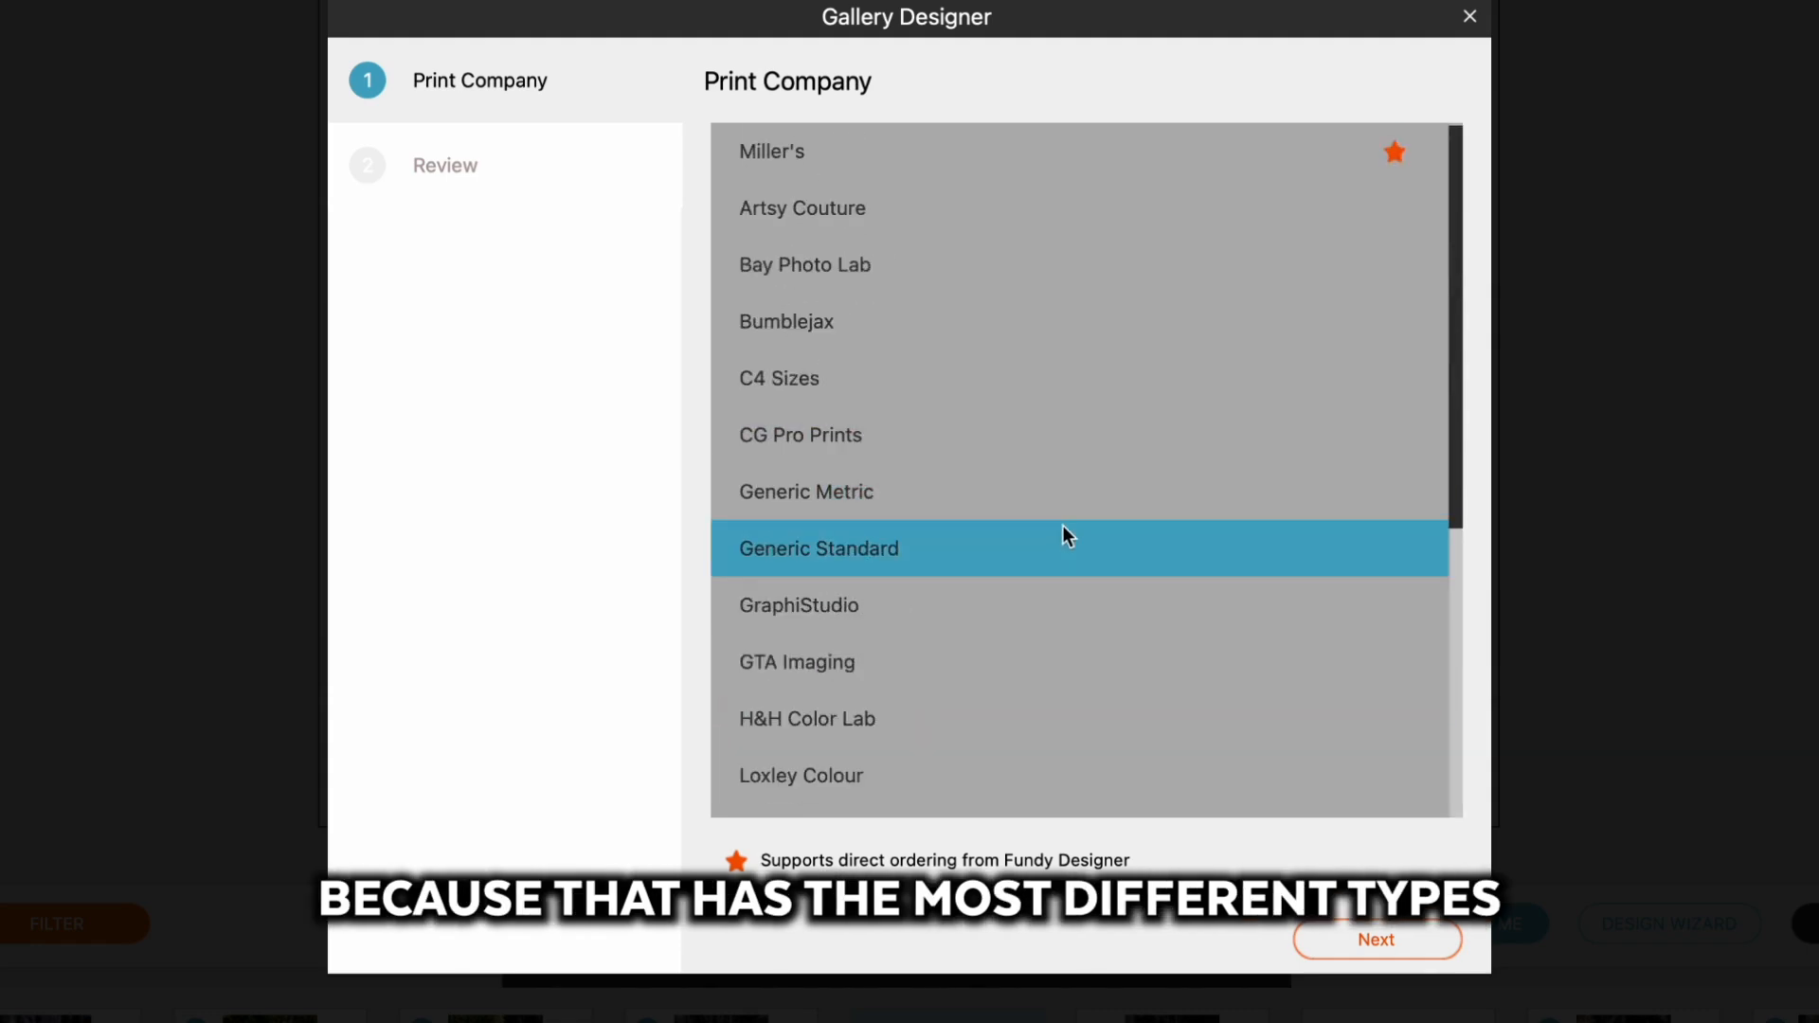
{"action": "left_click", "coordinate": [1063, 527]}
{"action": "left_click", "coordinate": [1424, 939]}
{"action": "left_click", "coordinate": [1419, 950]}
Turn on the size labels and resize the wall portrait to a 35x35 square, placed higher above the table.
{"action": "key", "text": "s"}
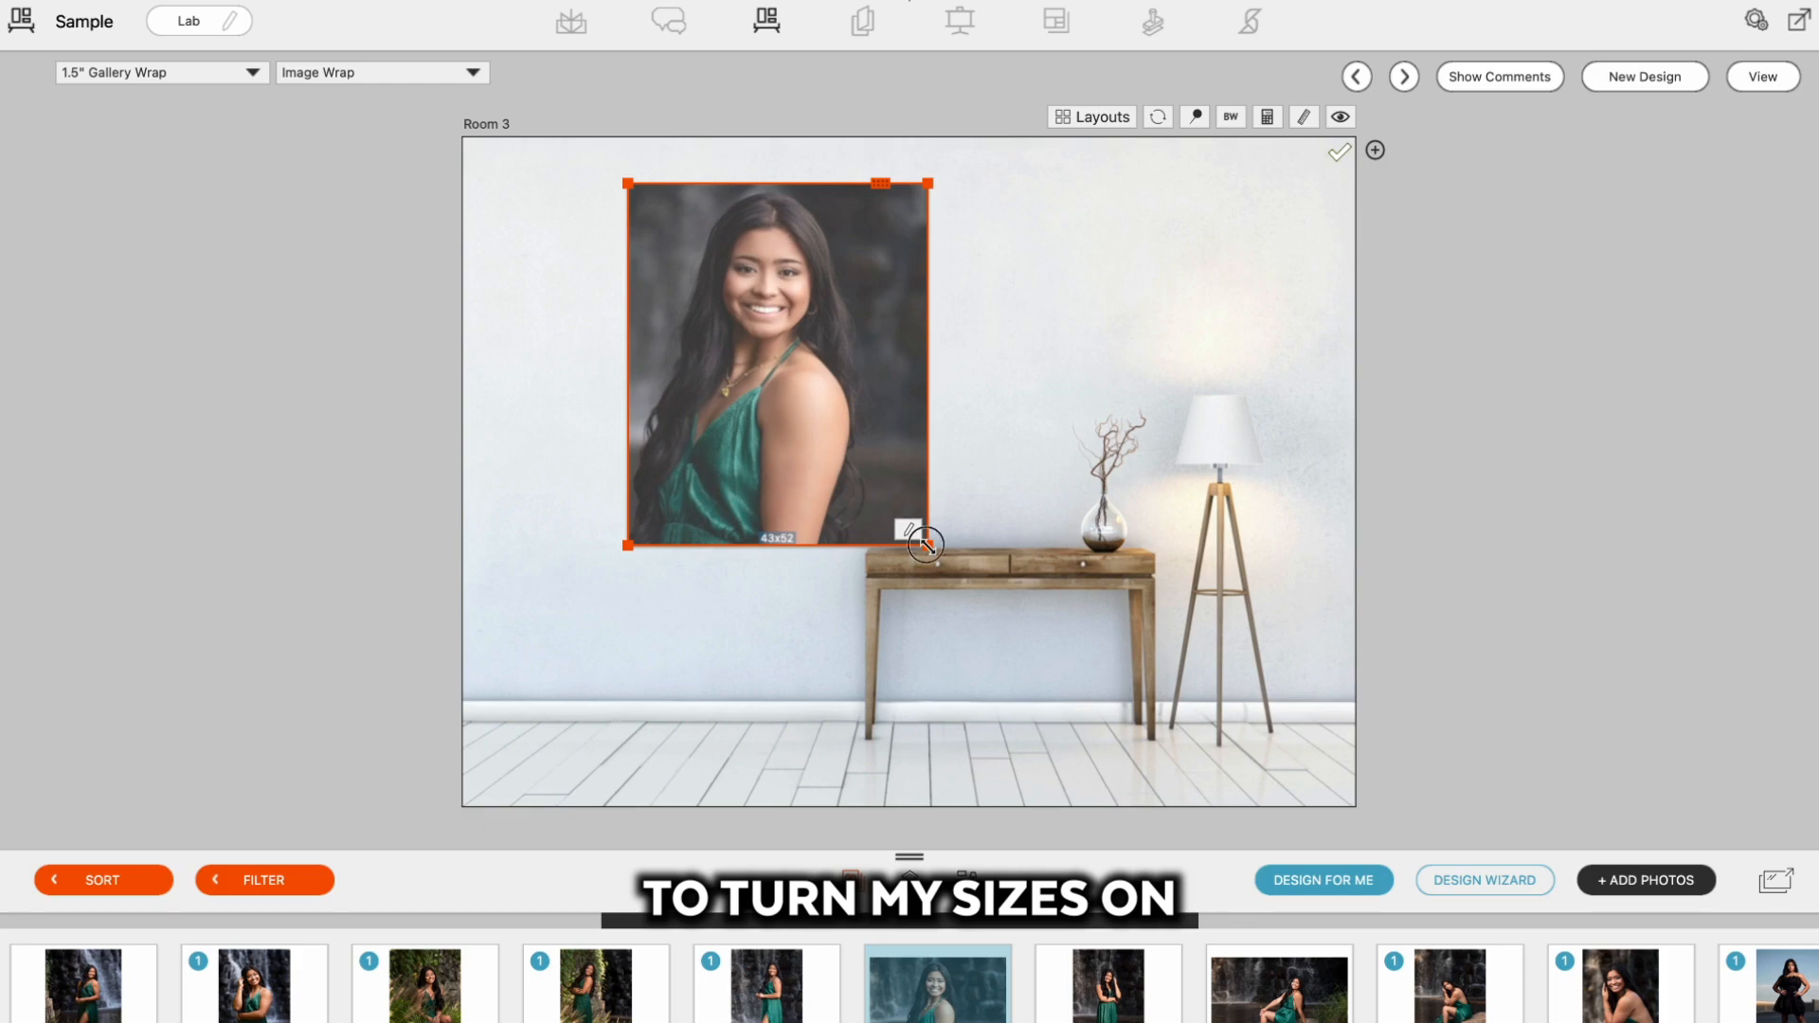
{"action": "left_click_drag", "start_coordinate": [926, 547], "coordinate": [915, 461]}
{"action": "left_click_drag", "start_coordinate": [826, 181], "coordinate": [910, 231]}
{"action": "left_click", "coordinate": [581, 350]}
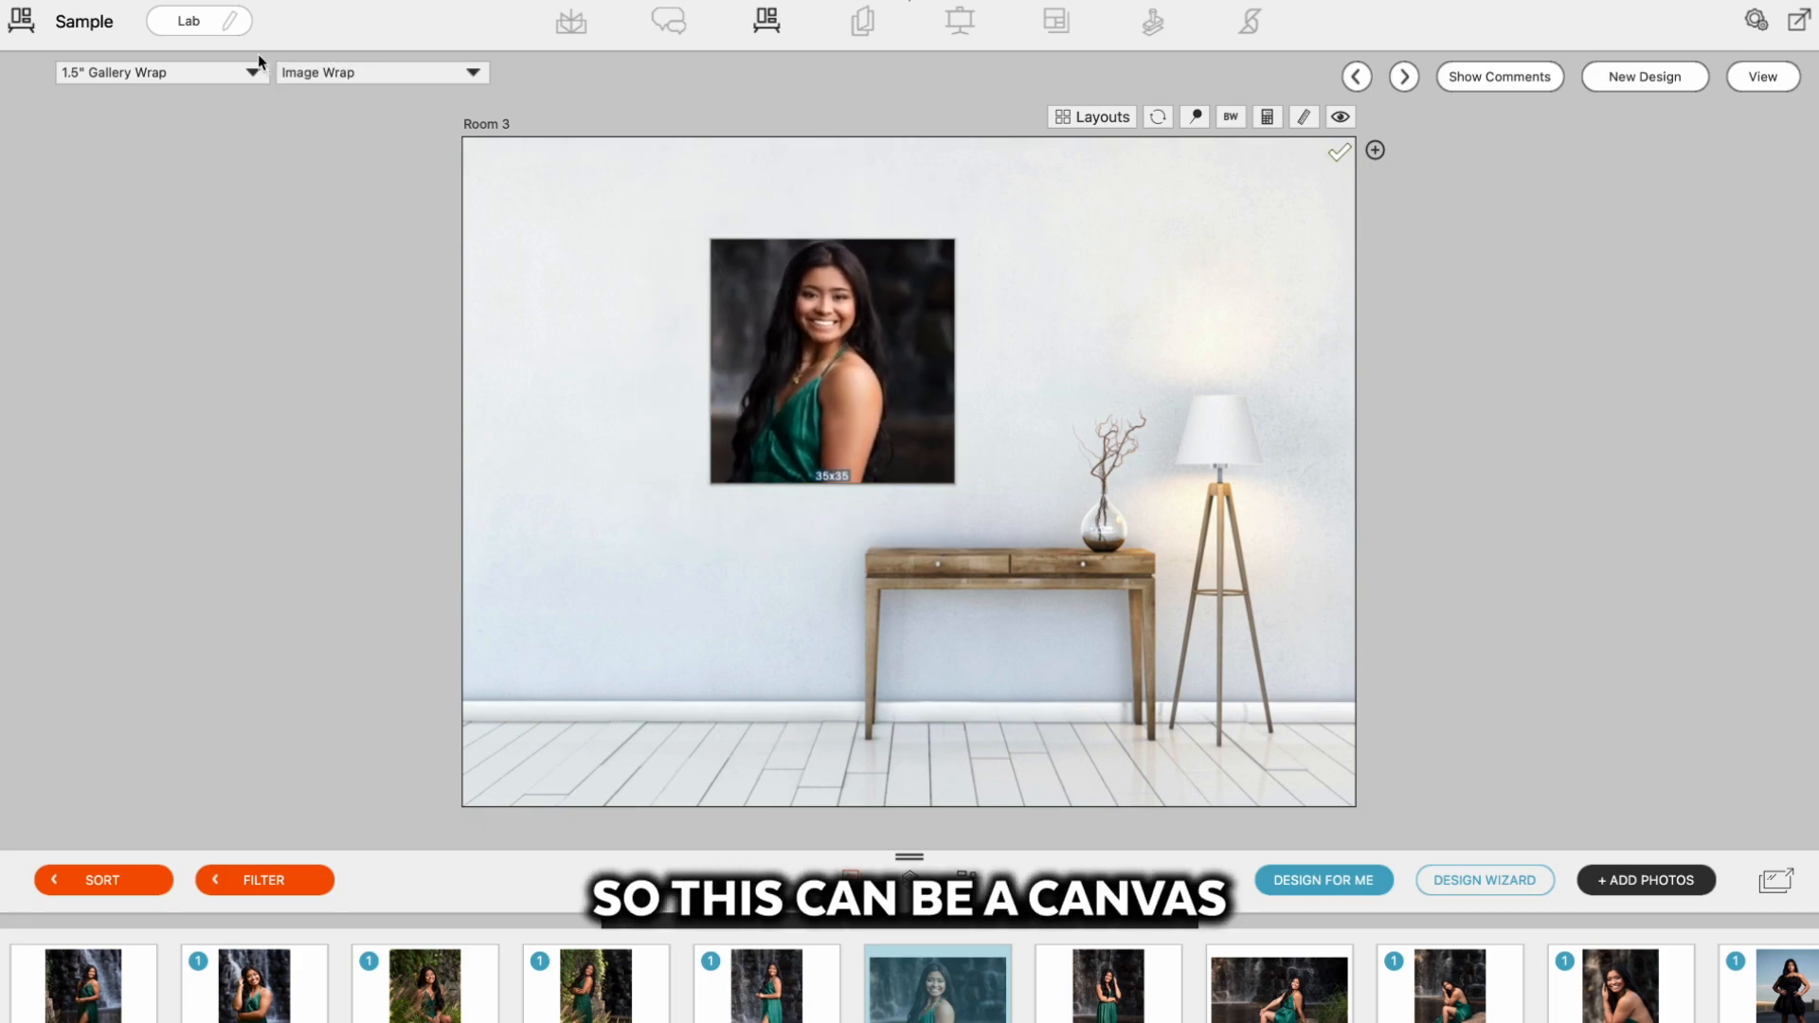
Change the wall piece's product type to Metal Print.
{"action": "left_click", "coordinate": [244, 70]}
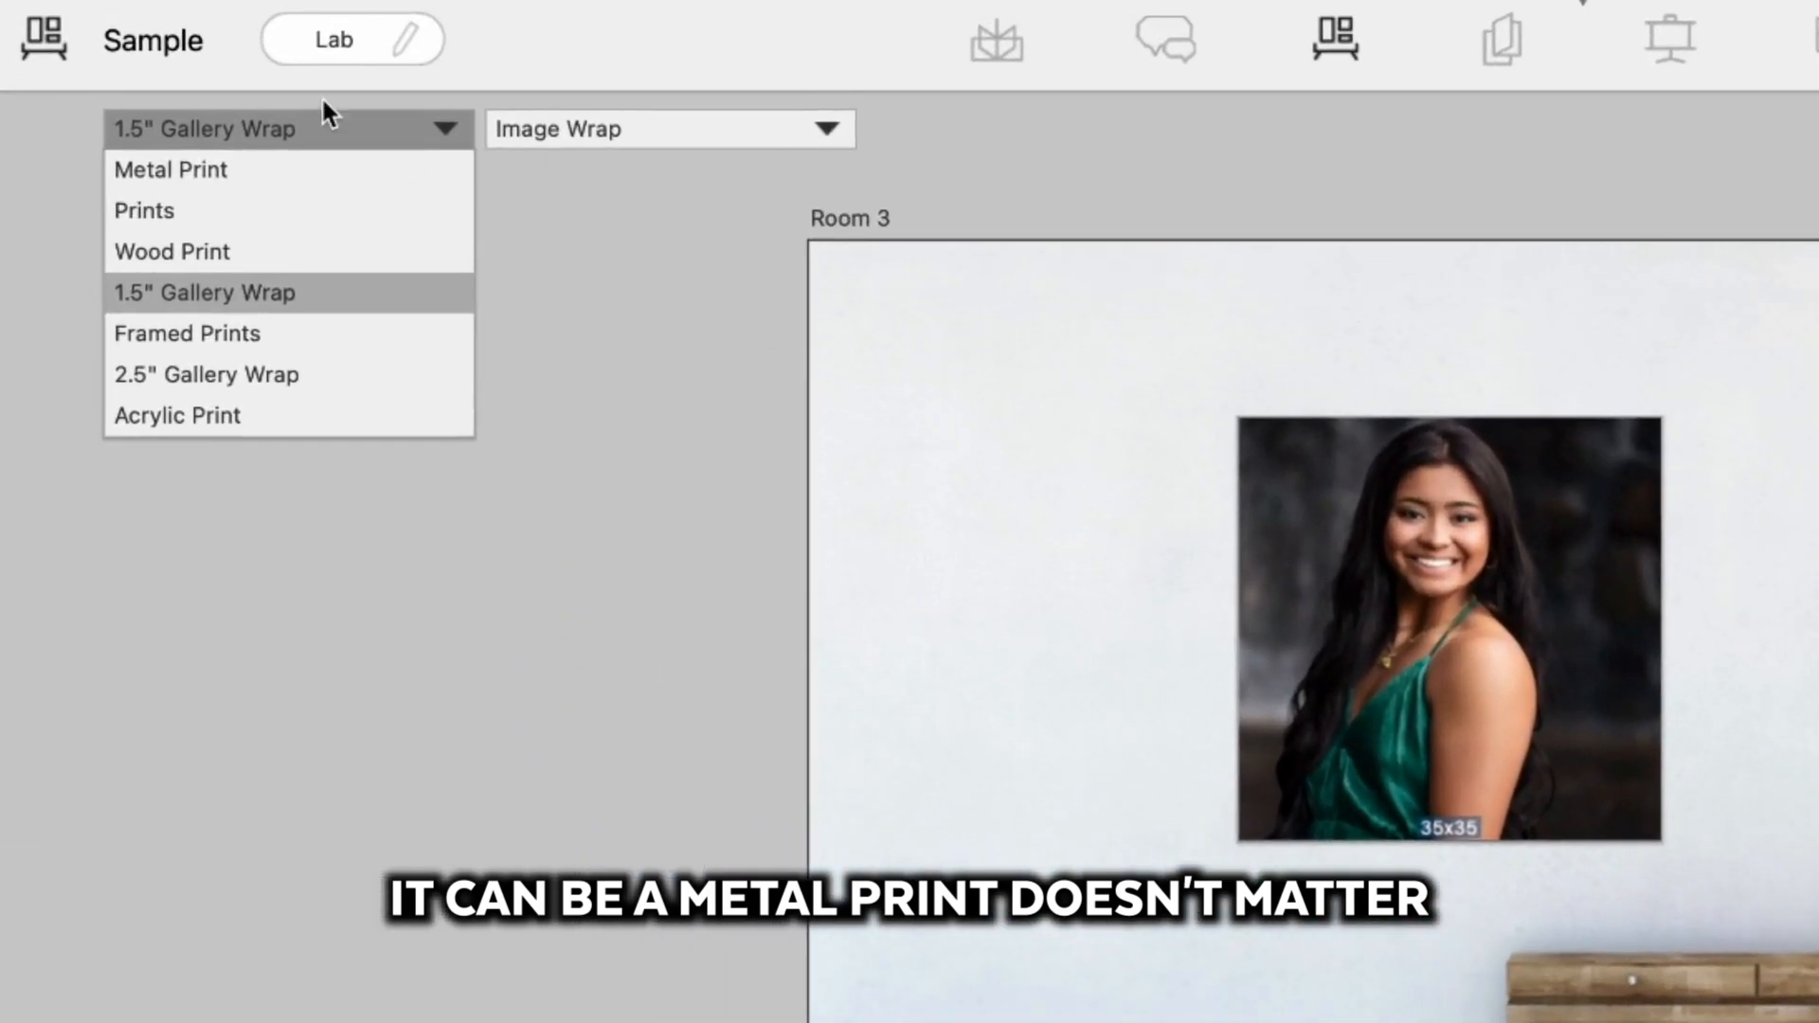
{"action": "left_click", "coordinate": [292, 168]}
{"action": "left_click", "coordinate": [1529, 605]}
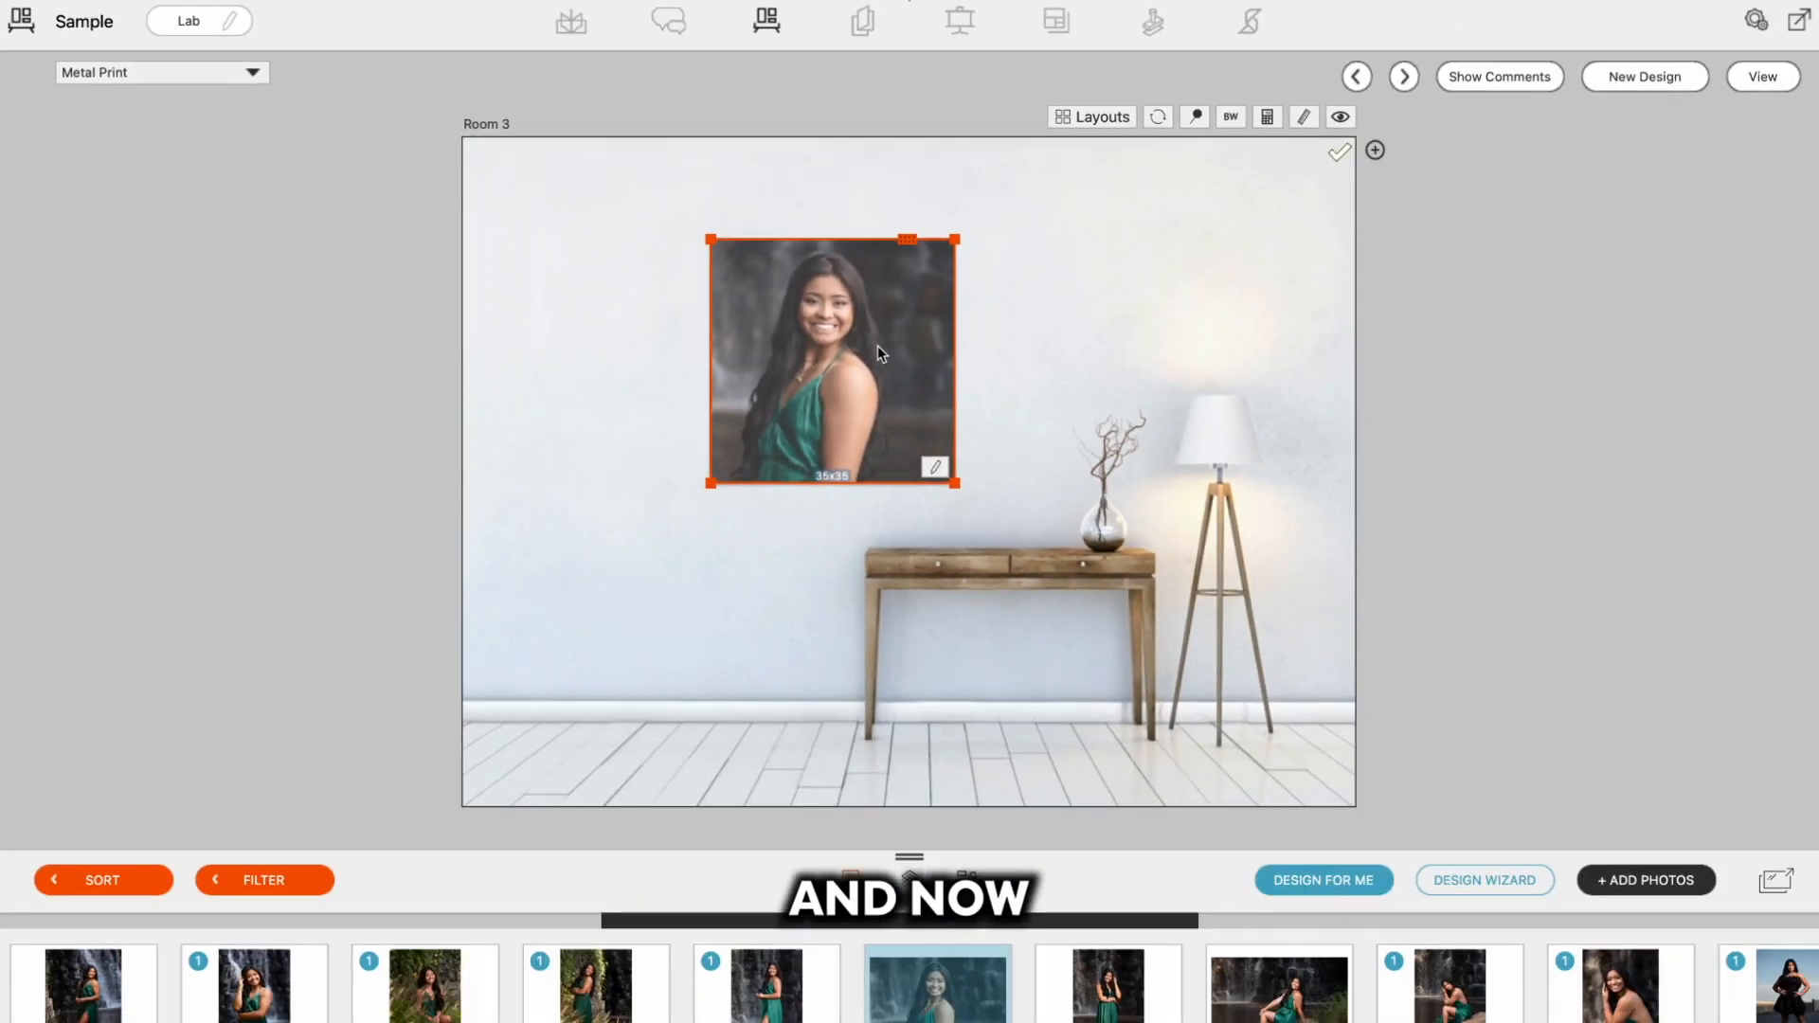
Open the square print for composite editing and reduce its photo block to a full-width band in the vertical middle.
{"action": "double_click", "coordinate": [878, 347]}
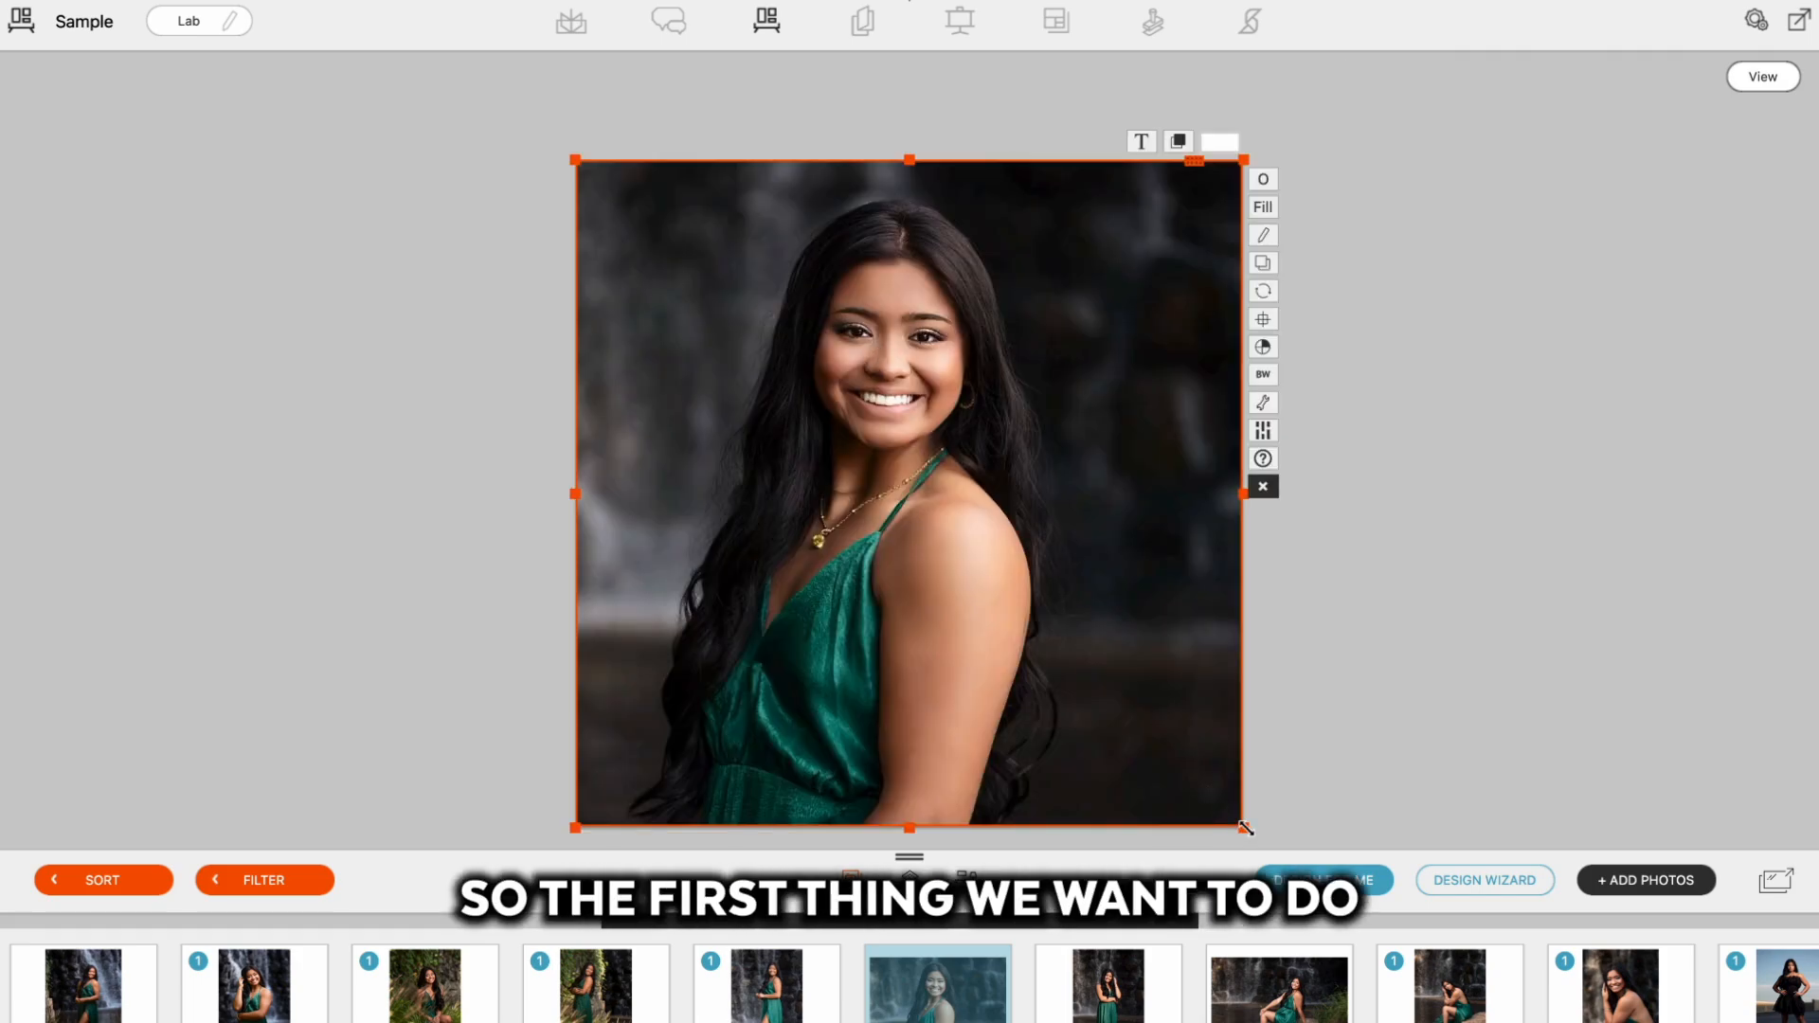
{"action": "left_click_drag", "start_coordinate": [1245, 828], "coordinate": [1270, 521]}
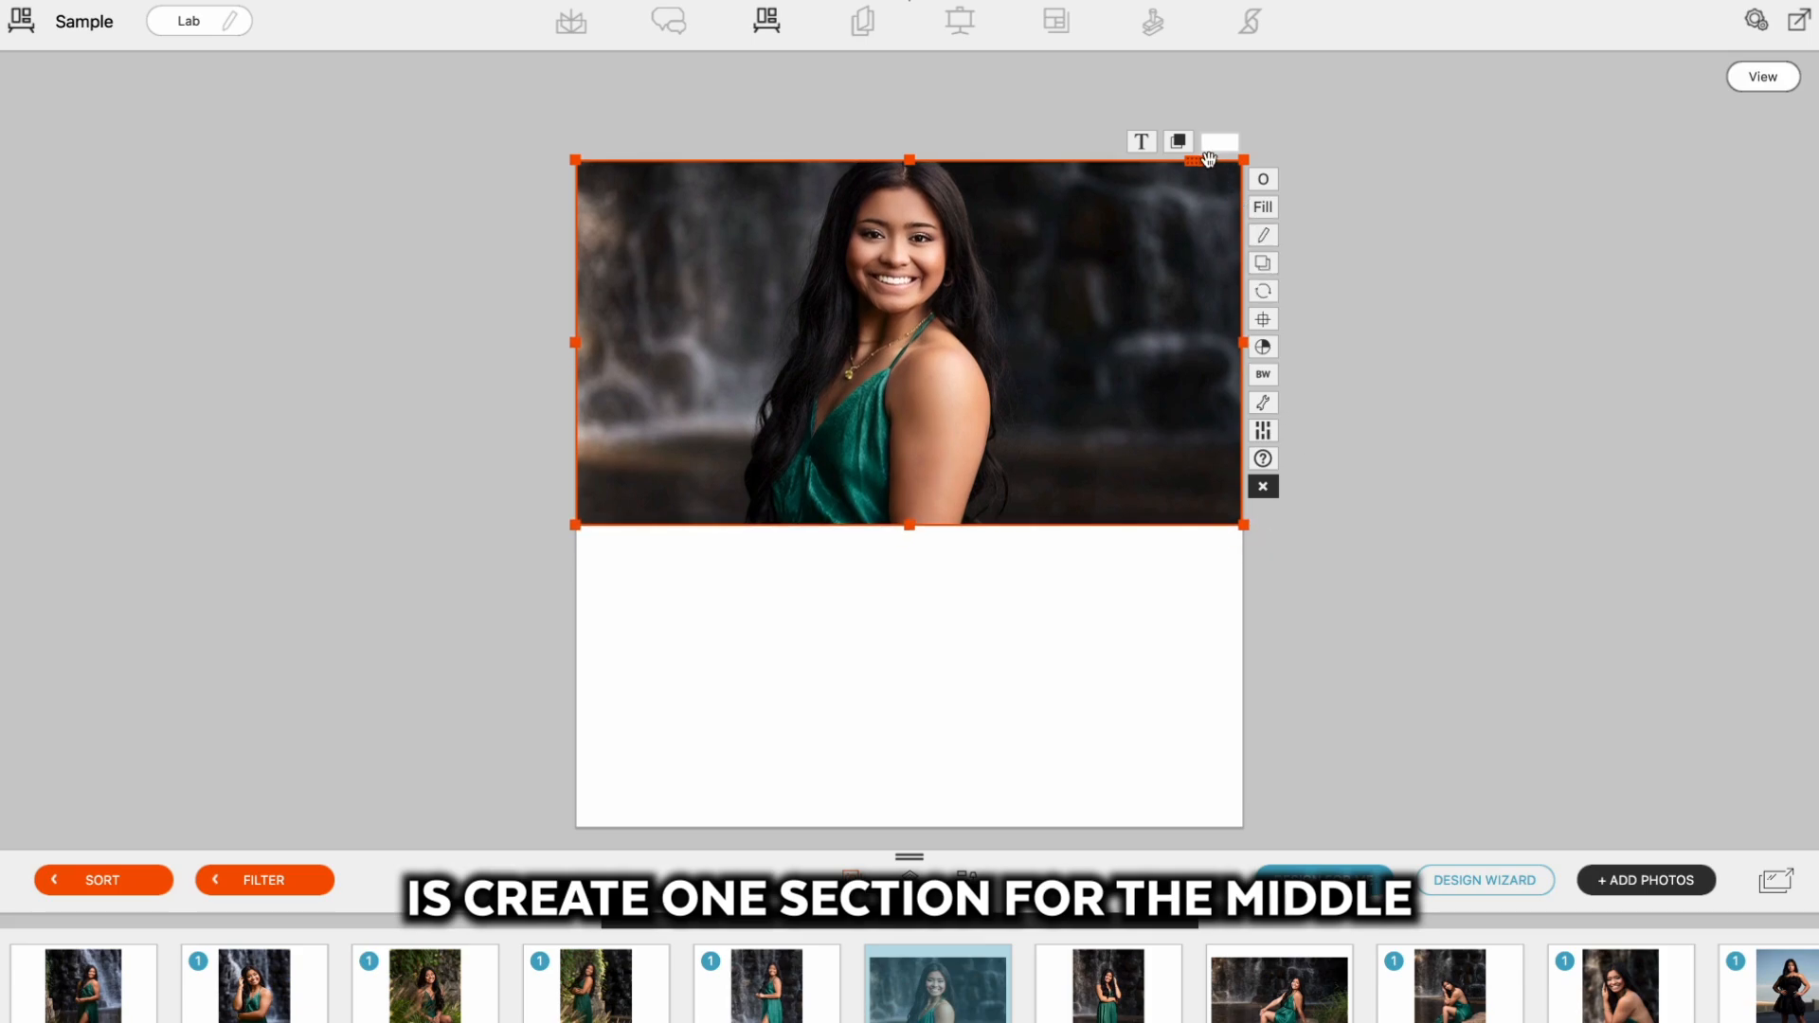
{"action": "left_click_drag", "start_coordinate": [1197, 167], "coordinate": [1207, 316]}
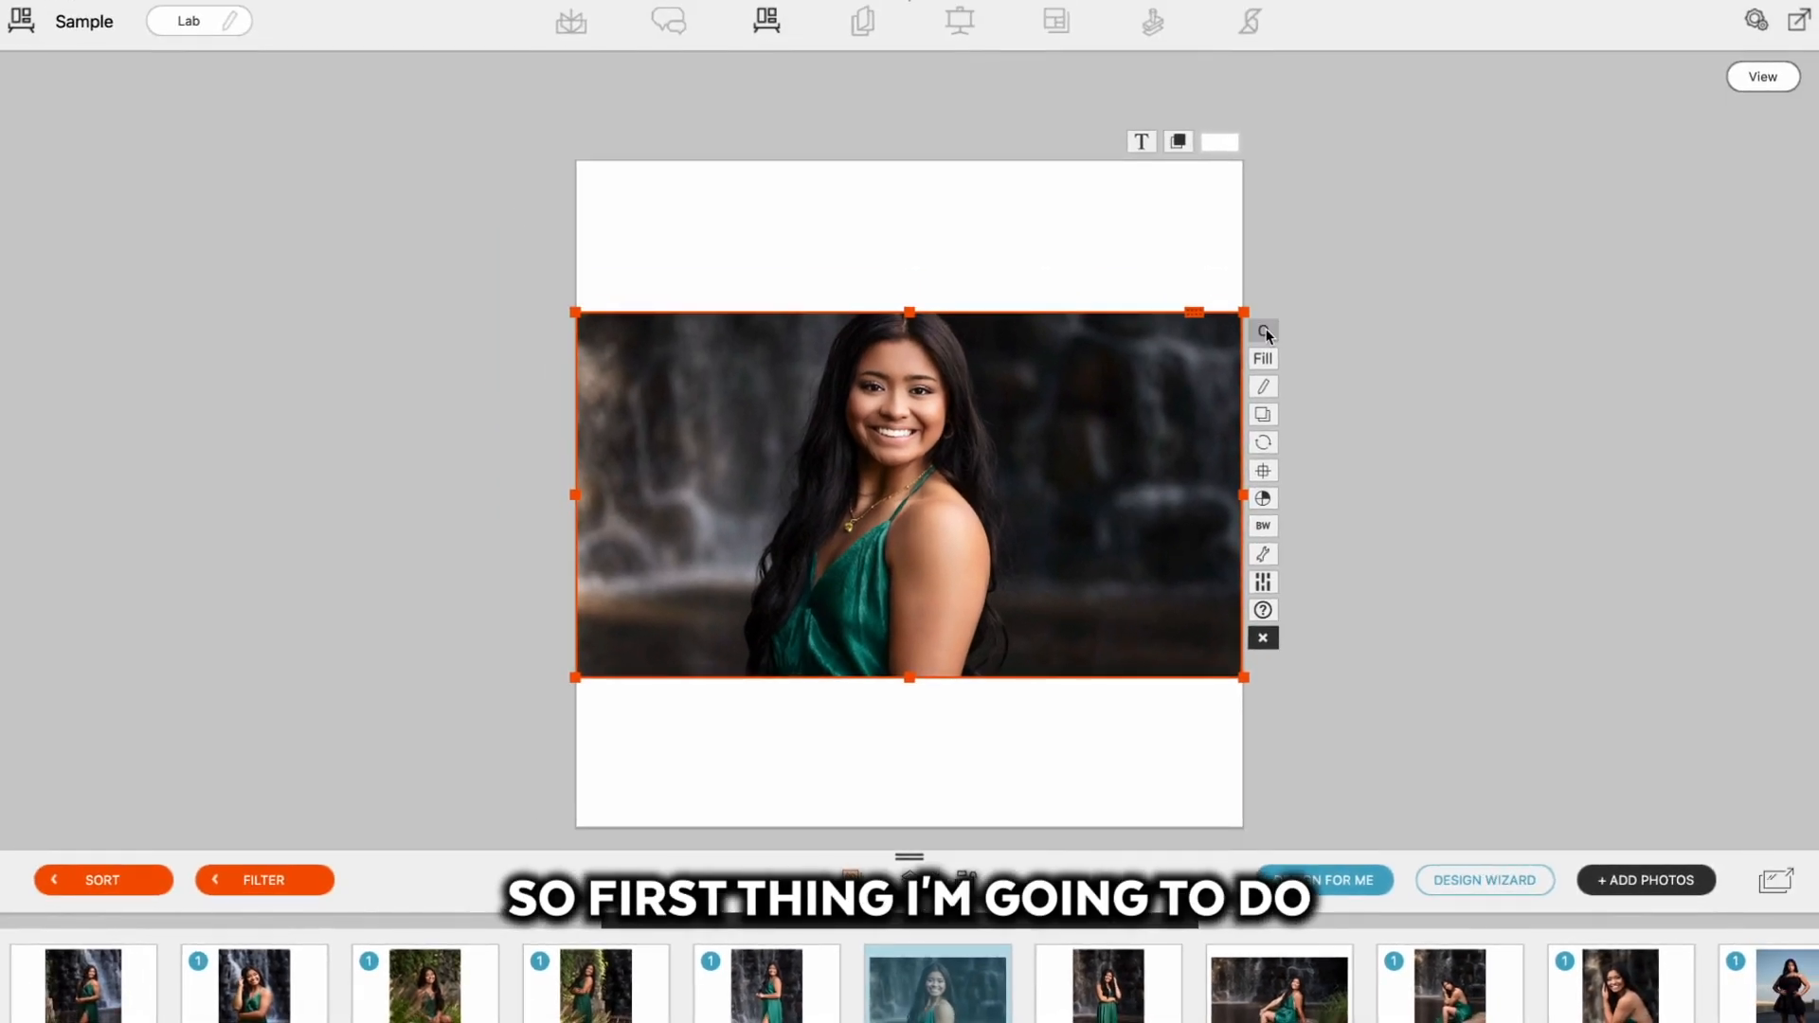
Set the main portrait's aspect ratio to 1:1.
{"action": "left_click", "coordinate": [997, 499]}
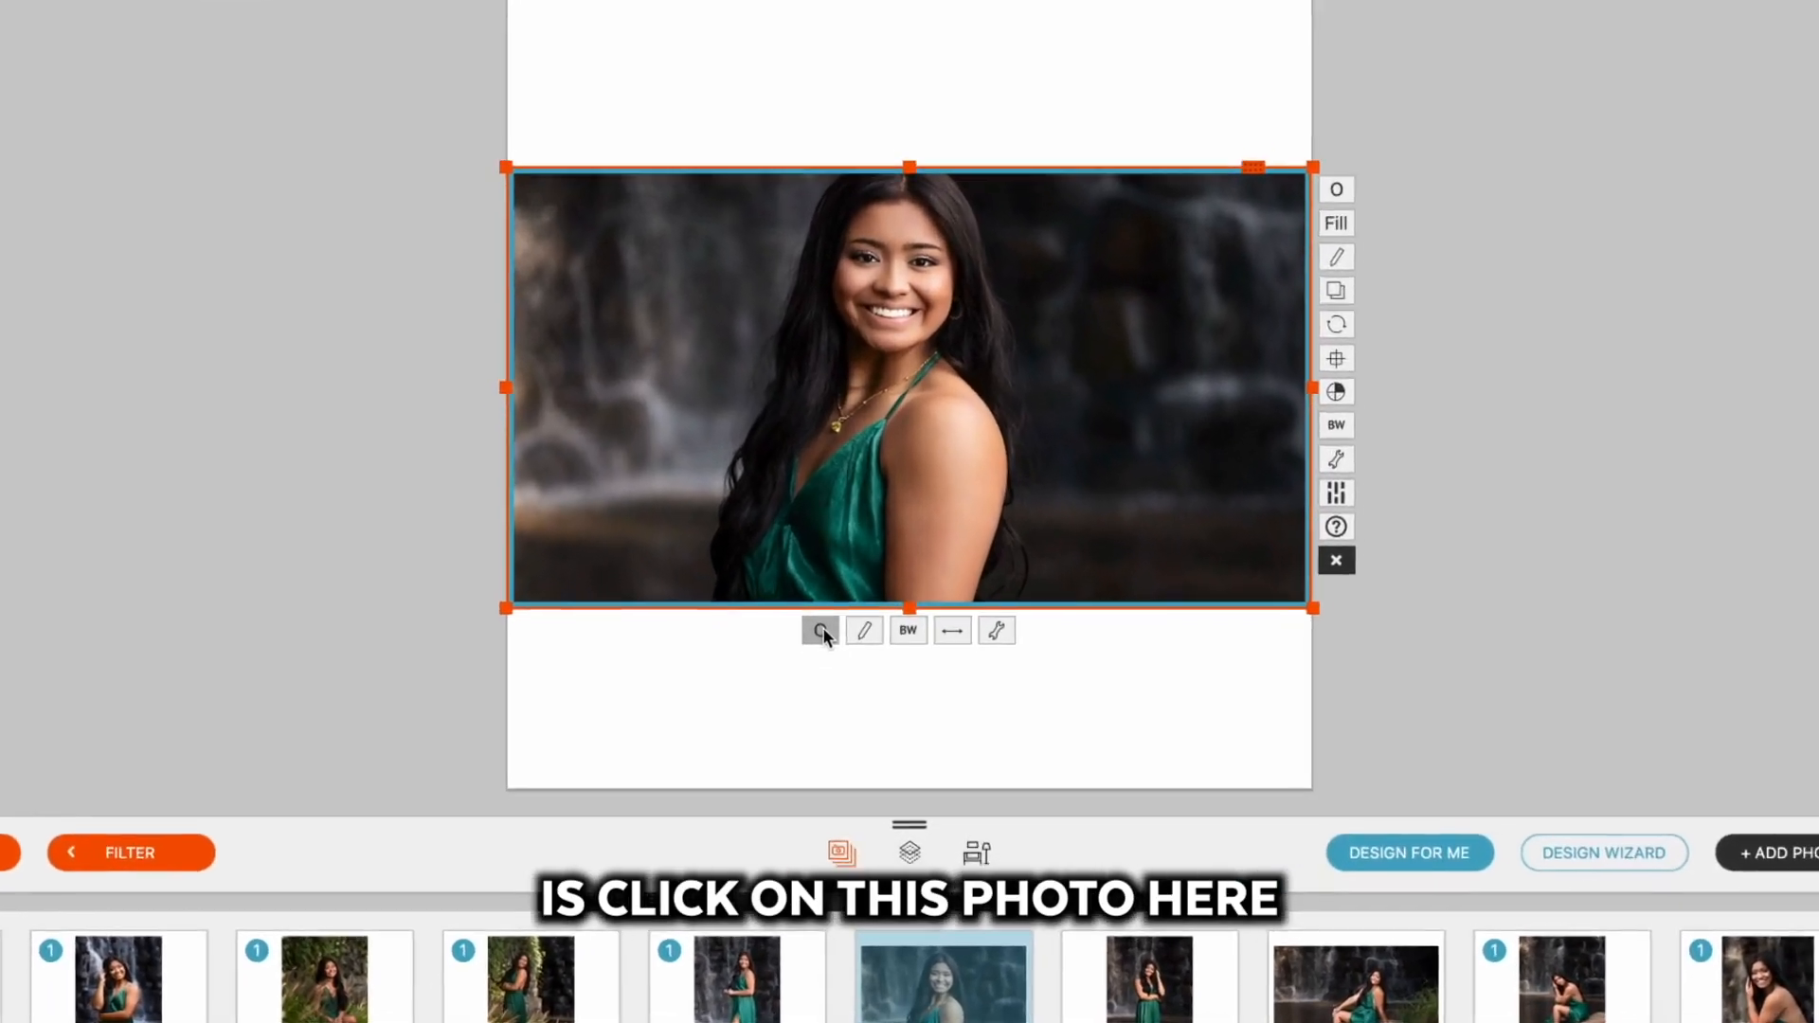
{"action": "left_click", "coordinate": [835, 696]}
{"action": "left_click", "coordinate": [915, 761]}
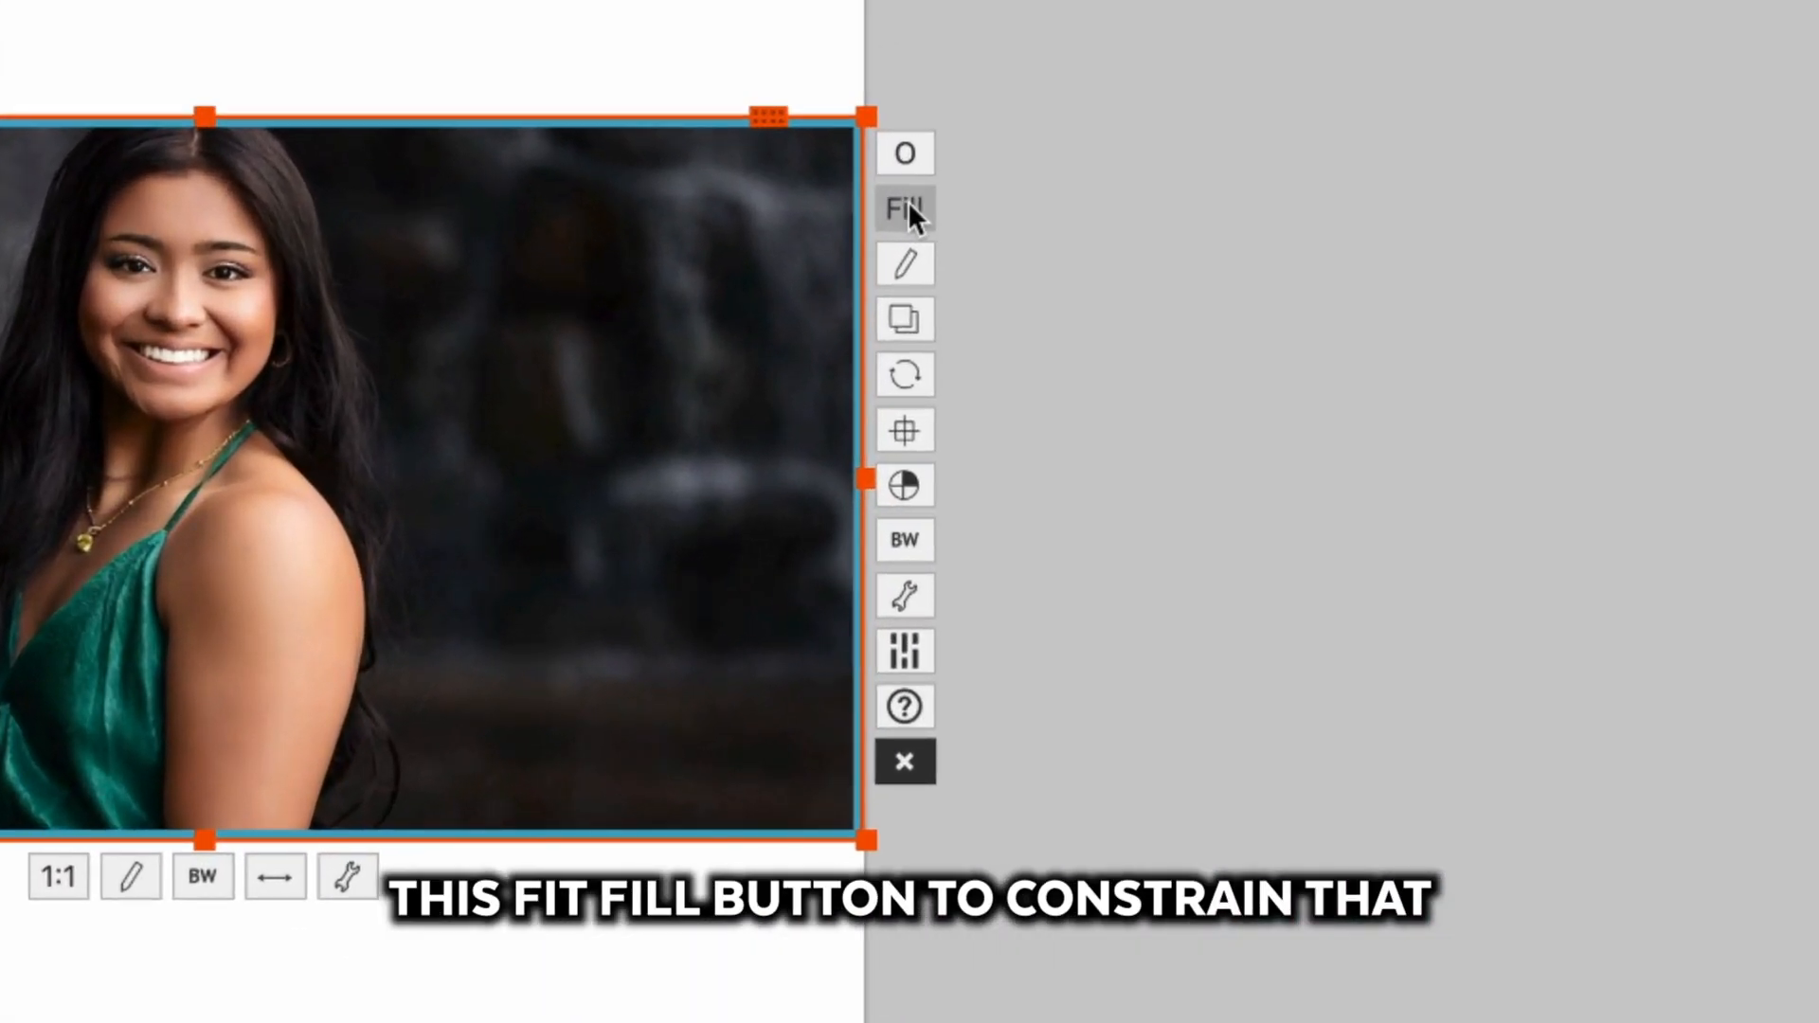
Switch the photo block from Fill to Fit and center it horizontally and vertically on the canvas.
{"action": "left_click", "coordinate": [904, 208]}
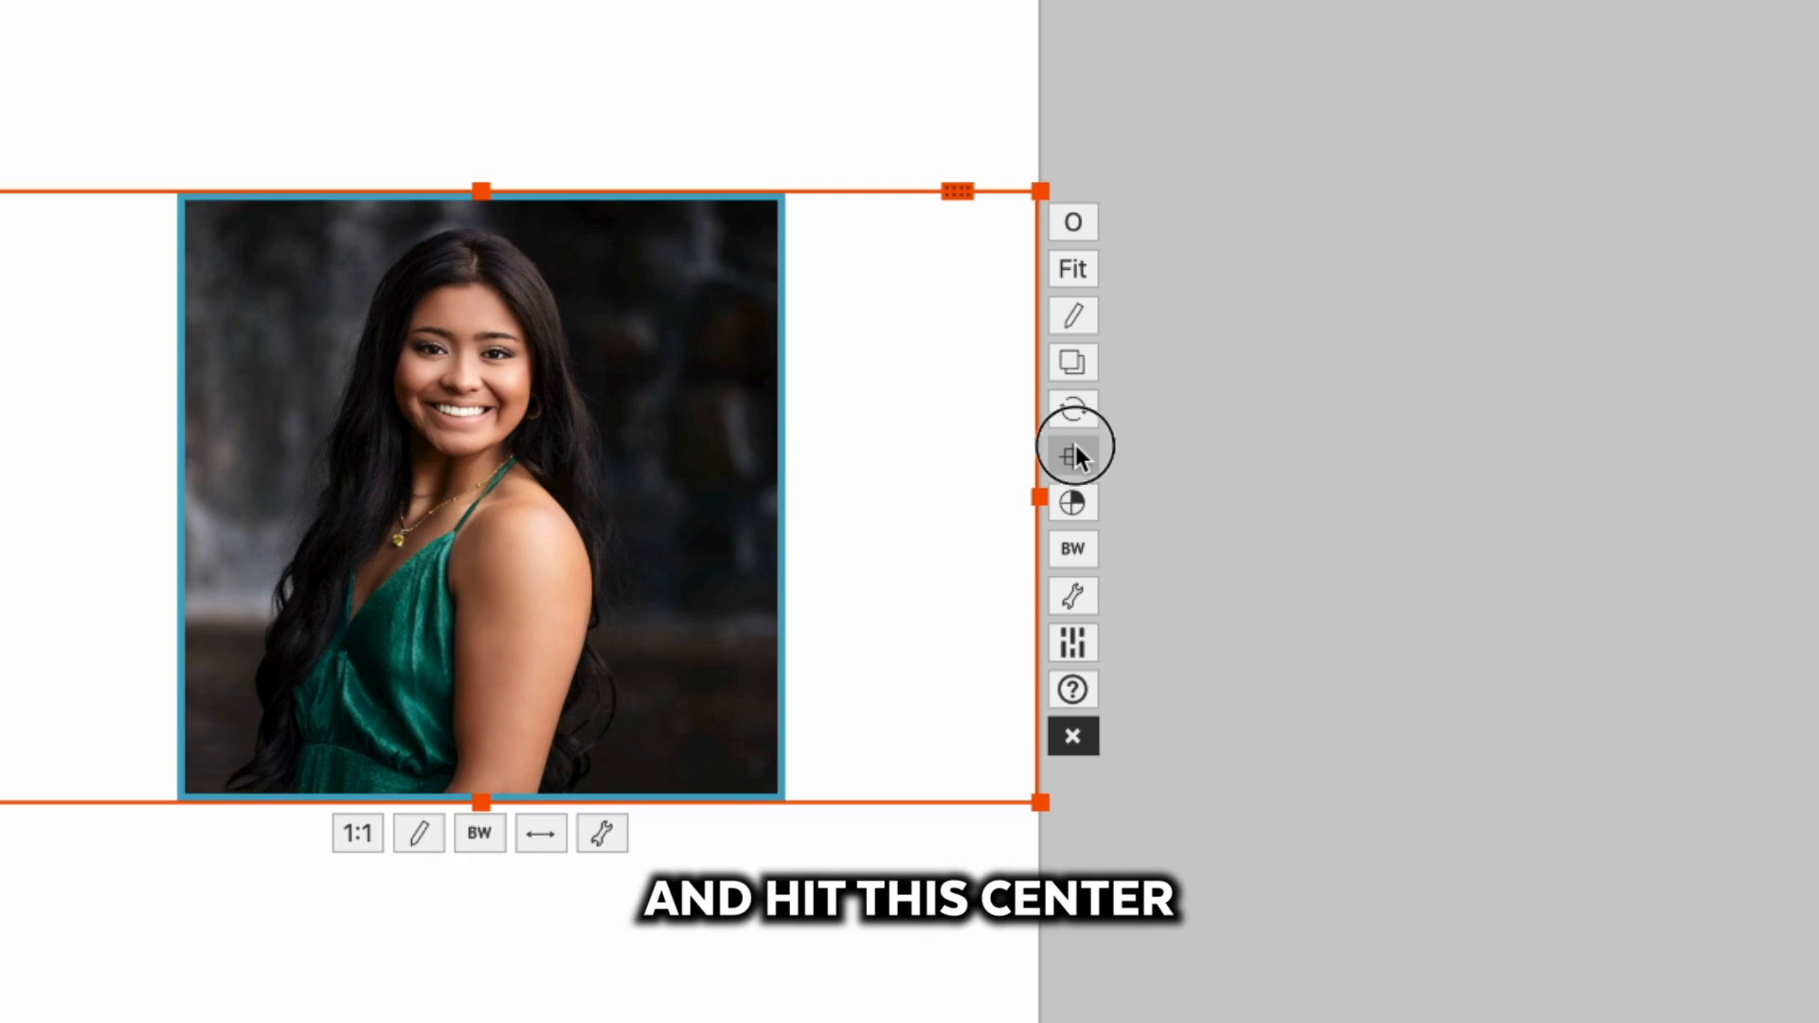
{"action": "left_click", "coordinate": [1263, 471]}
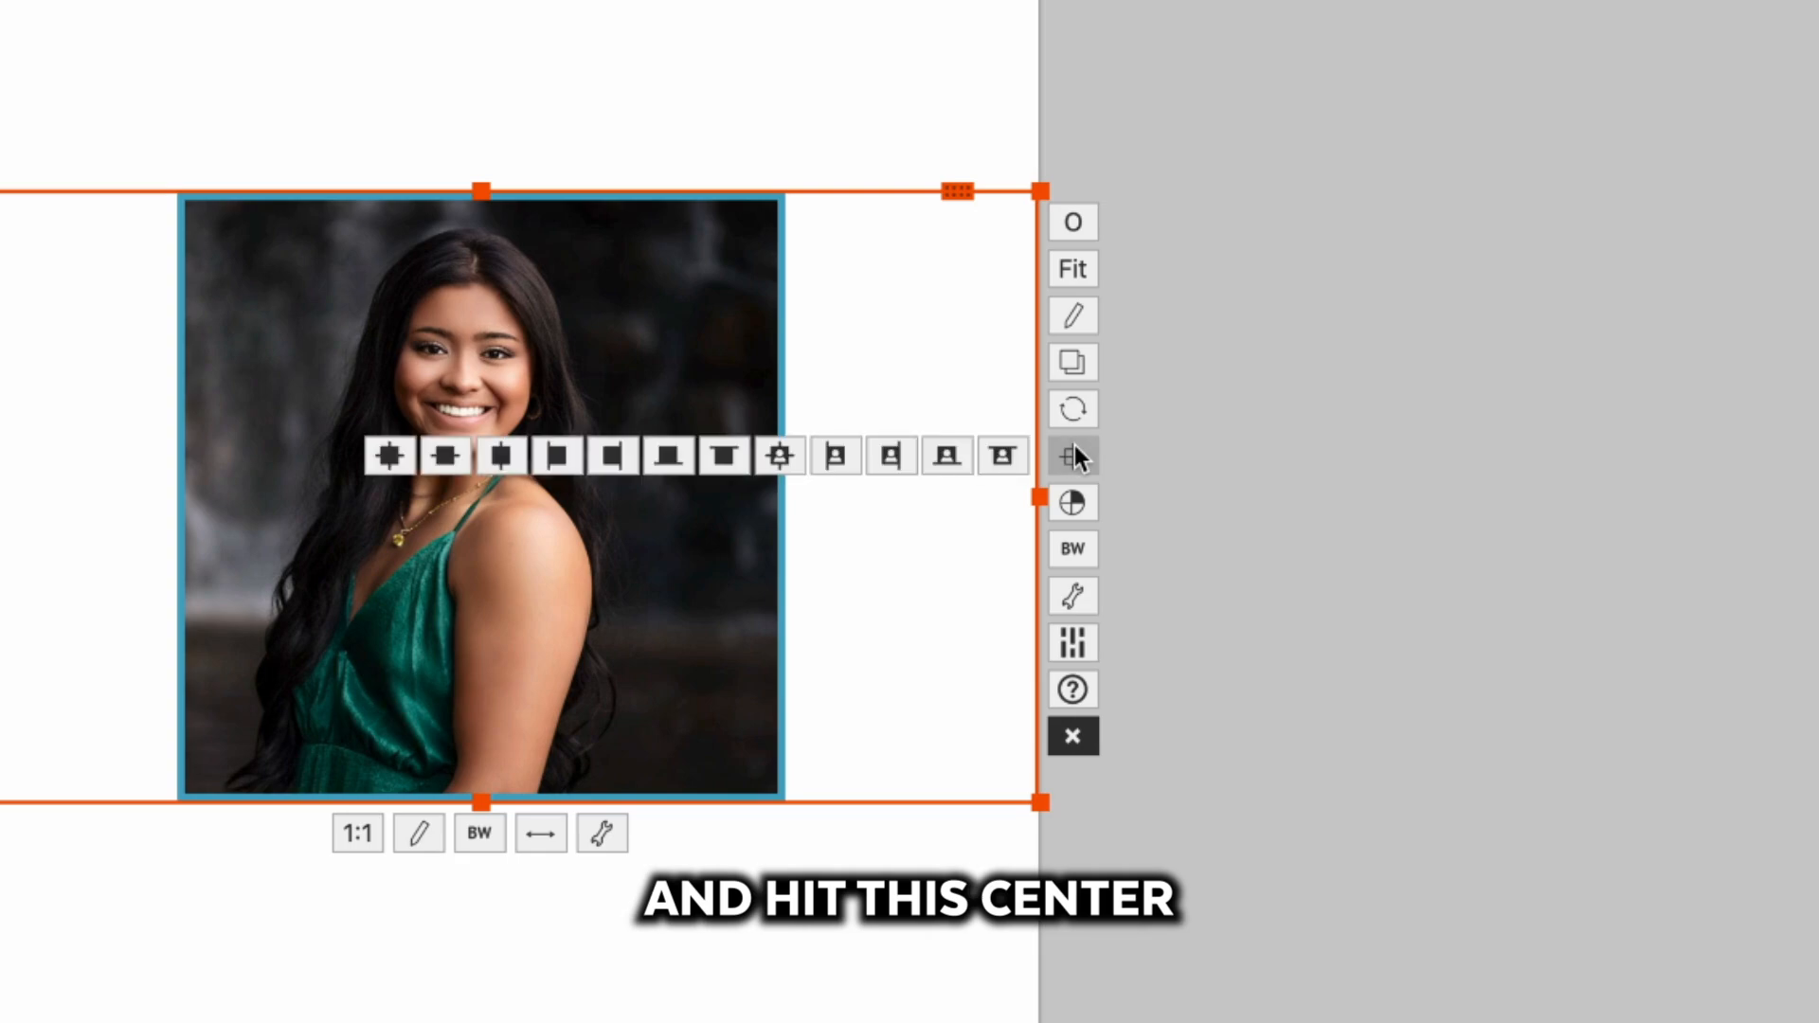
{"action": "left_click", "coordinate": [390, 457]}
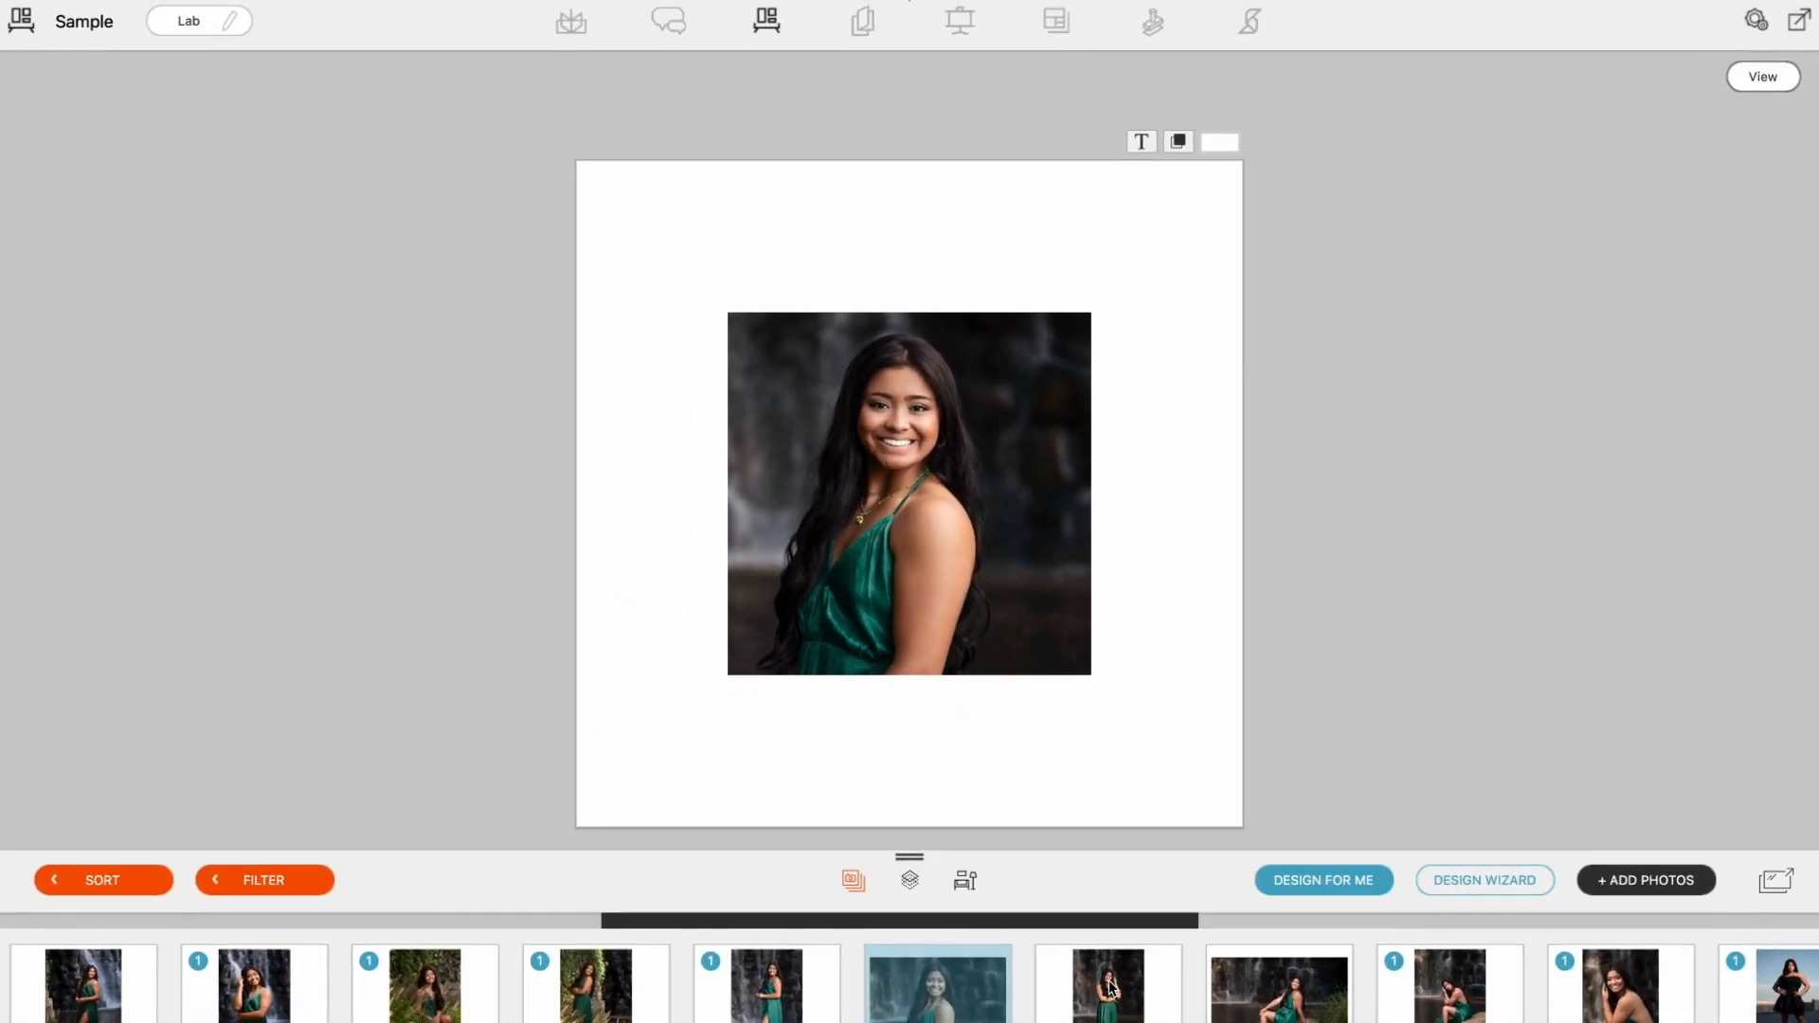
Add two standing green-dress waterfall photos to the block, stacked one above the other on the main portrait's right side.
{"action": "left_click", "coordinate": [1112, 988]}
{"action": "left_click_drag", "start_coordinate": [1116, 991], "coordinate": [1089, 595]}
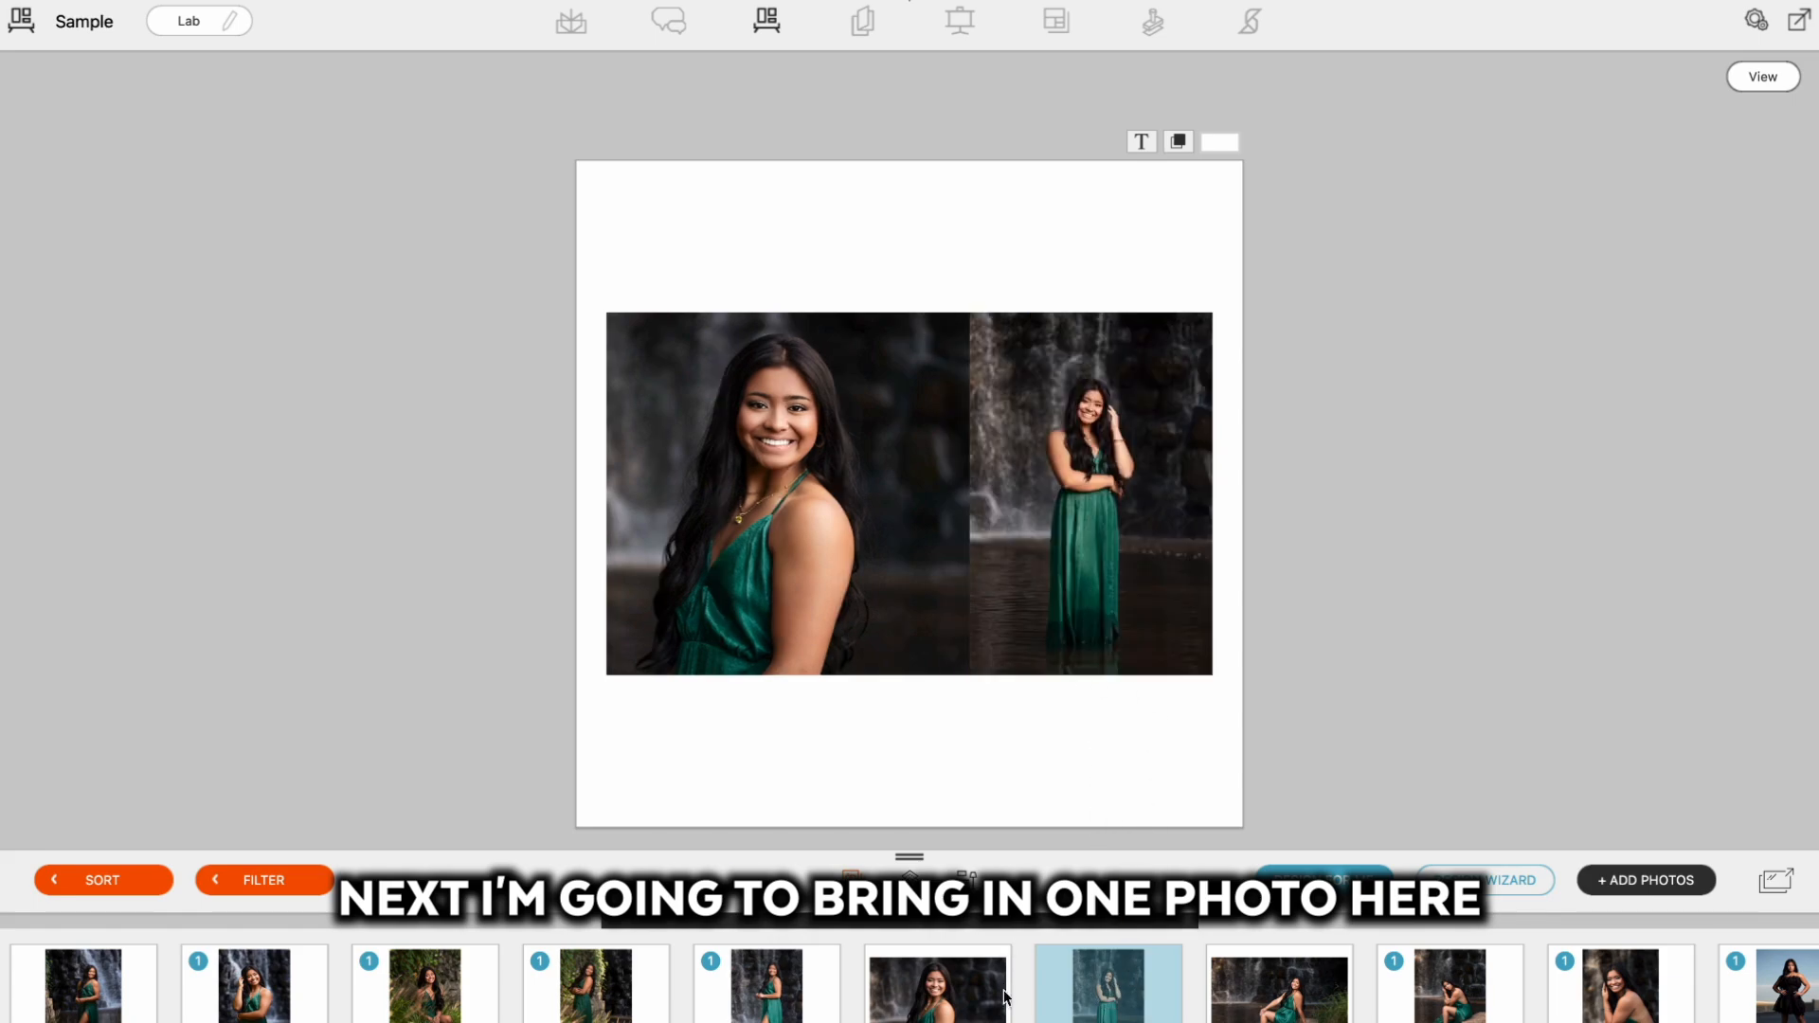
{"action": "left_click_drag", "start_coordinate": [768, 988], "coordinate": [1127, 652]}
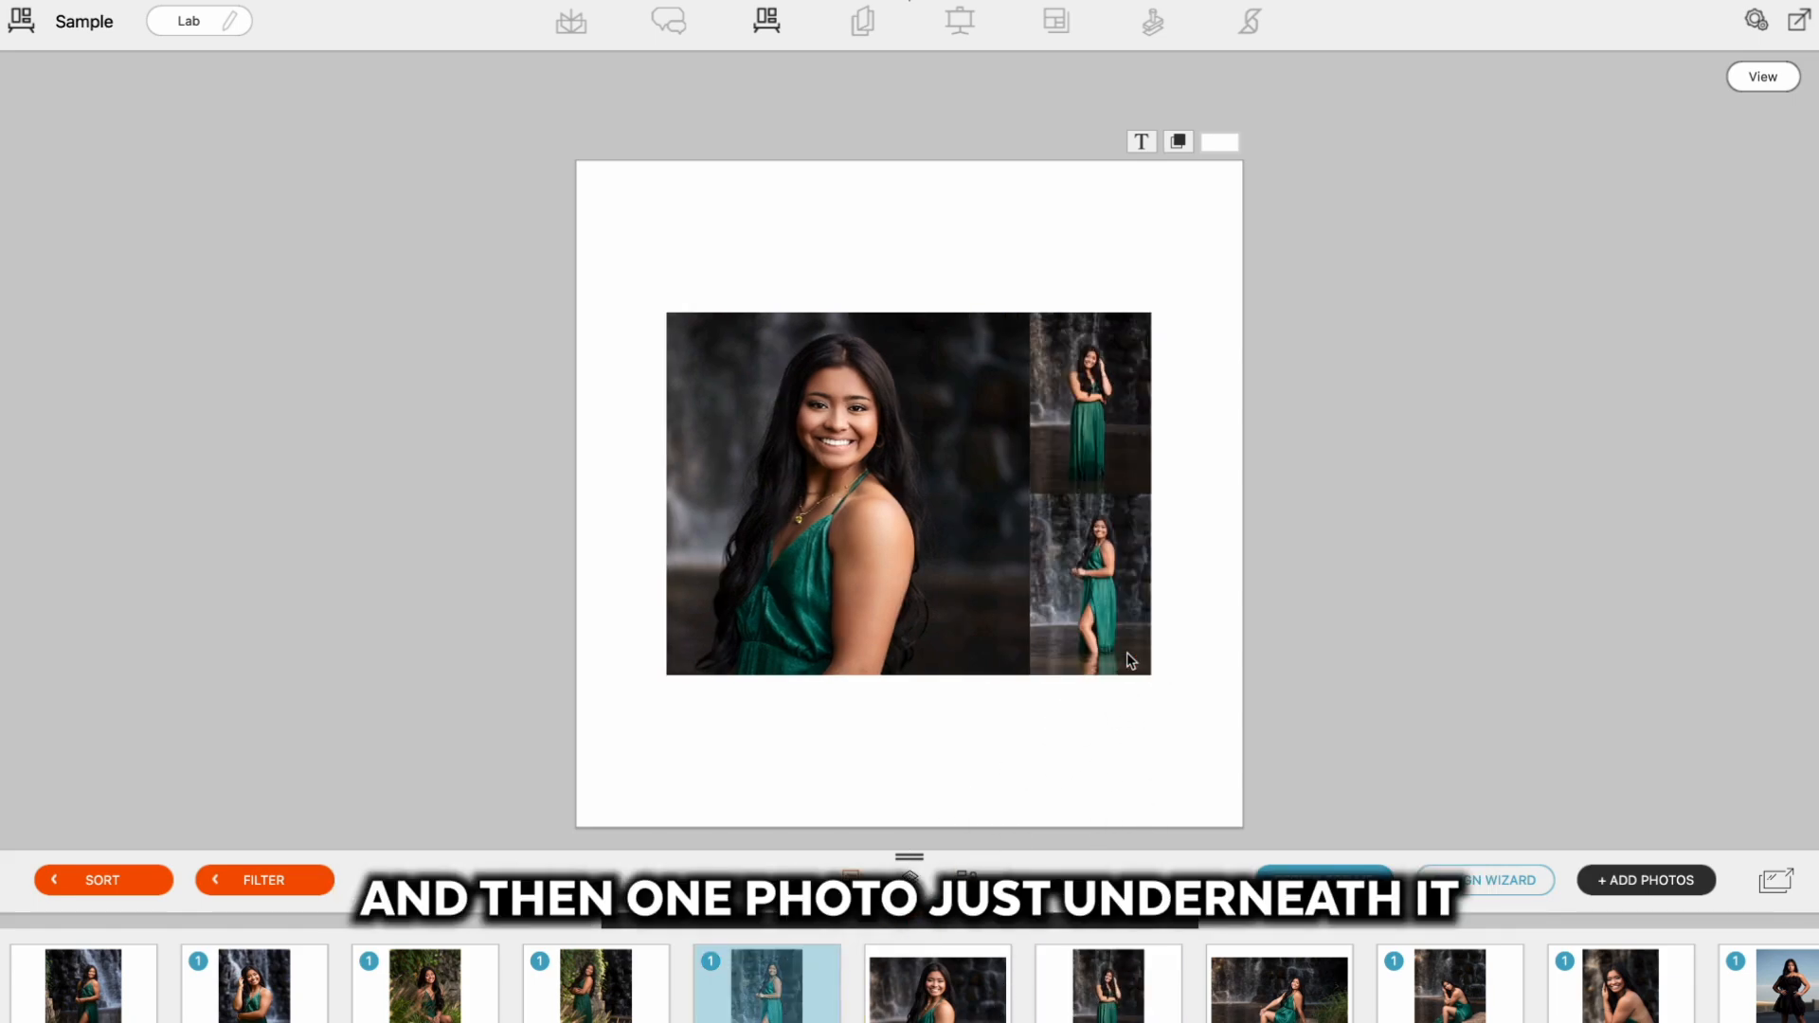
Set the shape of both stacked photos beside the main portrait to Vertical.
{"action": "left_click", "coordinate": [1099, 440]}
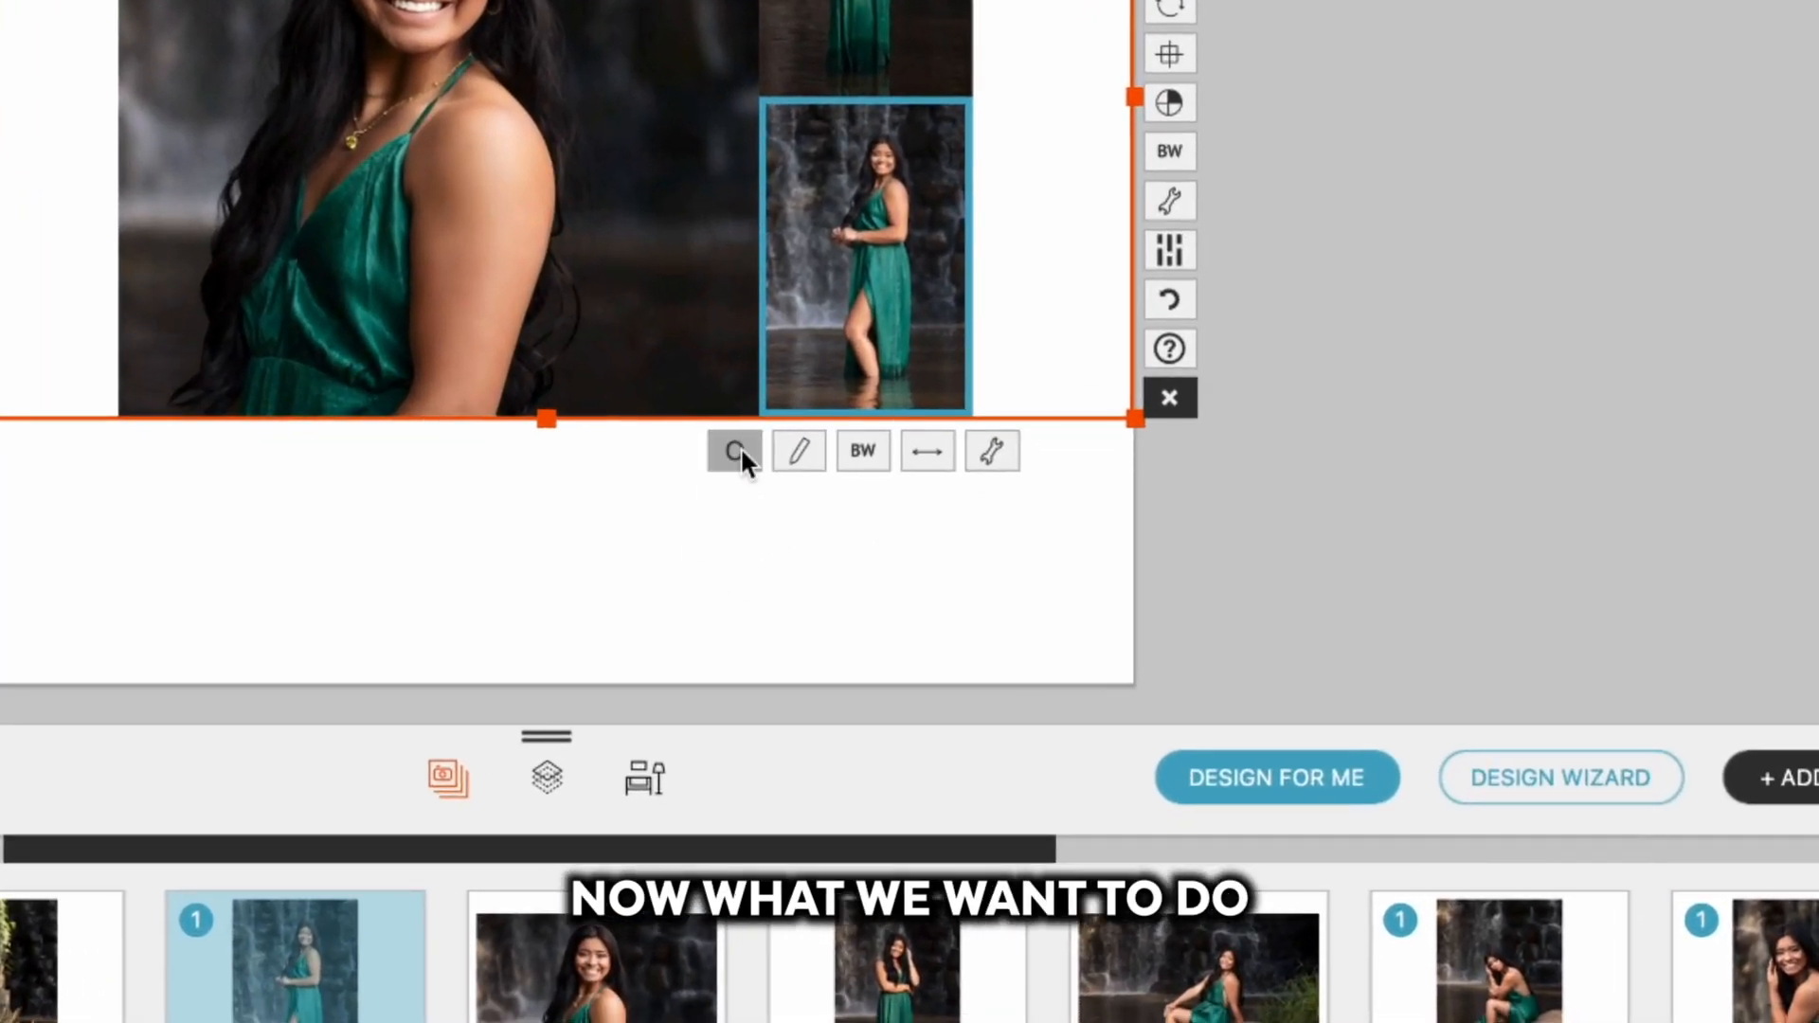
{"action": "left_click", "coordinate": [1021, 693]}
{"action": "left_click", "coordinate": [856, 760]}
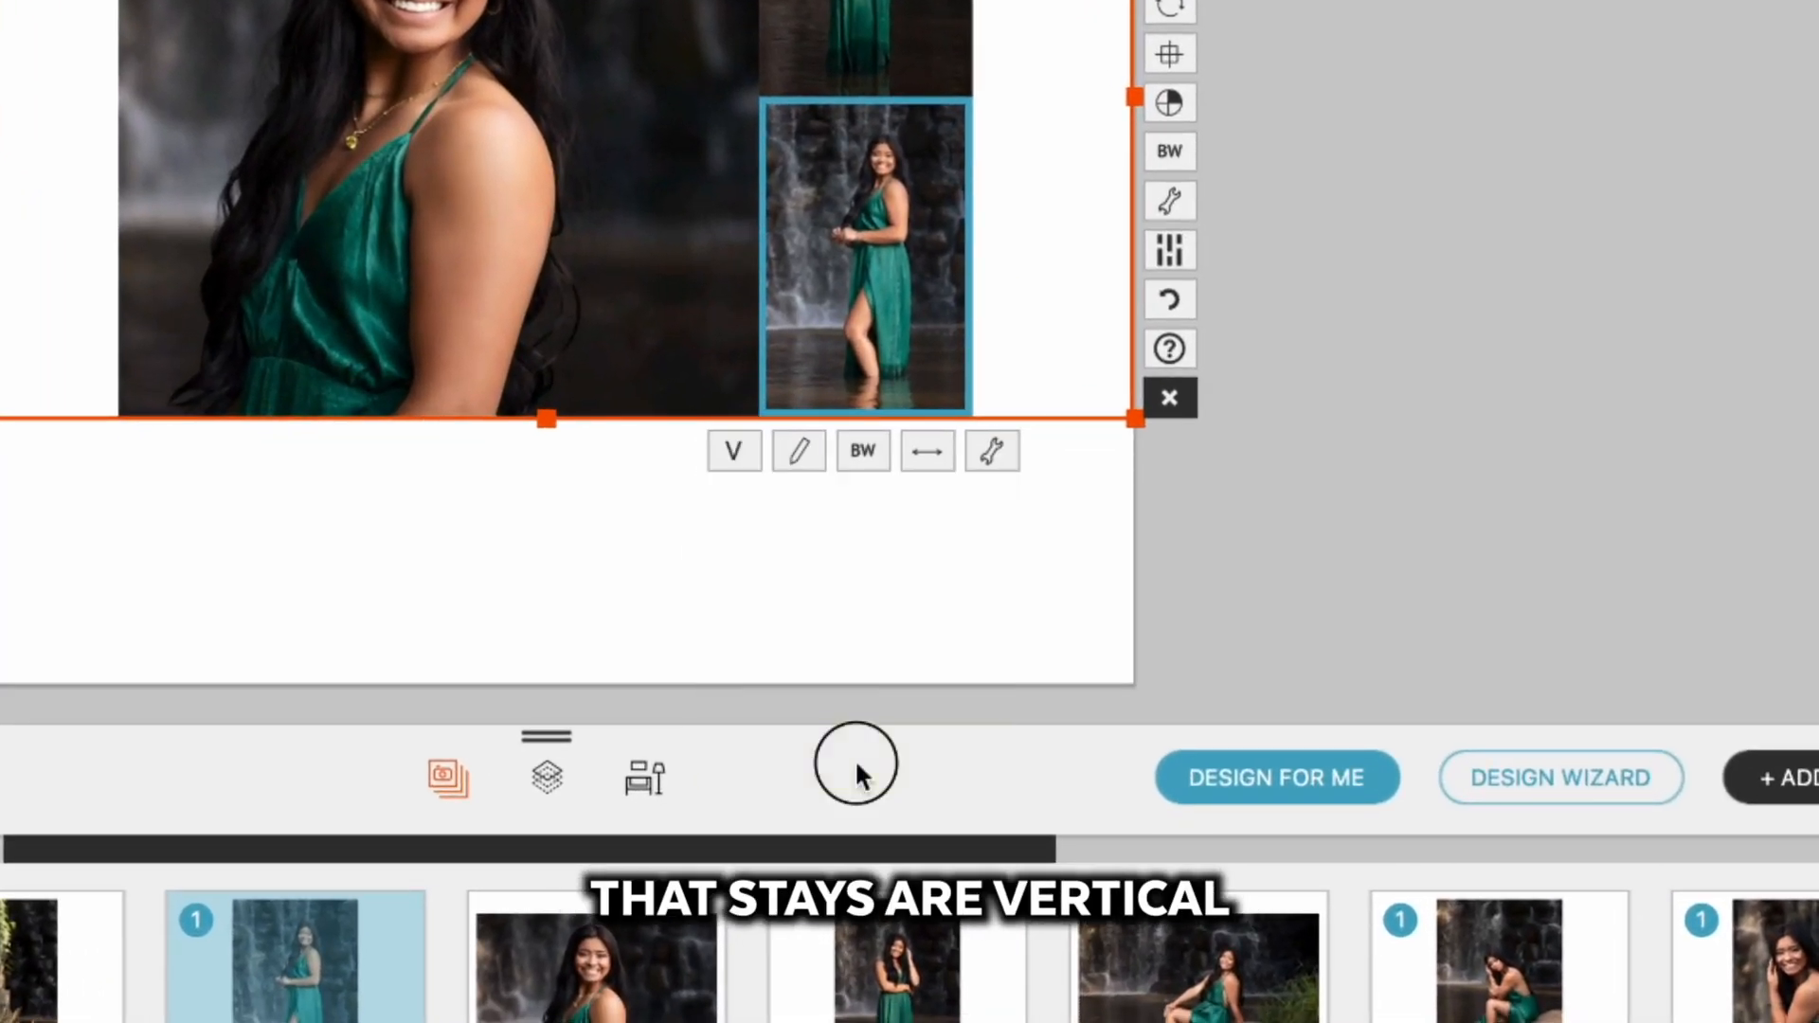
{"action": "left_click", "coordinate": [824, 41]}
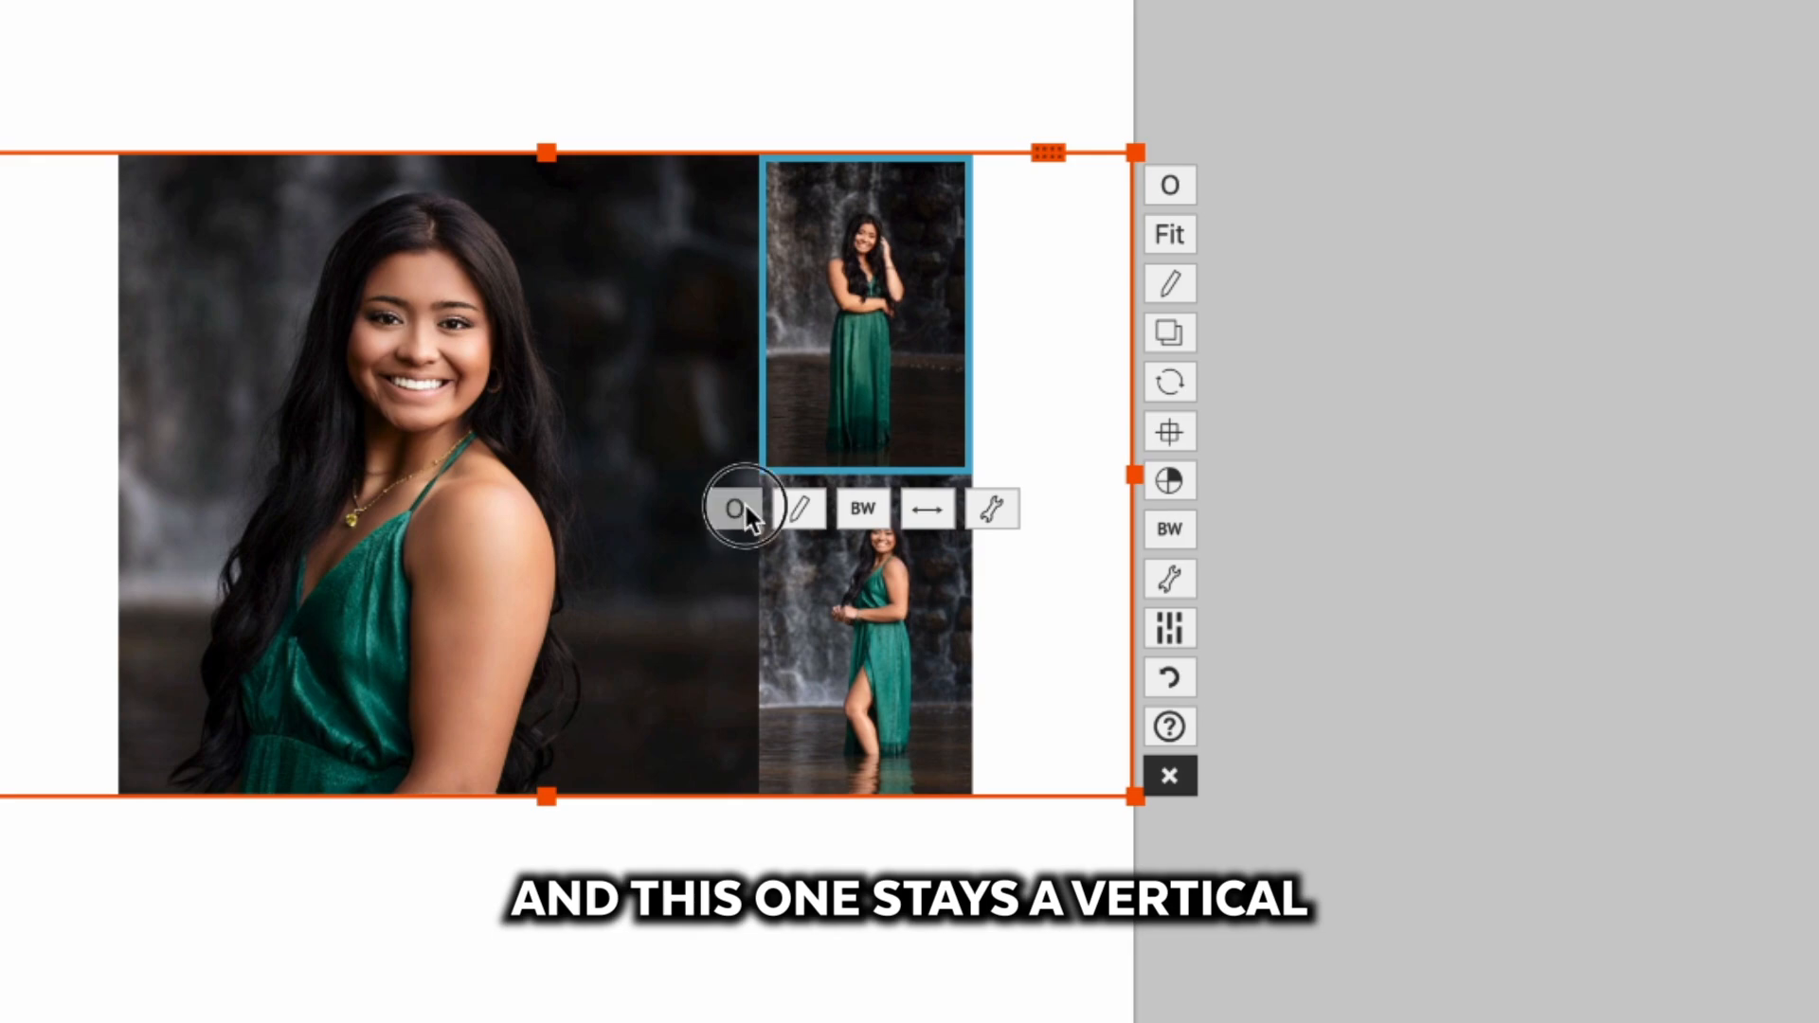
{"action": "left_click", "coordinate": [741, 509]}
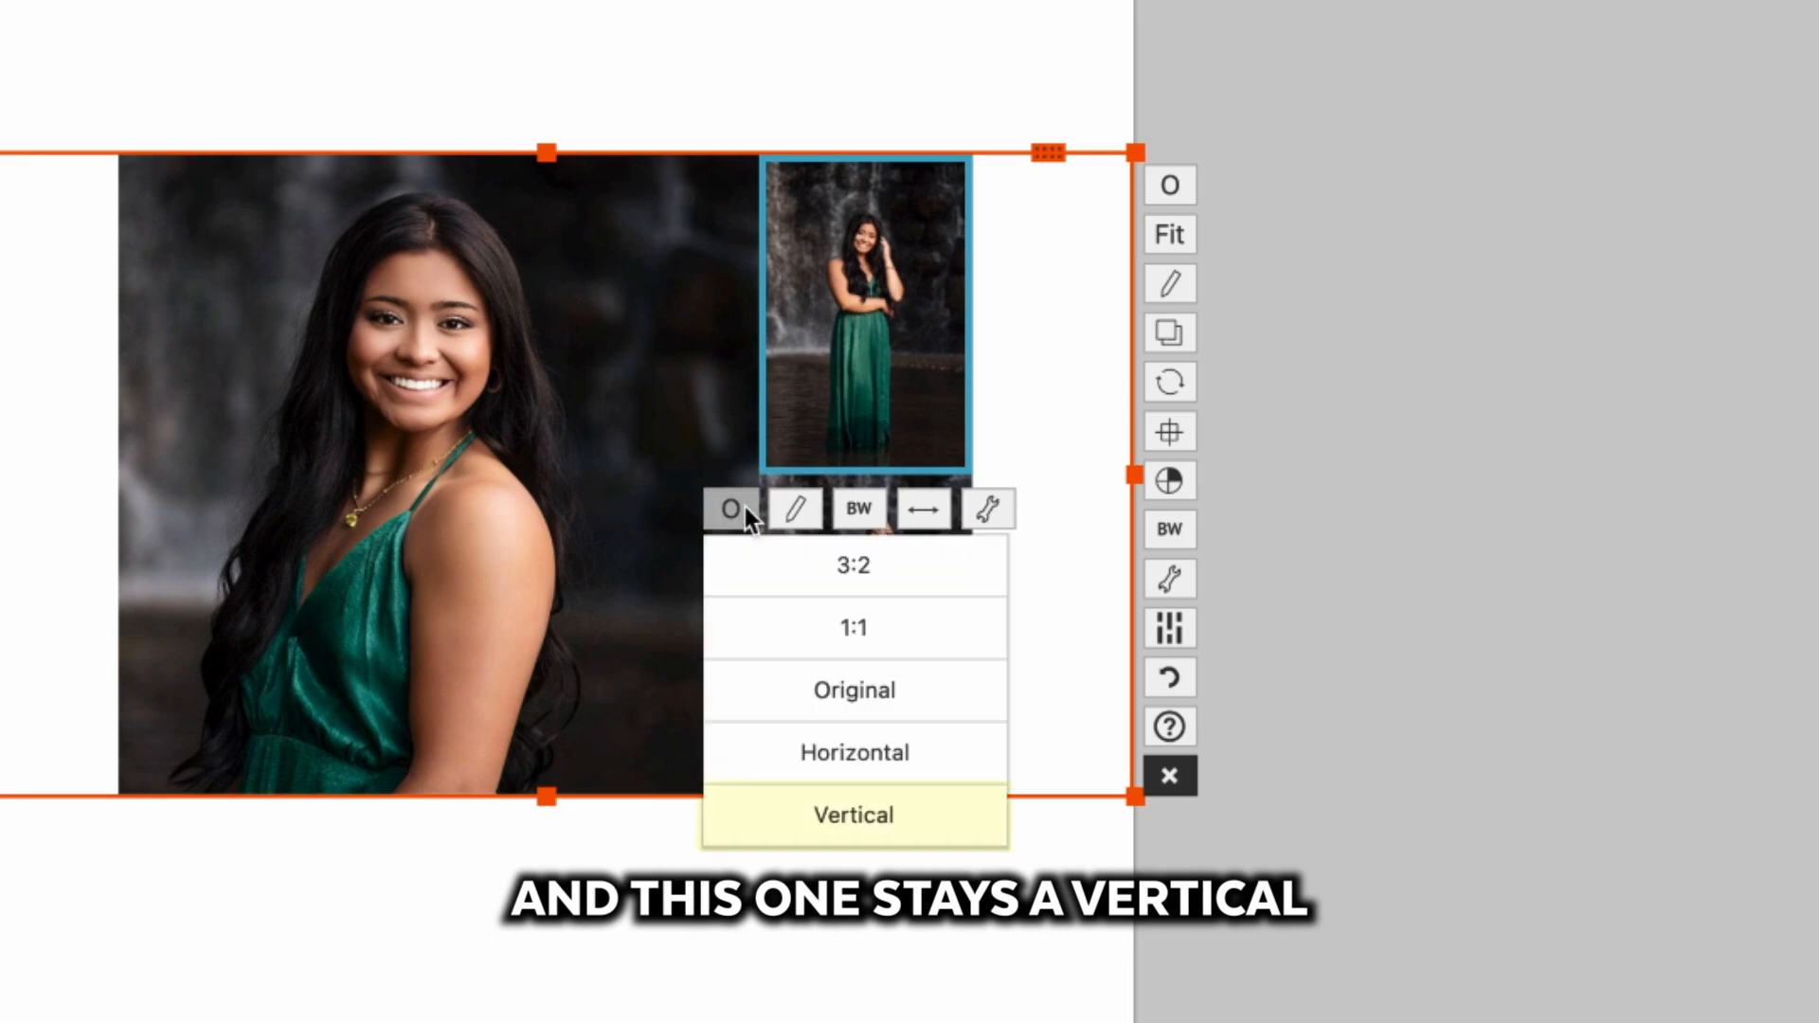
{"action": "left_click", "coordinate": [851, 833]}
{"action": "left_click", "coordinate": [854, 701]}
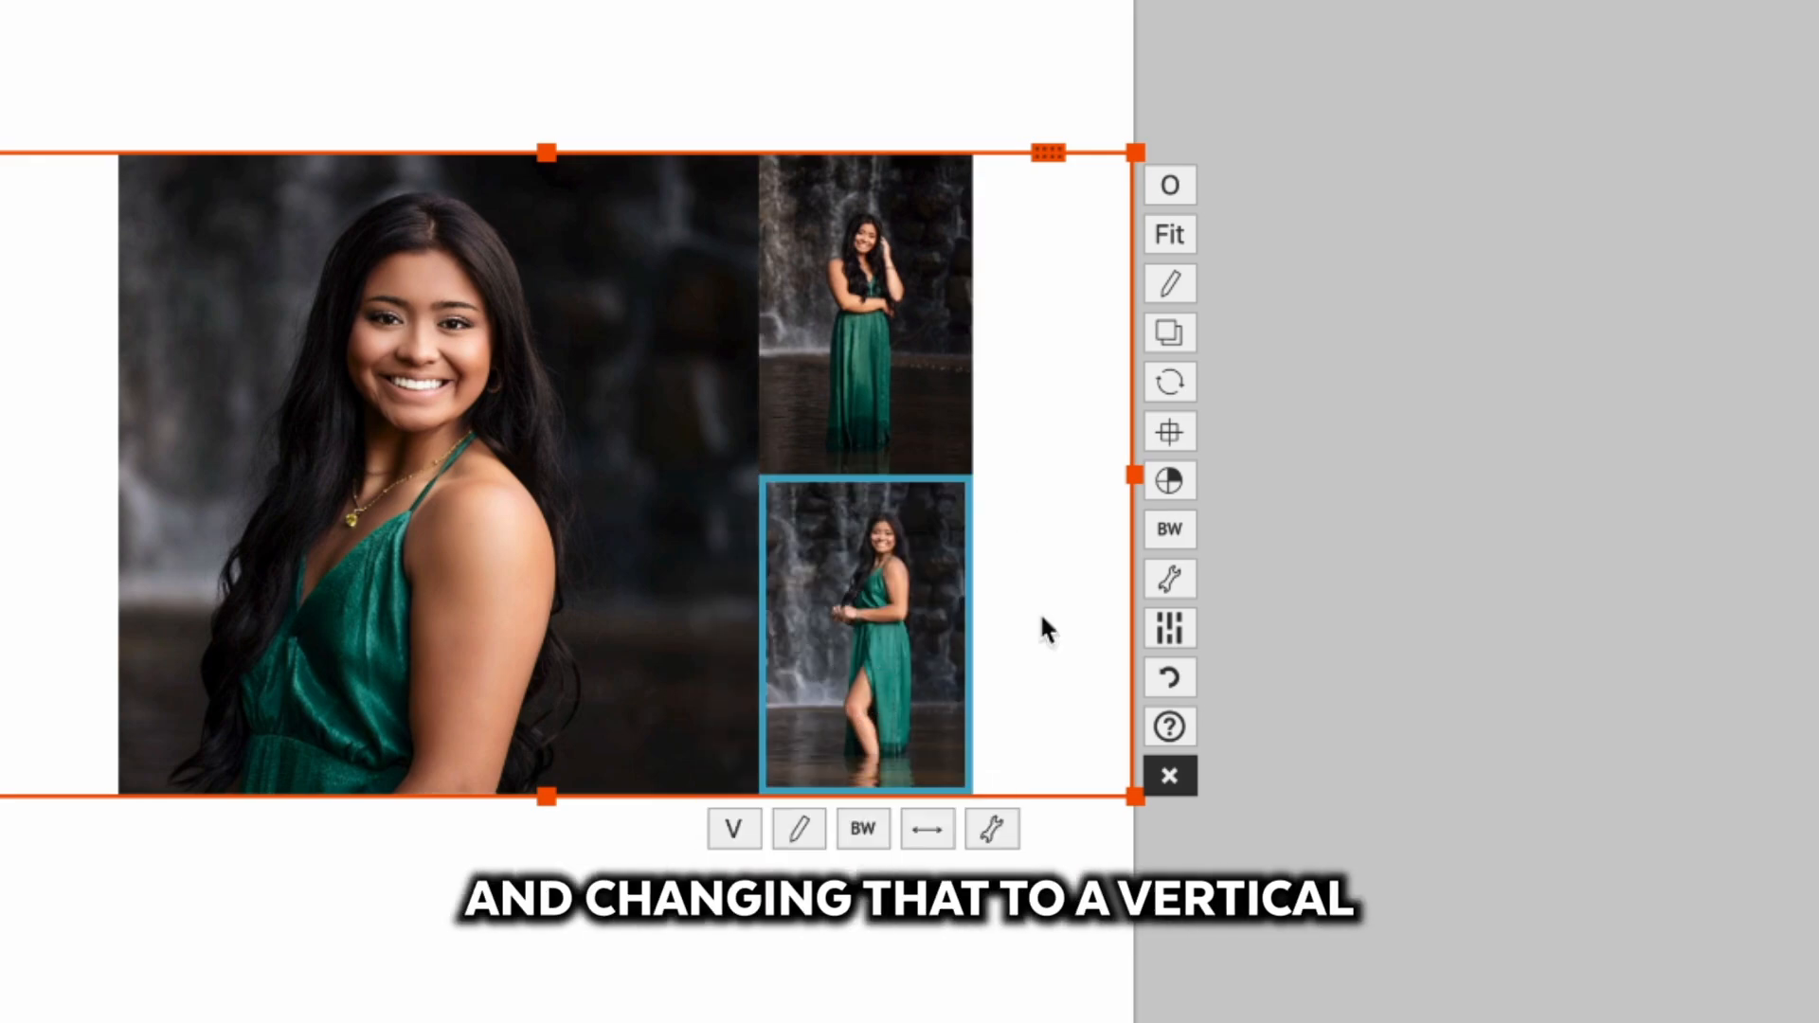
Set the spacing between the photos in the block to 7.
{"action": "left_click", "coordinate": [1171, 579]}
{"action": "left_click_drag", "start_coordinate": [742, 649], "coordinate": [761, 649]}
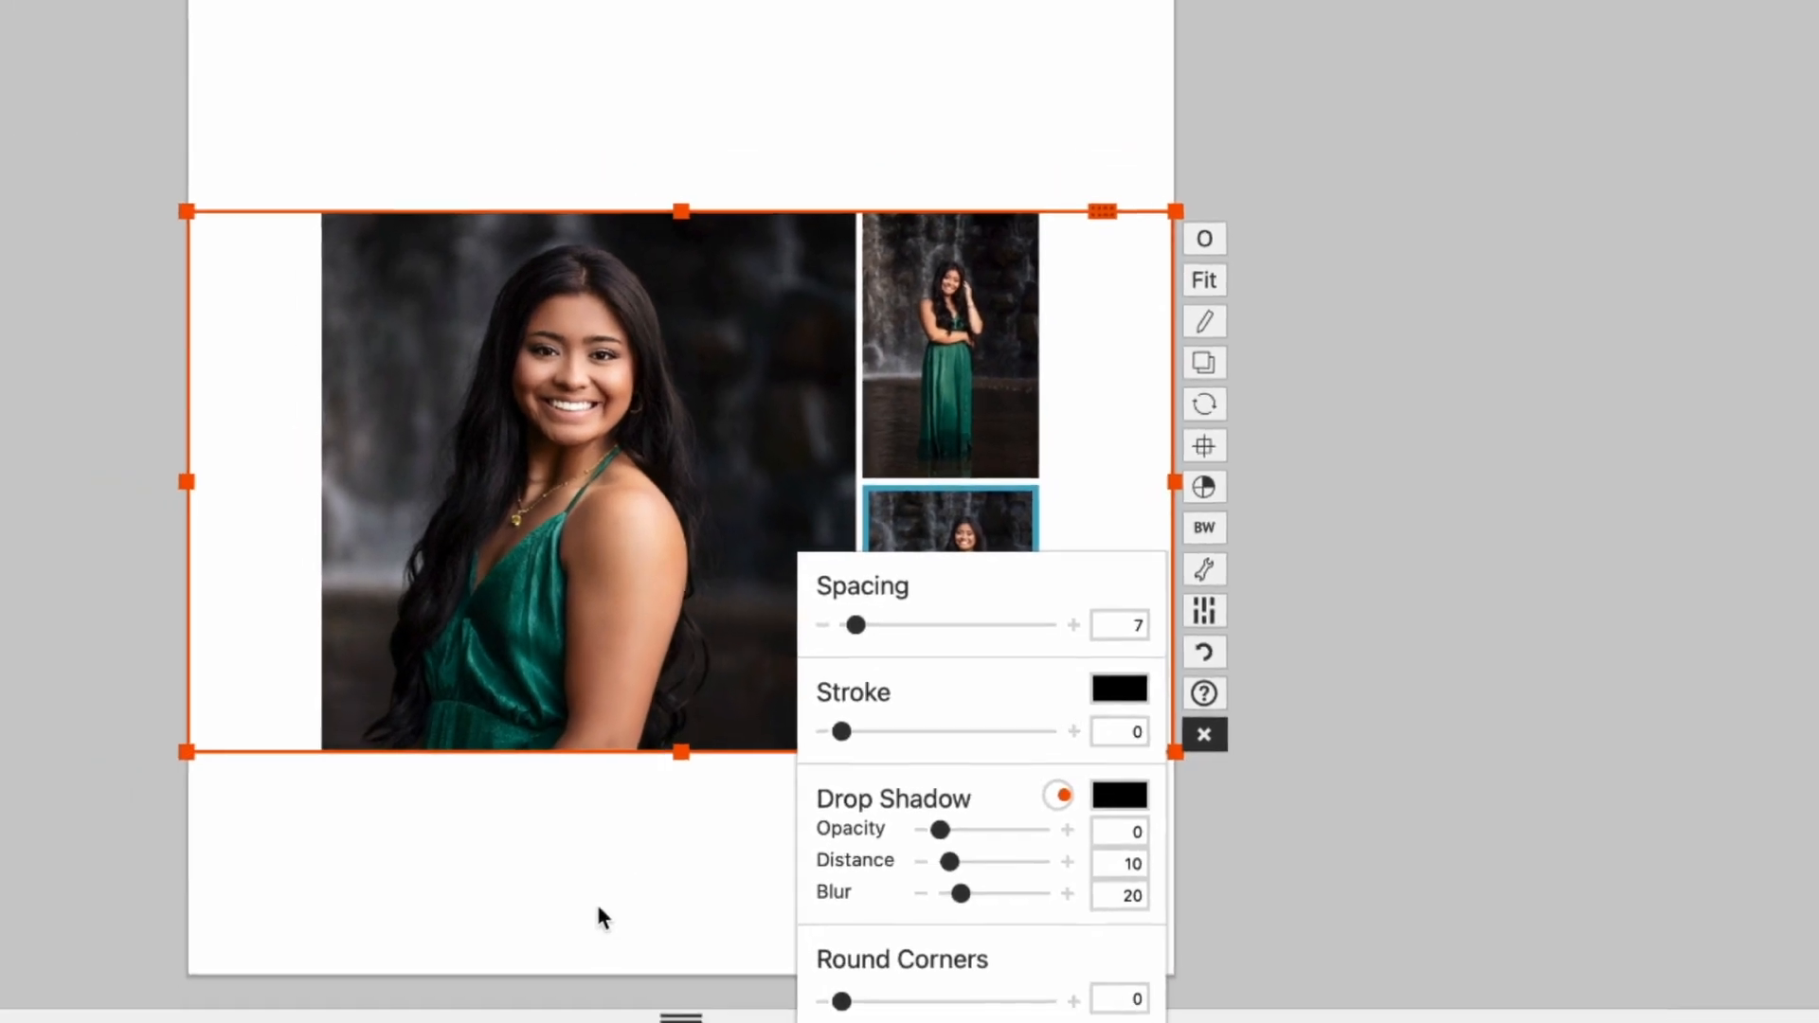
Add two green-dress photos among the grass to the block, stacked on the main portrait's left side.
{"action": "left_click", "coordinate": [441, 980]}
{"action": "left_click_drag", "start_coordinate": [424, 985], "coordinate": [678, 621]}
{"action": "left_click_drag", "start_coordinate": [647, 1009], "coordinate": [689, 651]}
Set the shape of both stacked grass photos on the main portrait's left side to Vertical.
{"action": "left_click", "coordinate": [661, 575]}
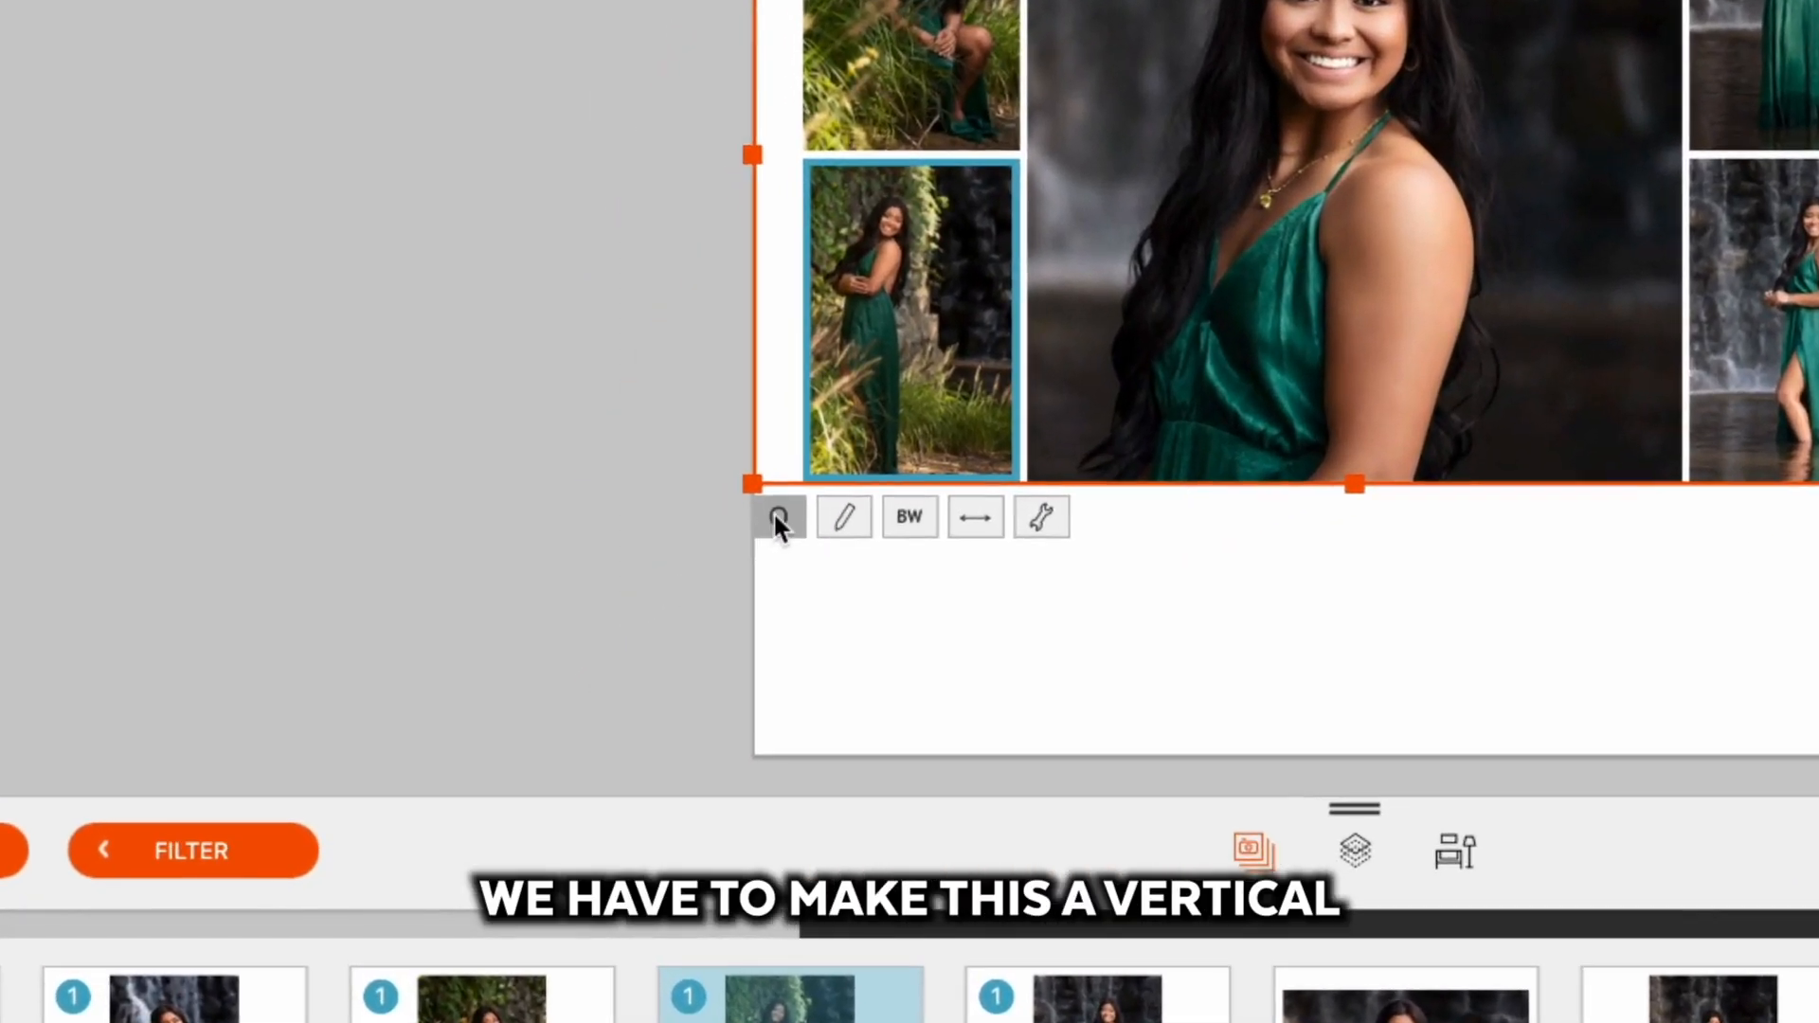
{"action": "left_click", "coordinate": [586, 690]}
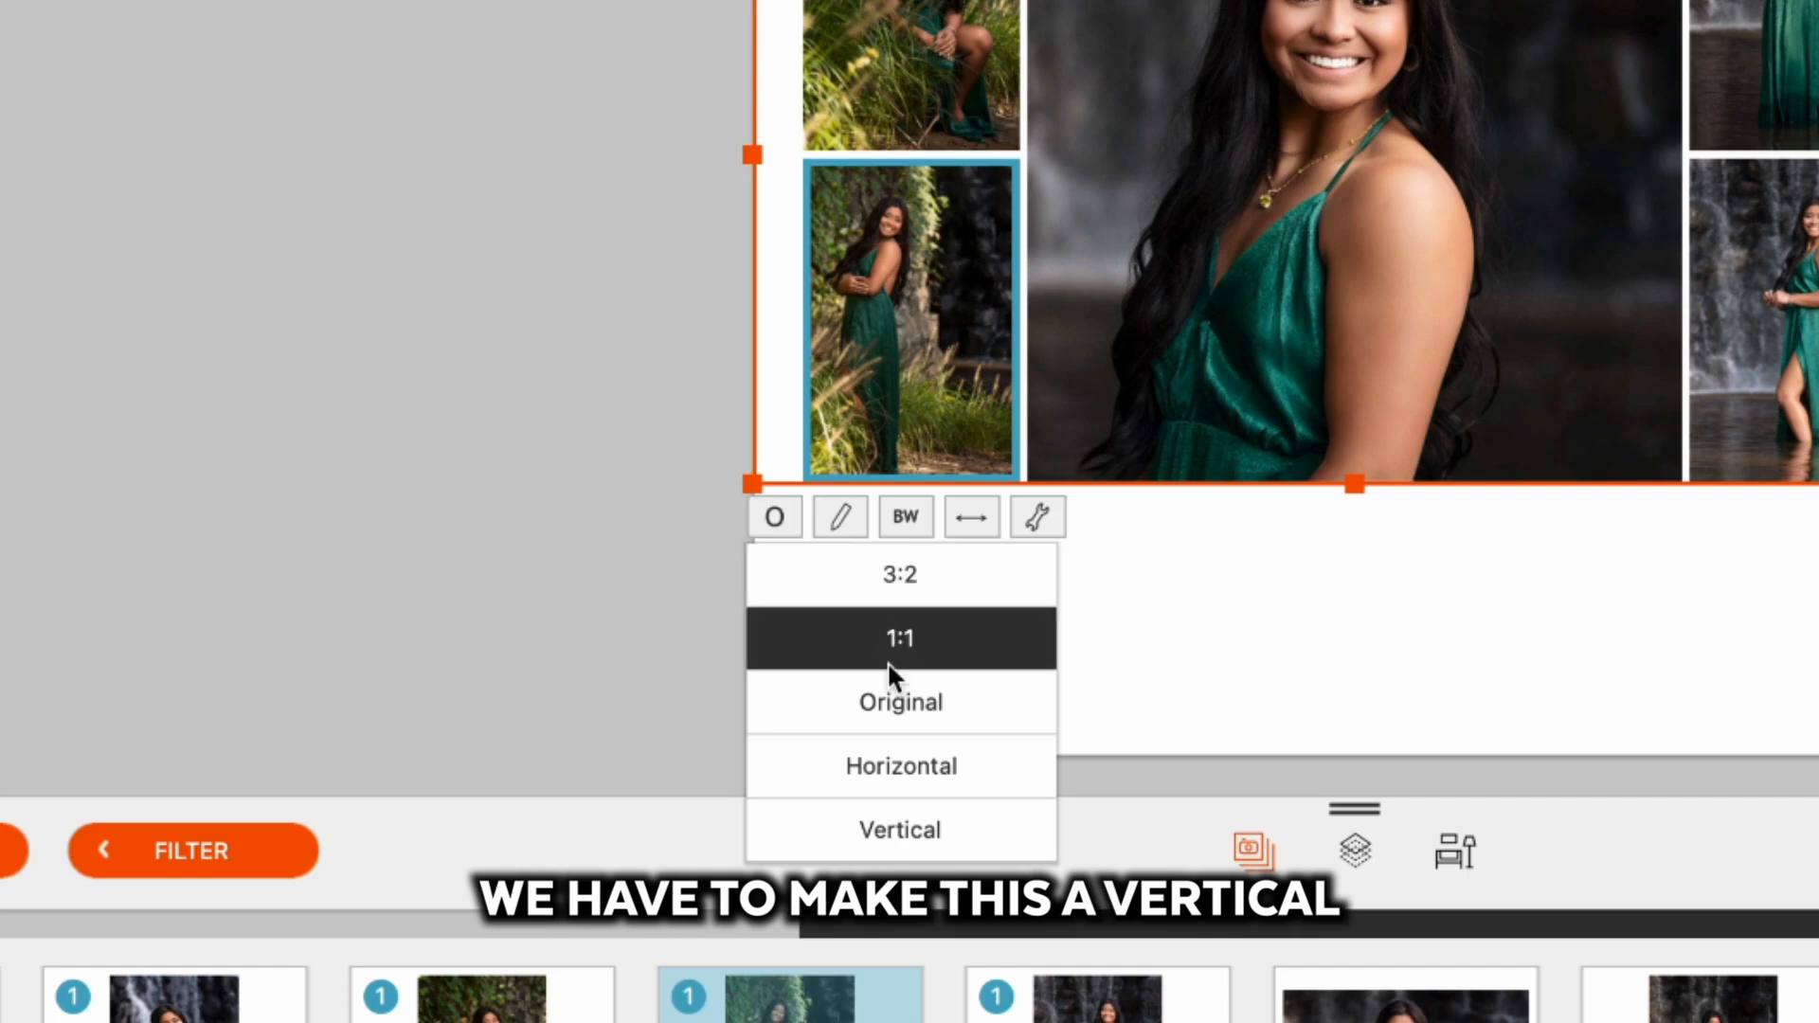
{"action": "left_click", "coordinate": [906, 808]}
{"action": "left_click", "coordinate": [946, 94]}
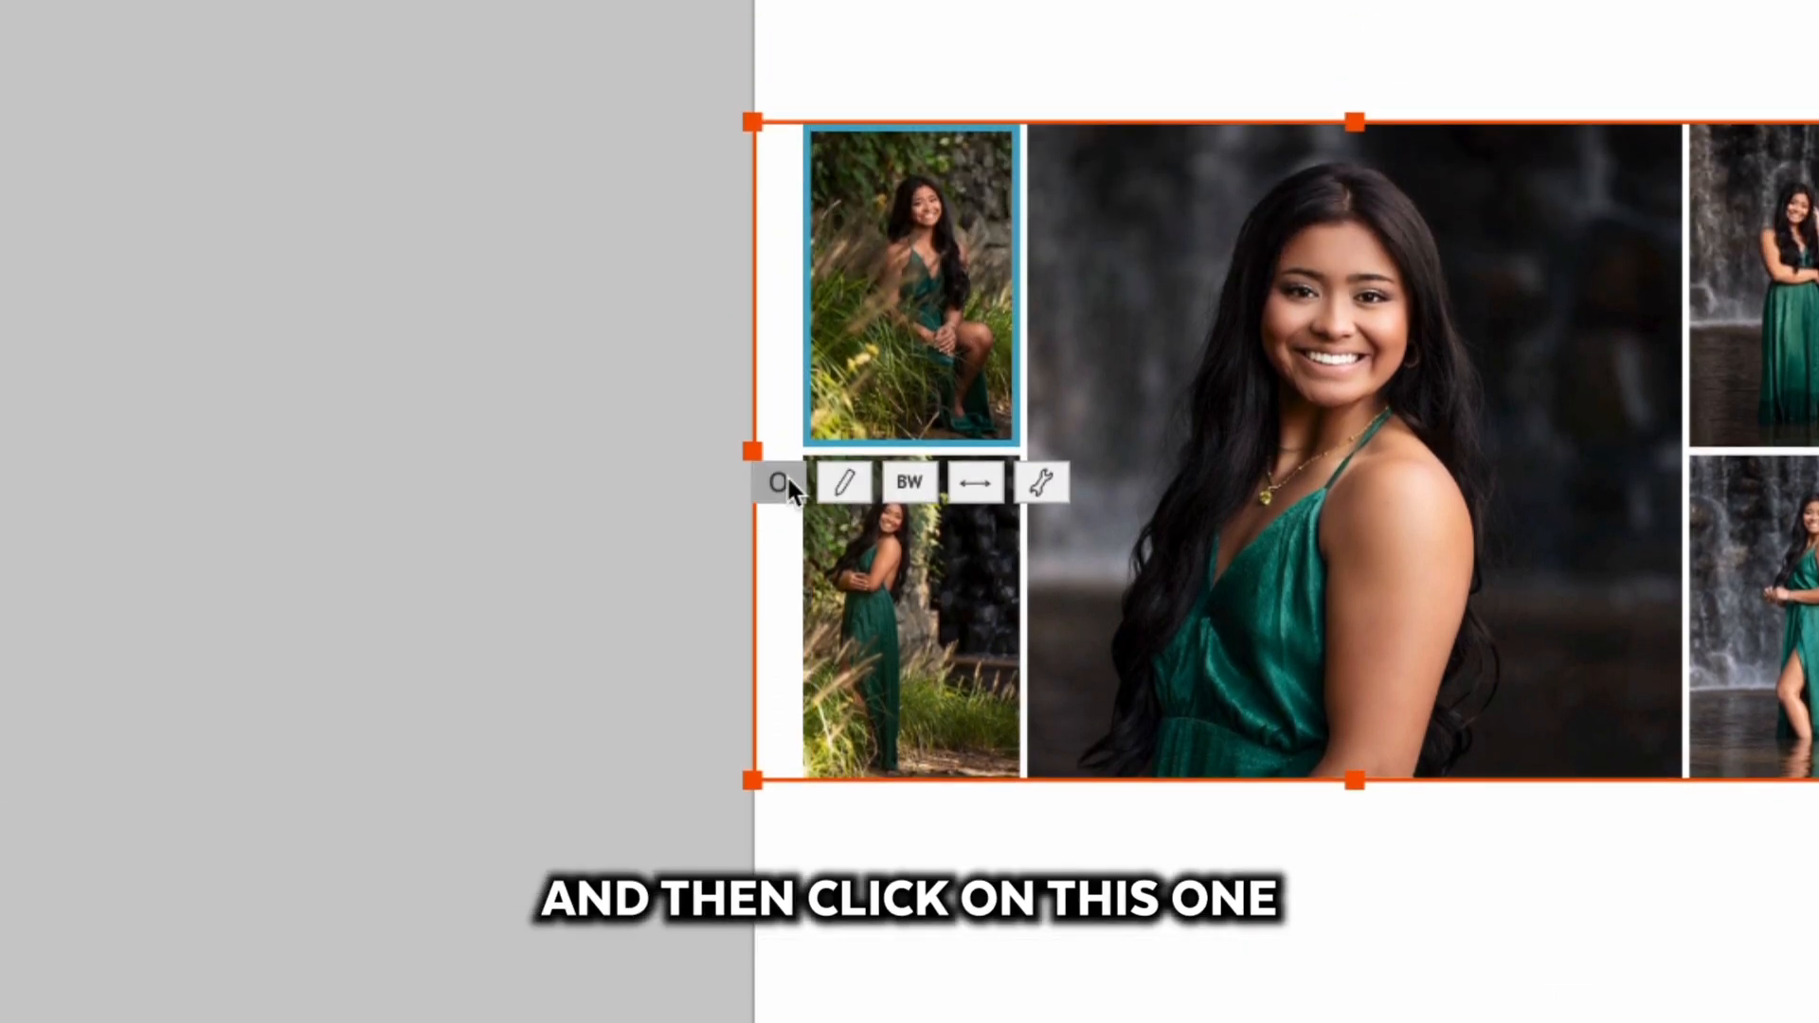
{"action": "left_click", "coordinate": [787, 478]}
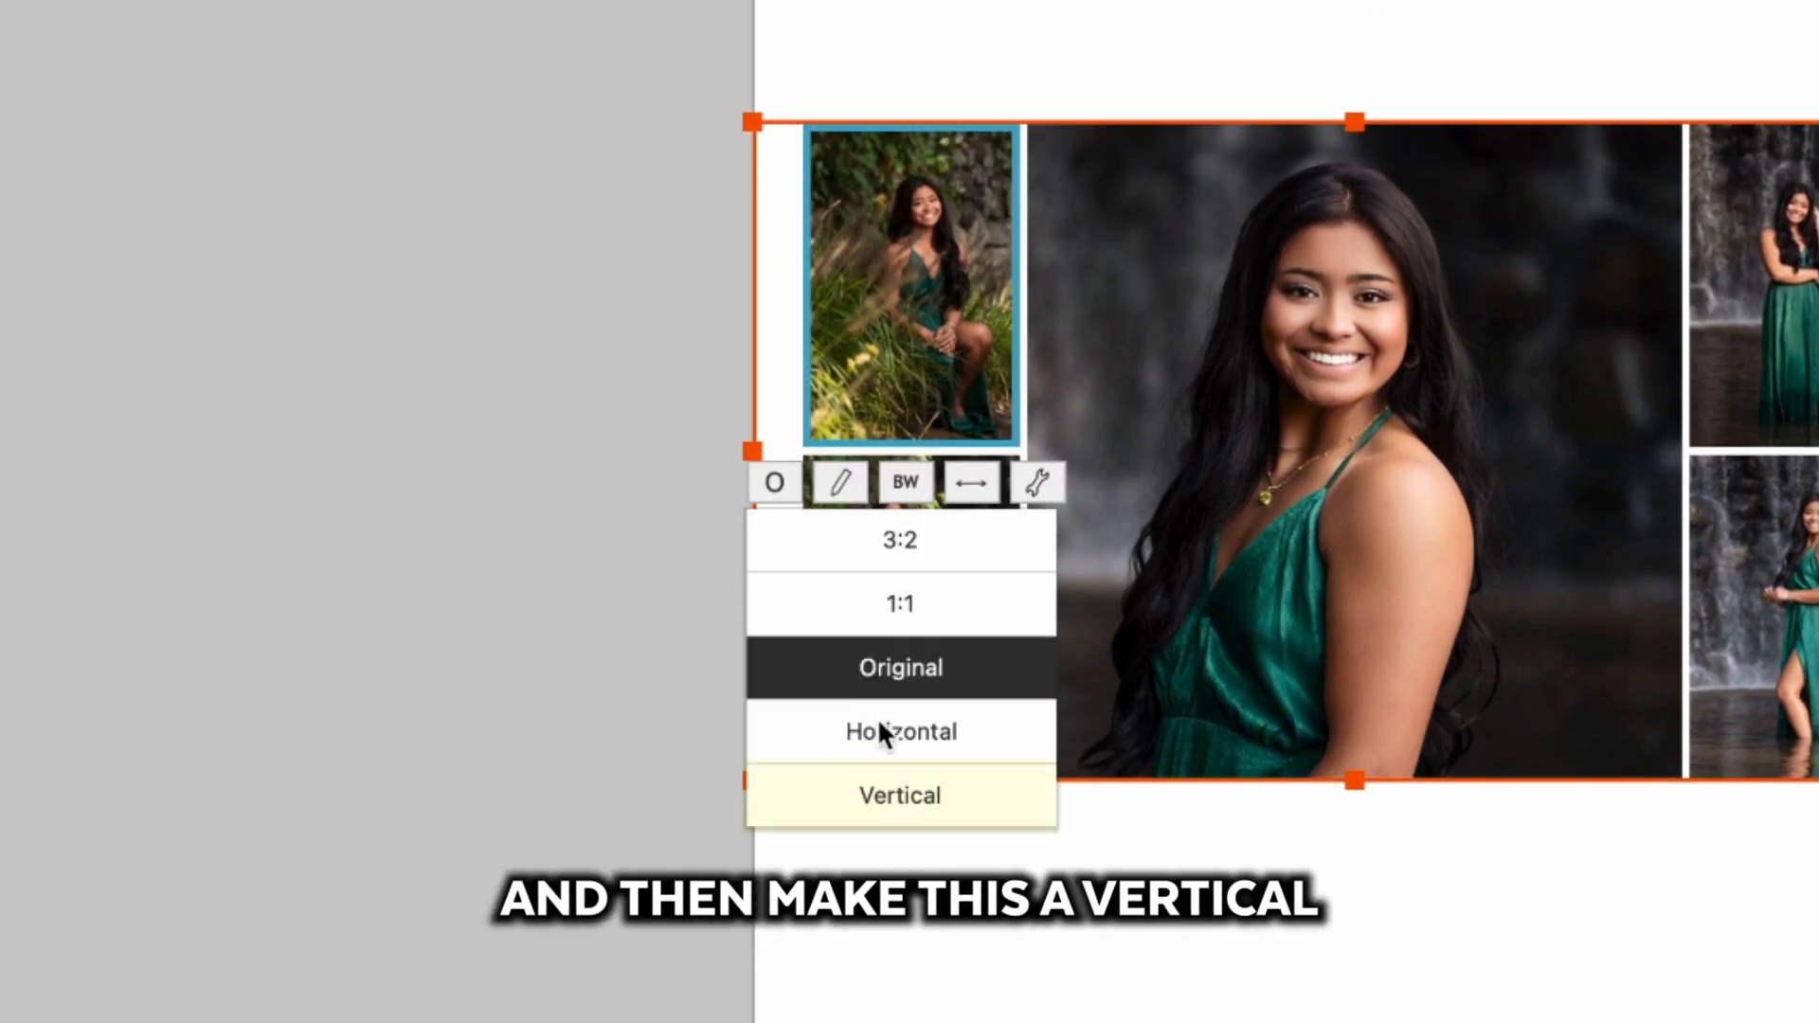
{"action": "left_click", "coordinate": [902, 806]}
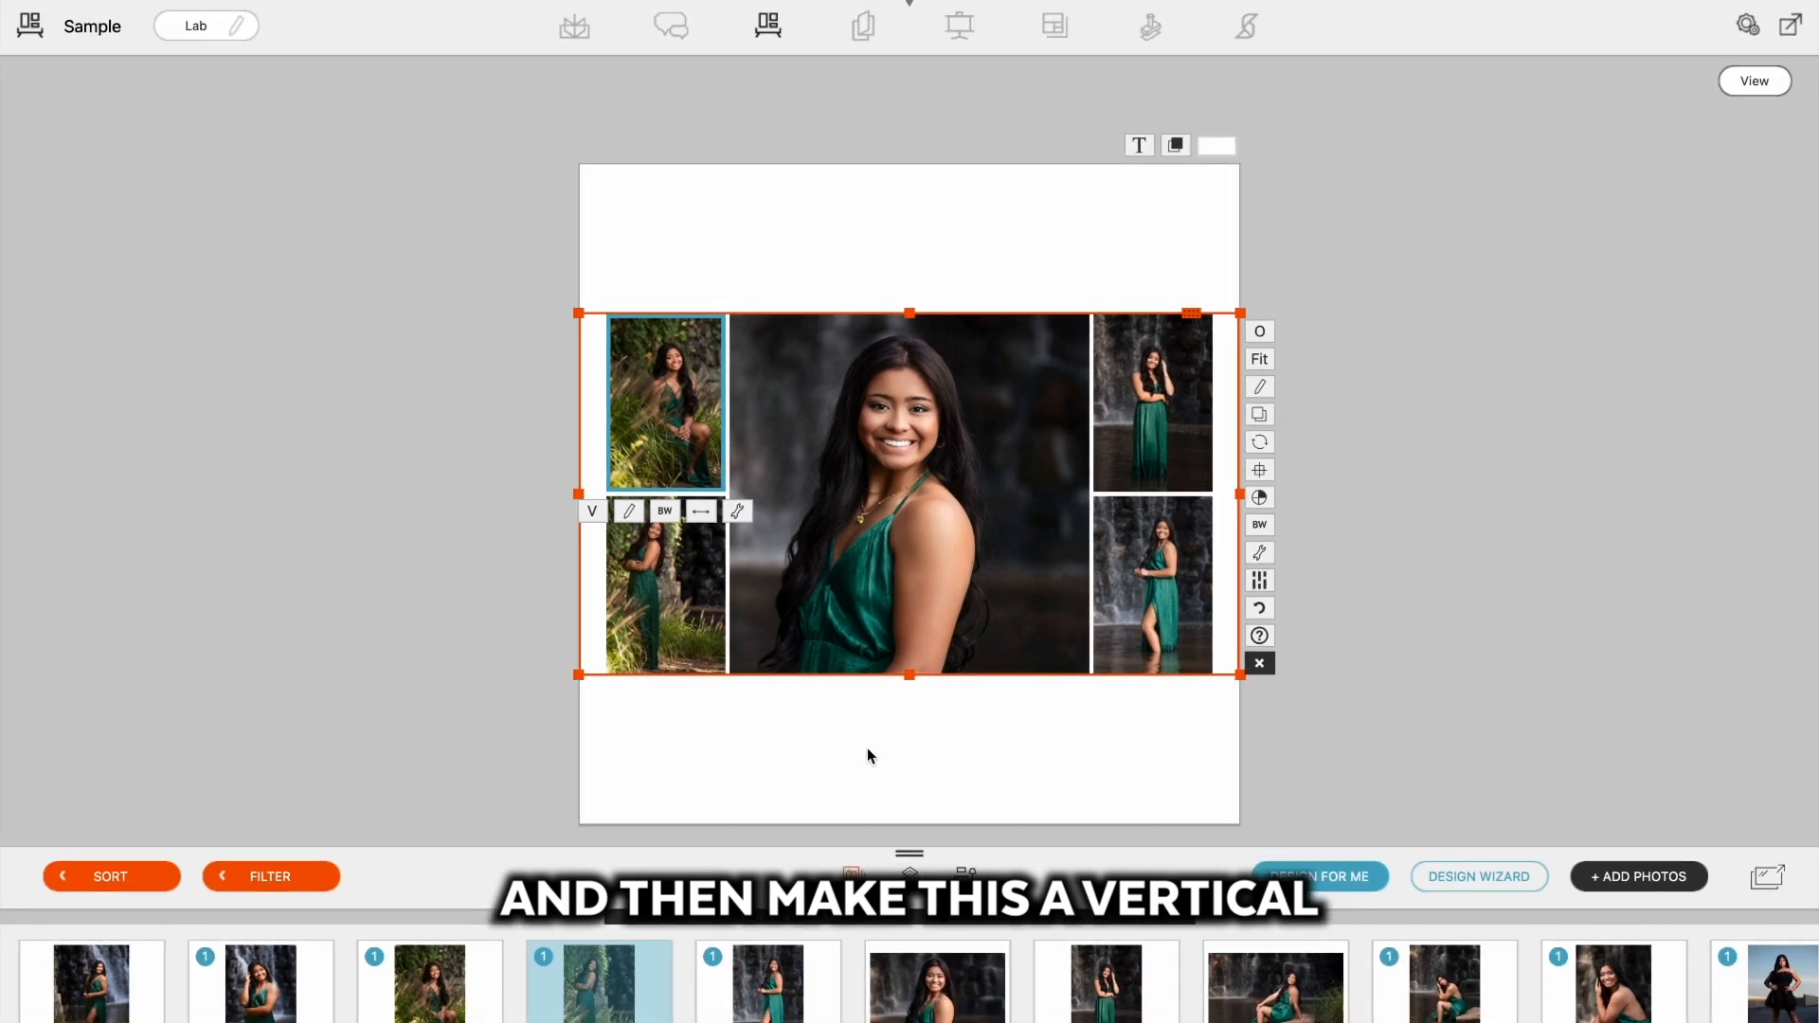
Switch the photo block's layout mode from Fit to Fill.
{"action": "left_click", "coordinate": [1279, 923]}
{"action": "left_click", "coordinate": [970, 595]}
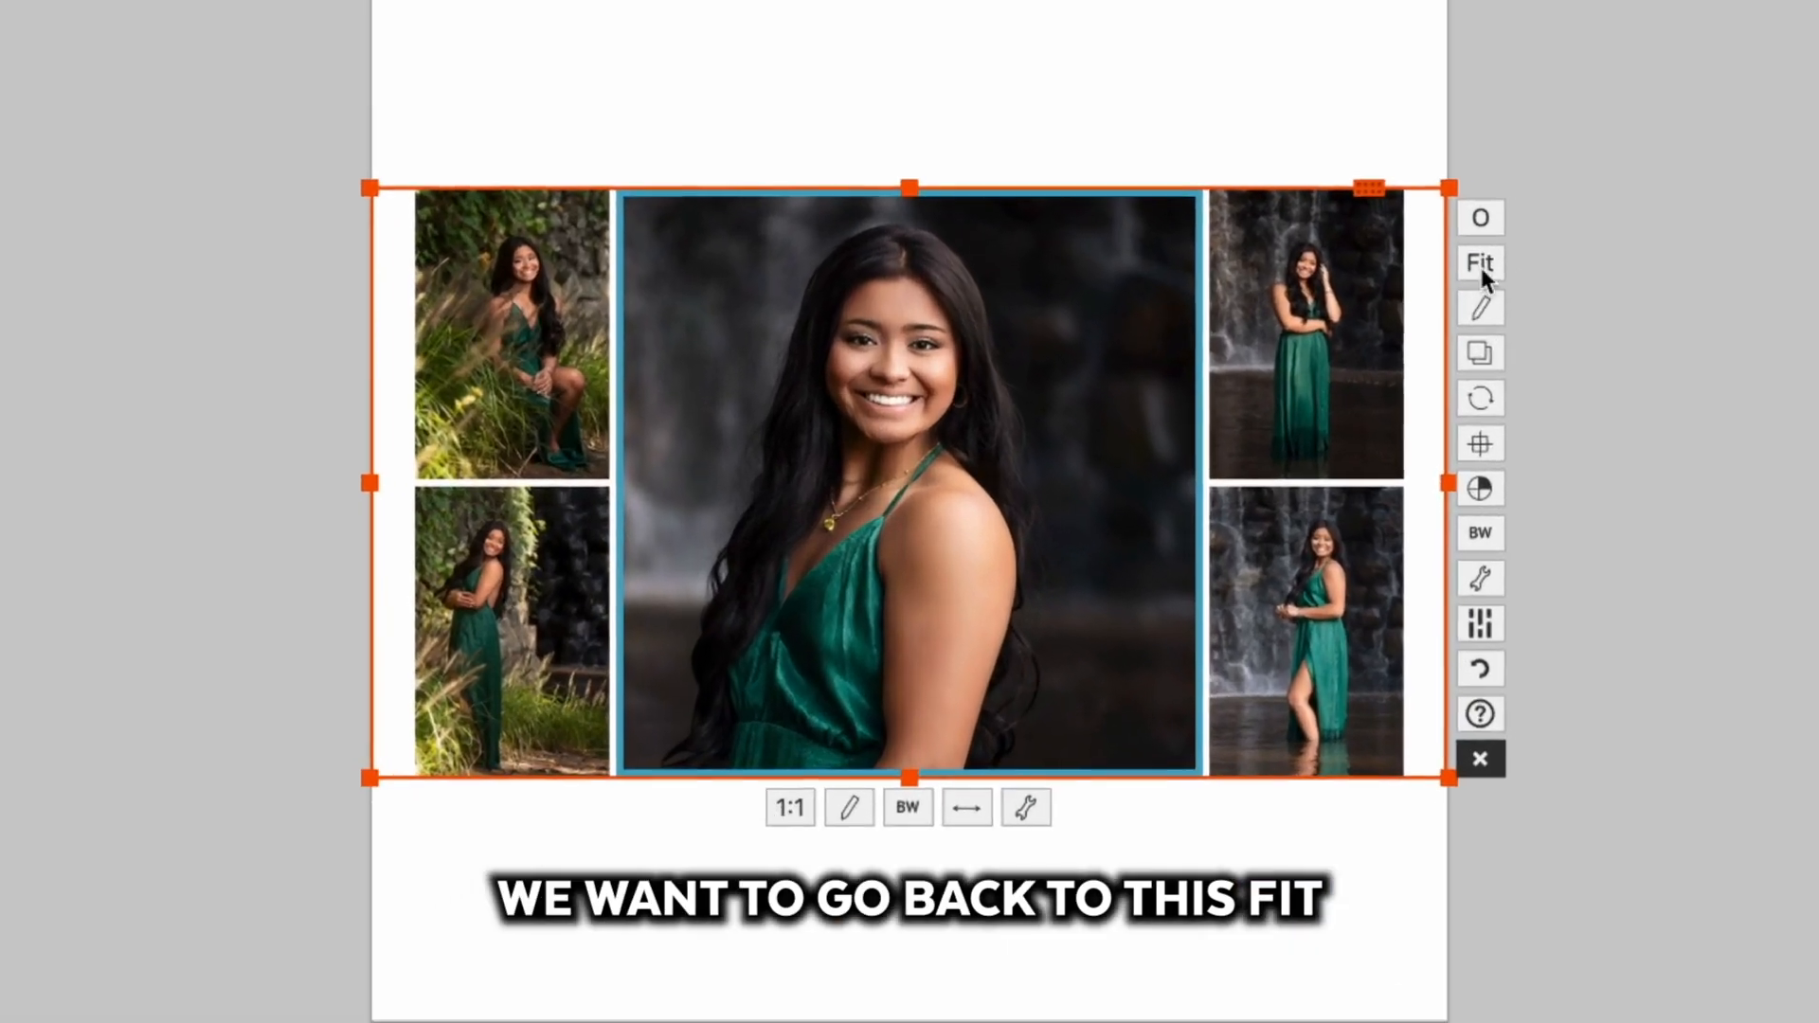
{"action": "left_click", "coordinate": [1352, 321]}
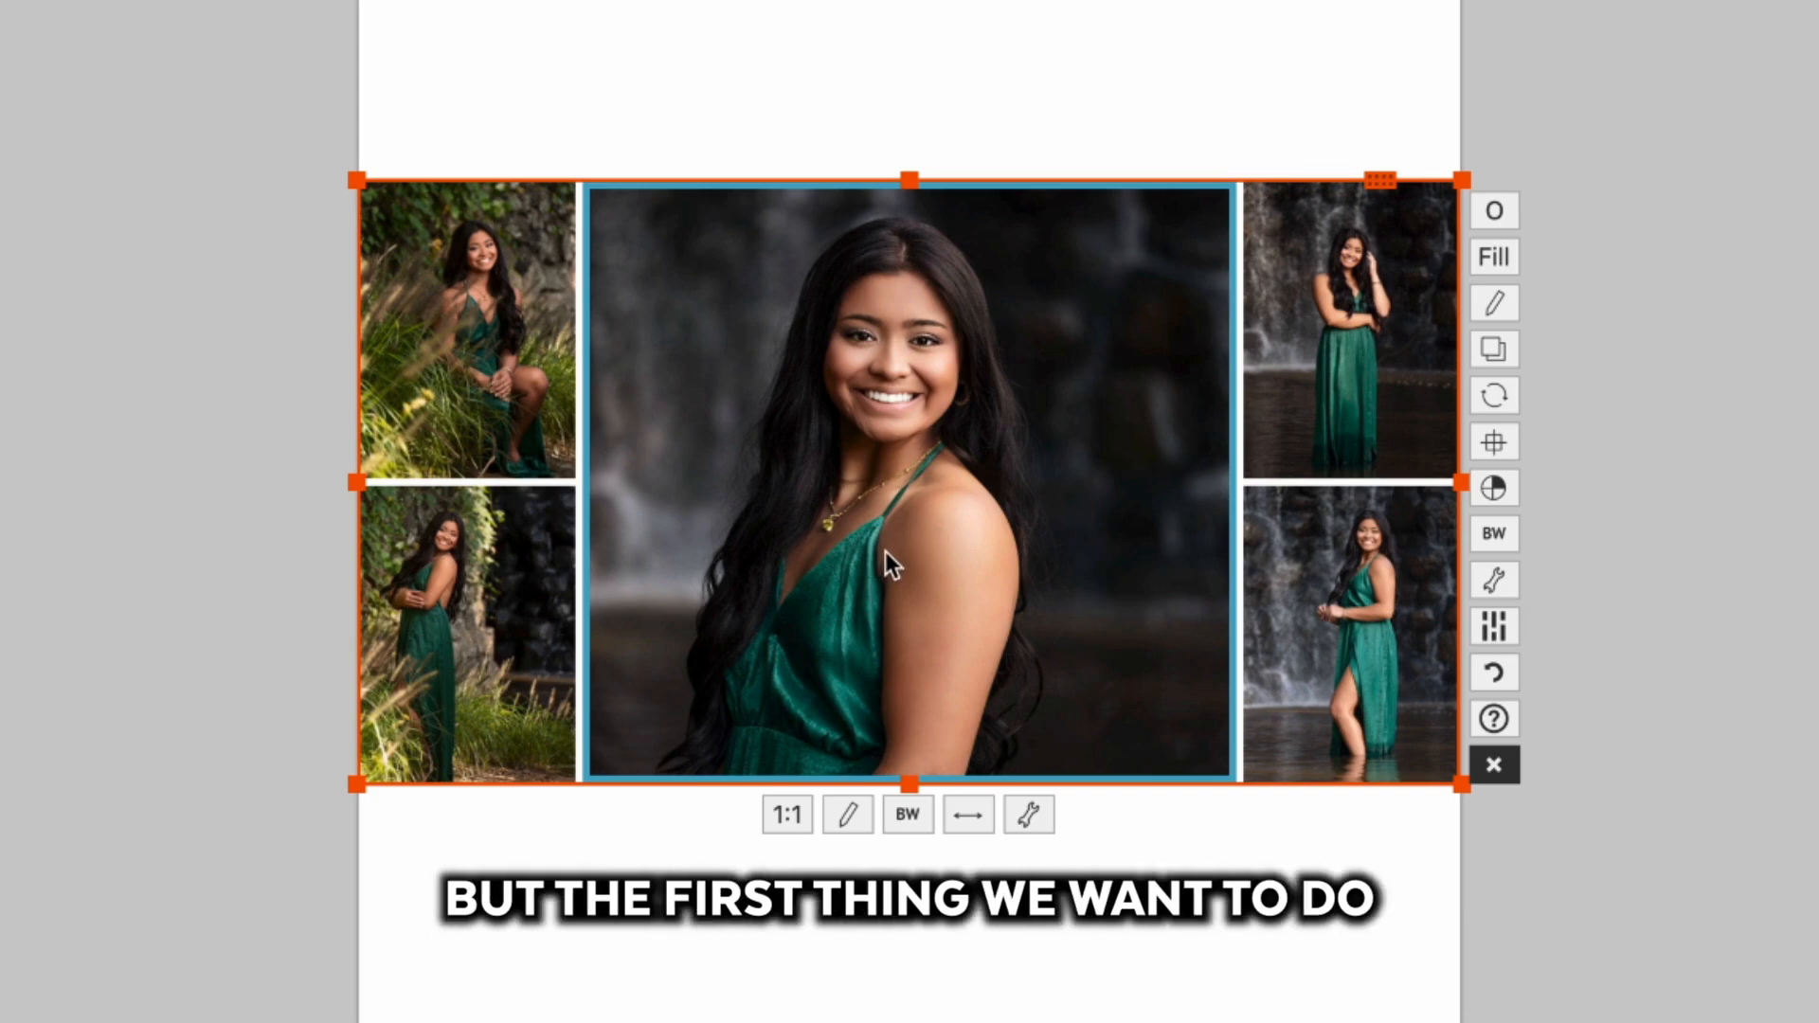
Cycle through the page overlays to the green margin guides and pull the block's side edges in to them.
{"action": "key", "text": "g"}
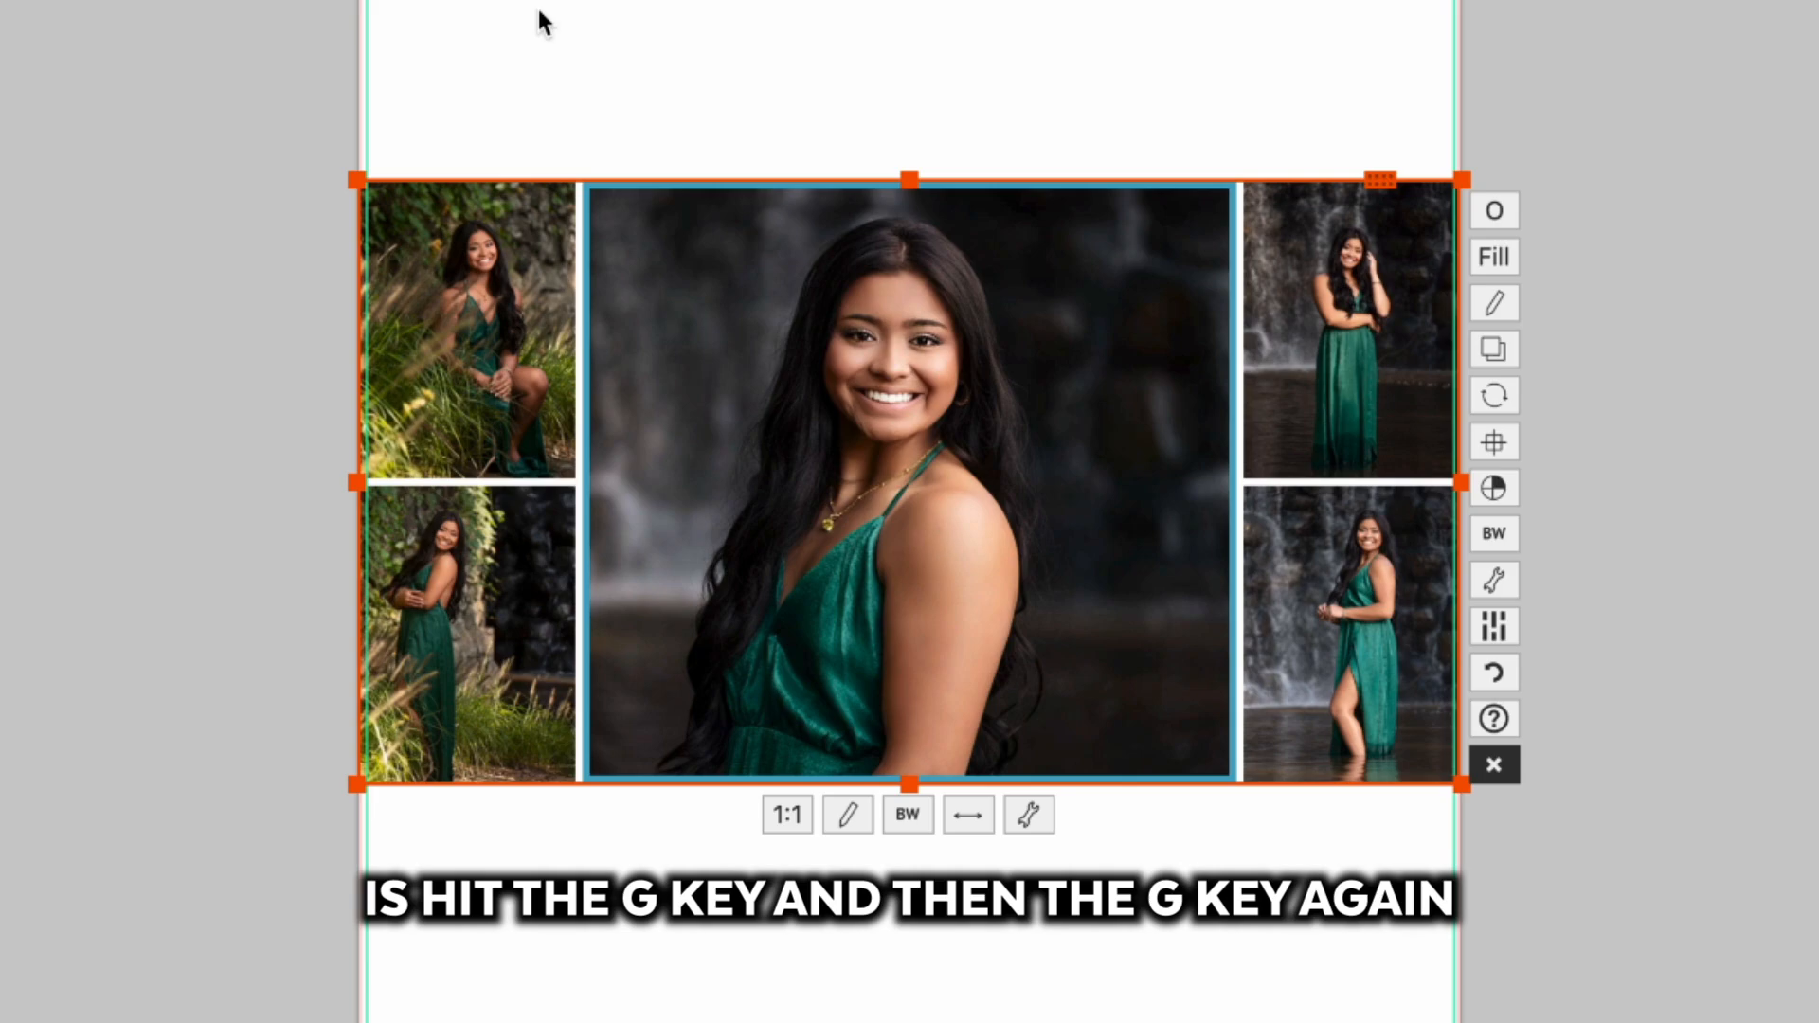
{"action": "key", "text": "g"}
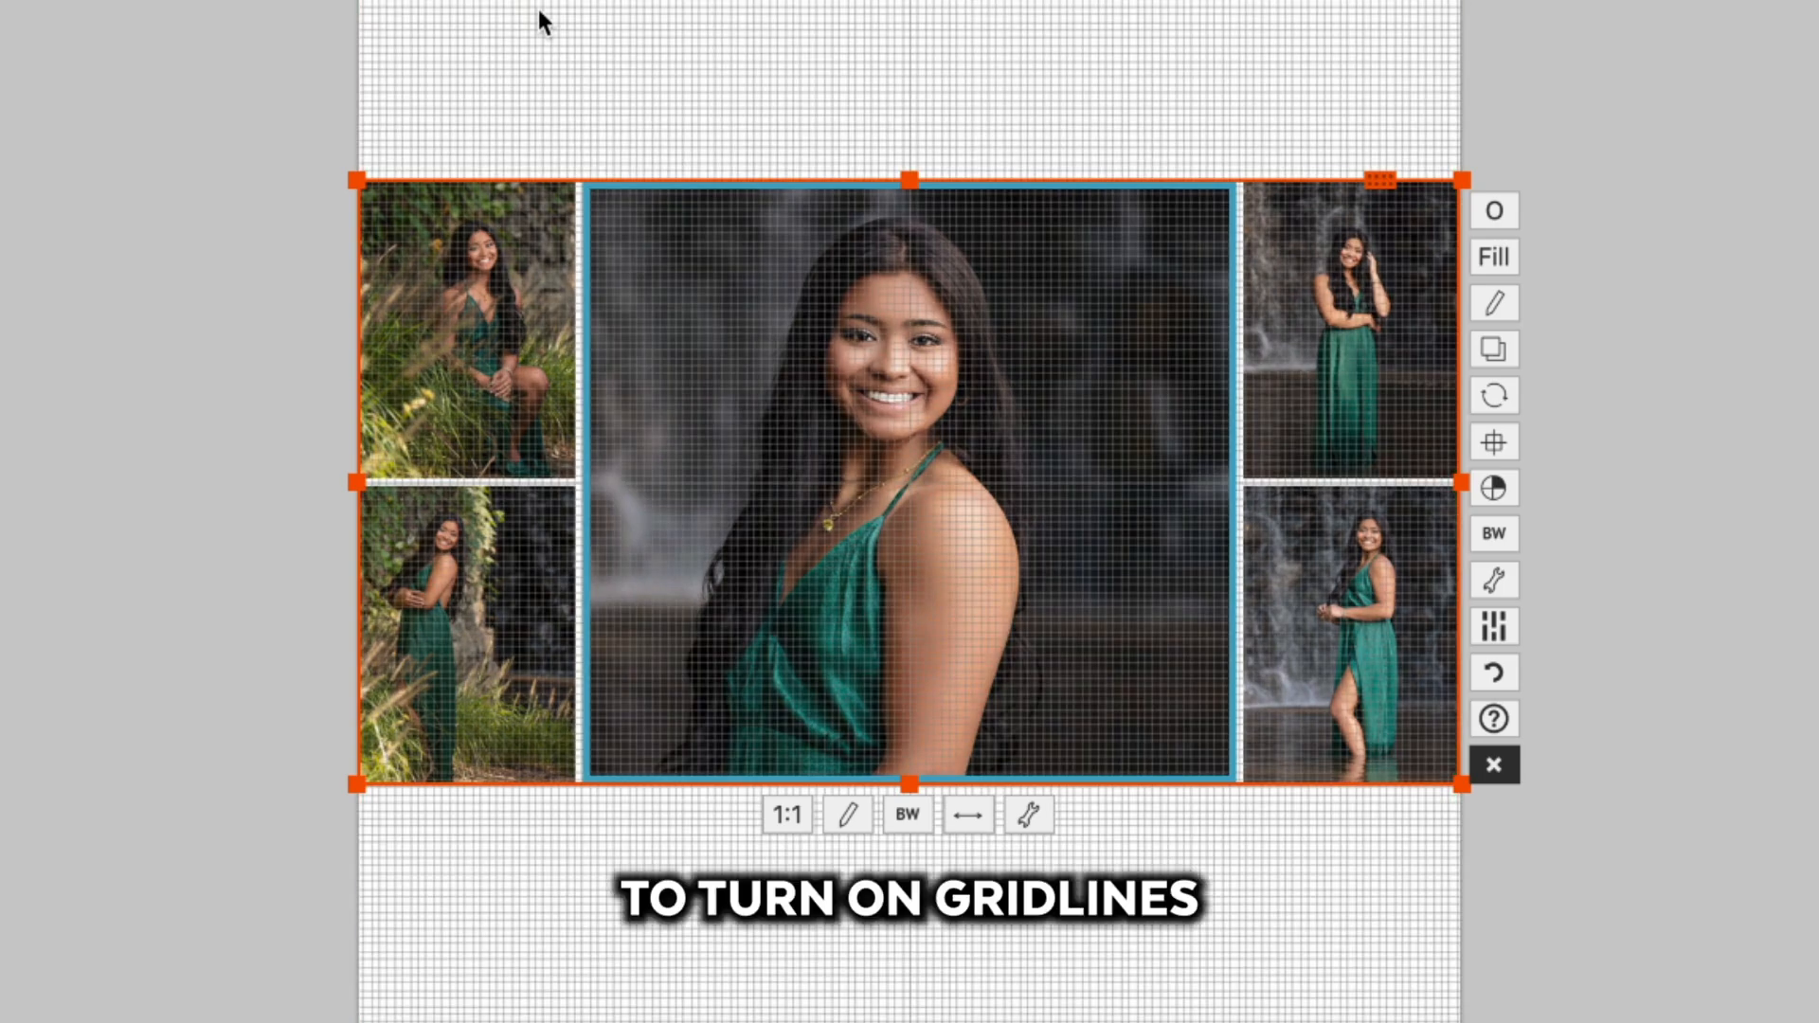
{"action": "key", "text": "g"}
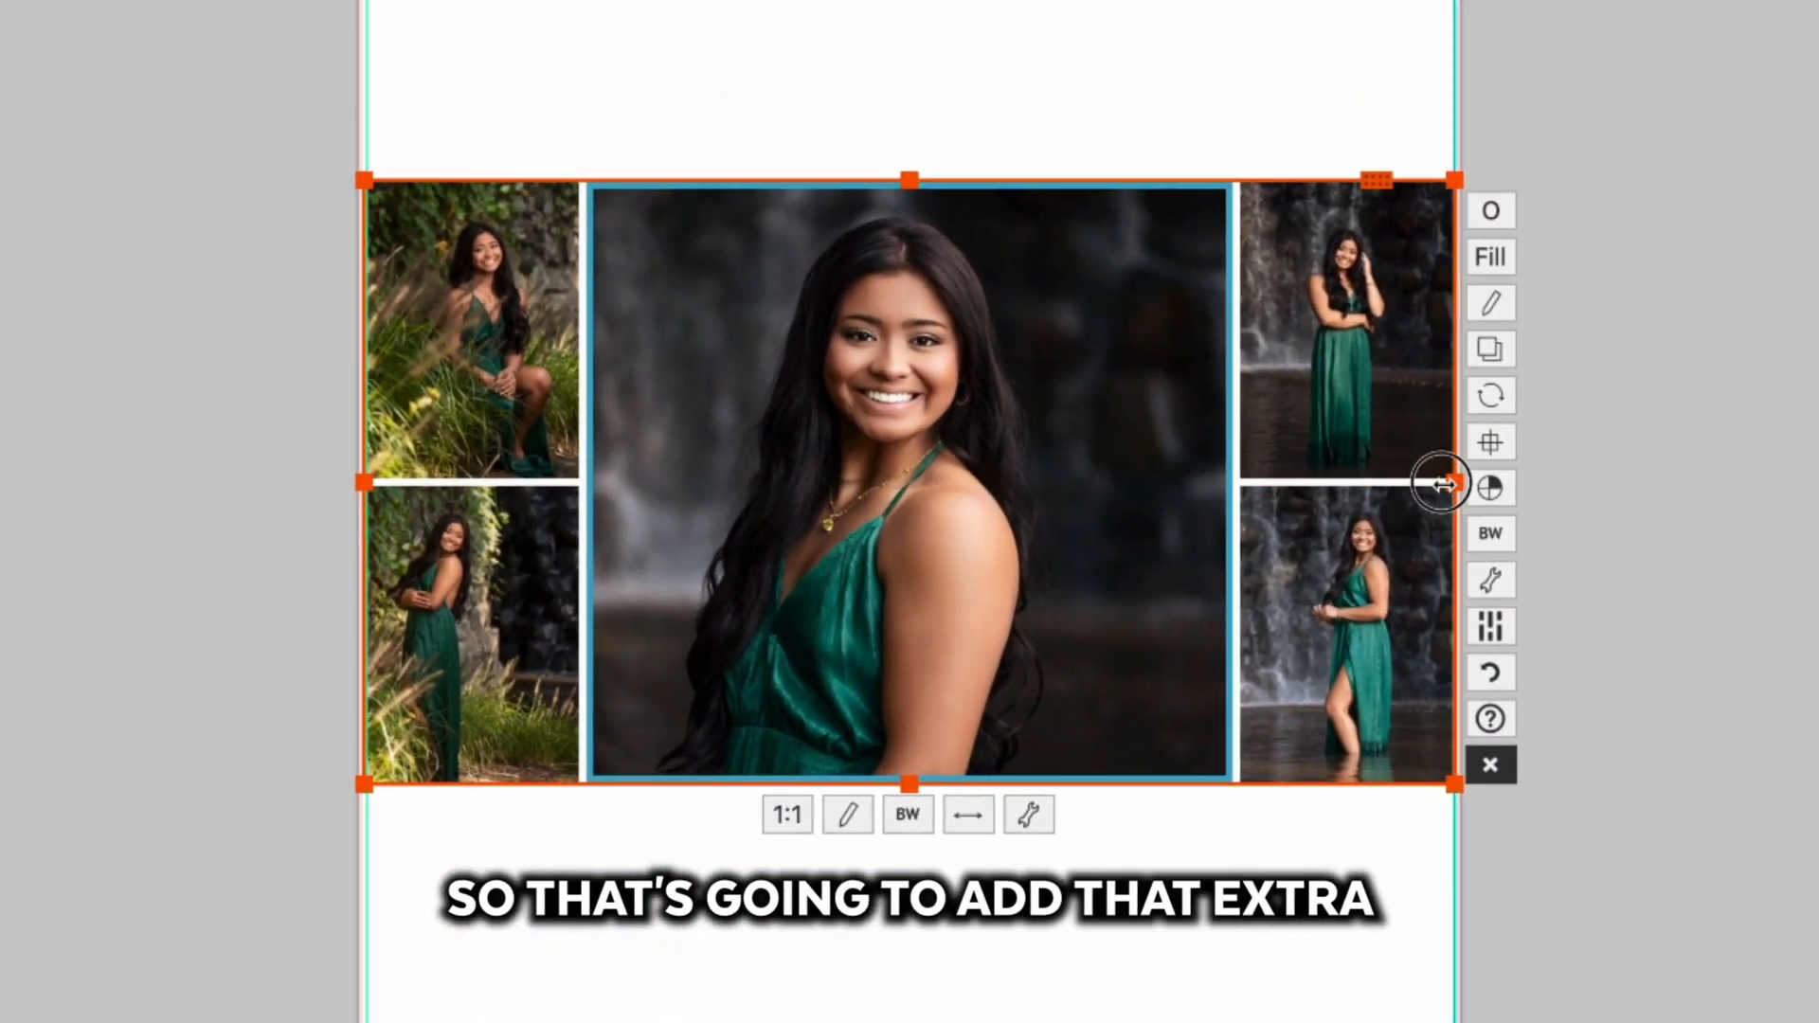
{"action": "left_click", "coordinate": [1652, 342]}
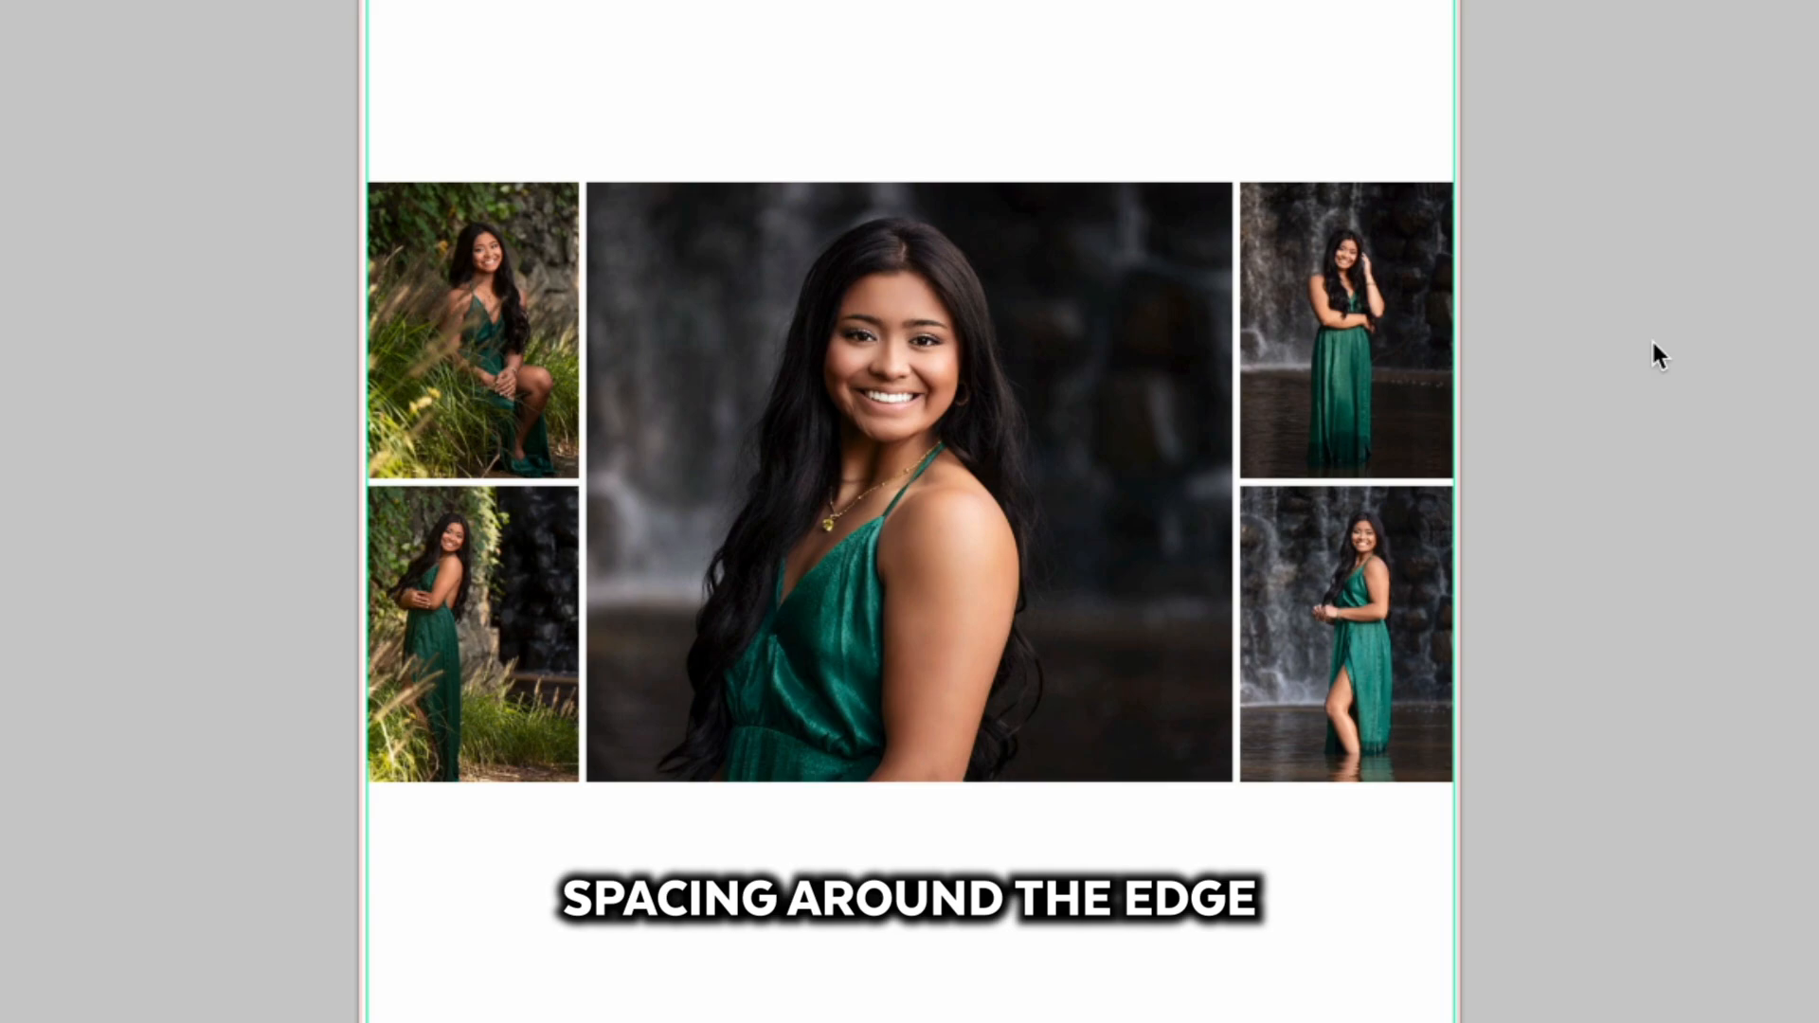
Show the gridlines and pull the block's two side edges in to the next grid line to widen the margins.
{"action": "key", "text": "ctrl+apostrophe"}
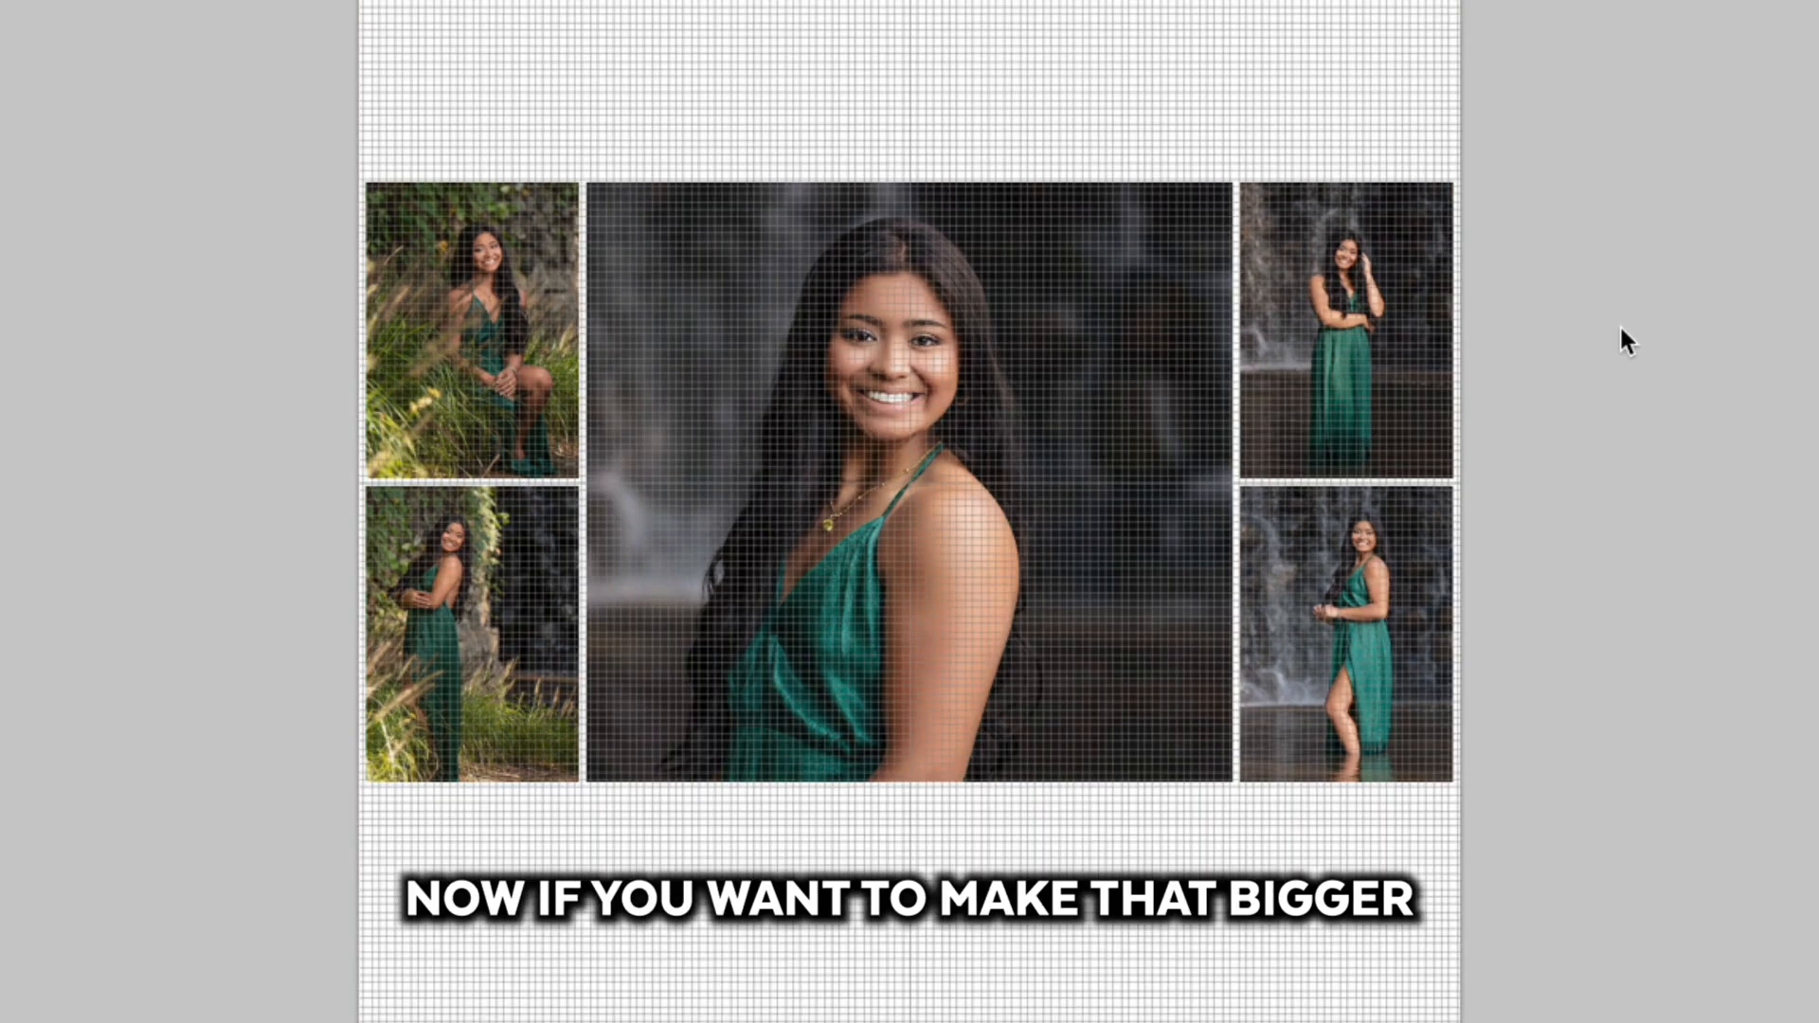
{"action": "left_click", "coordinate": [1395, 374]}
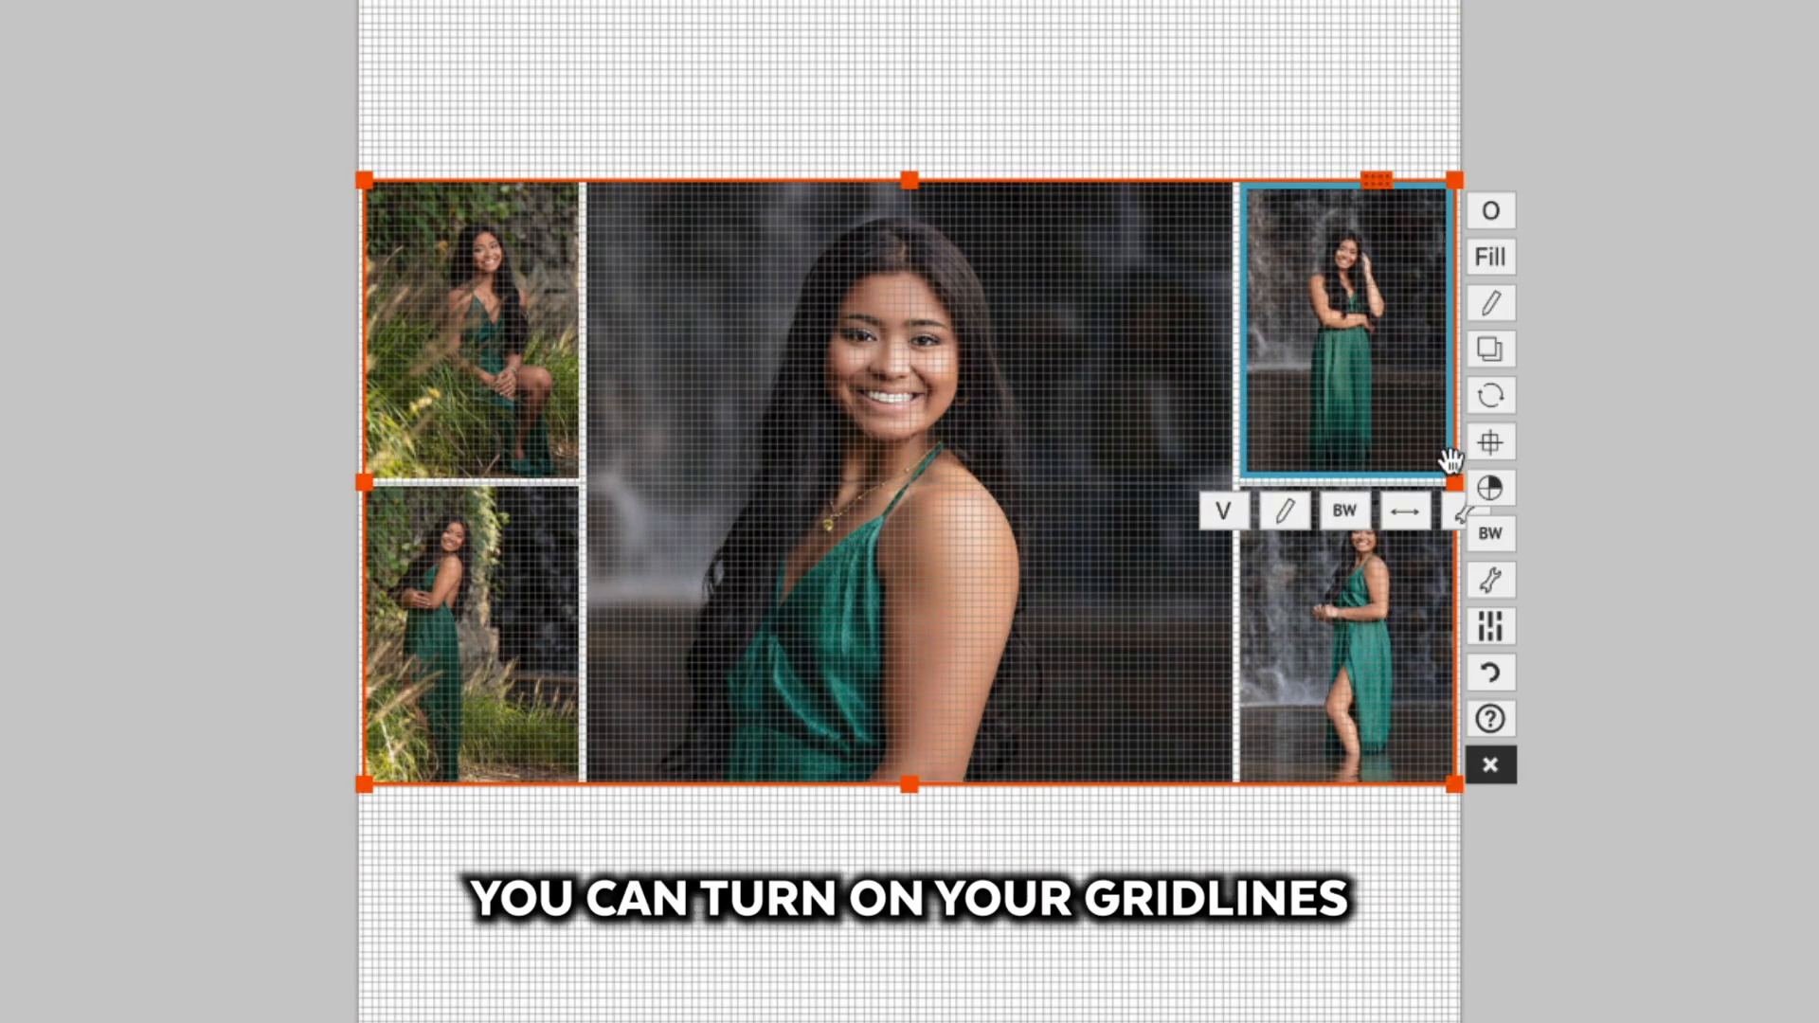
{"action": "left_click_drag", "start_coordinate": [1464, 484], "coordinate": [1456, 485]}
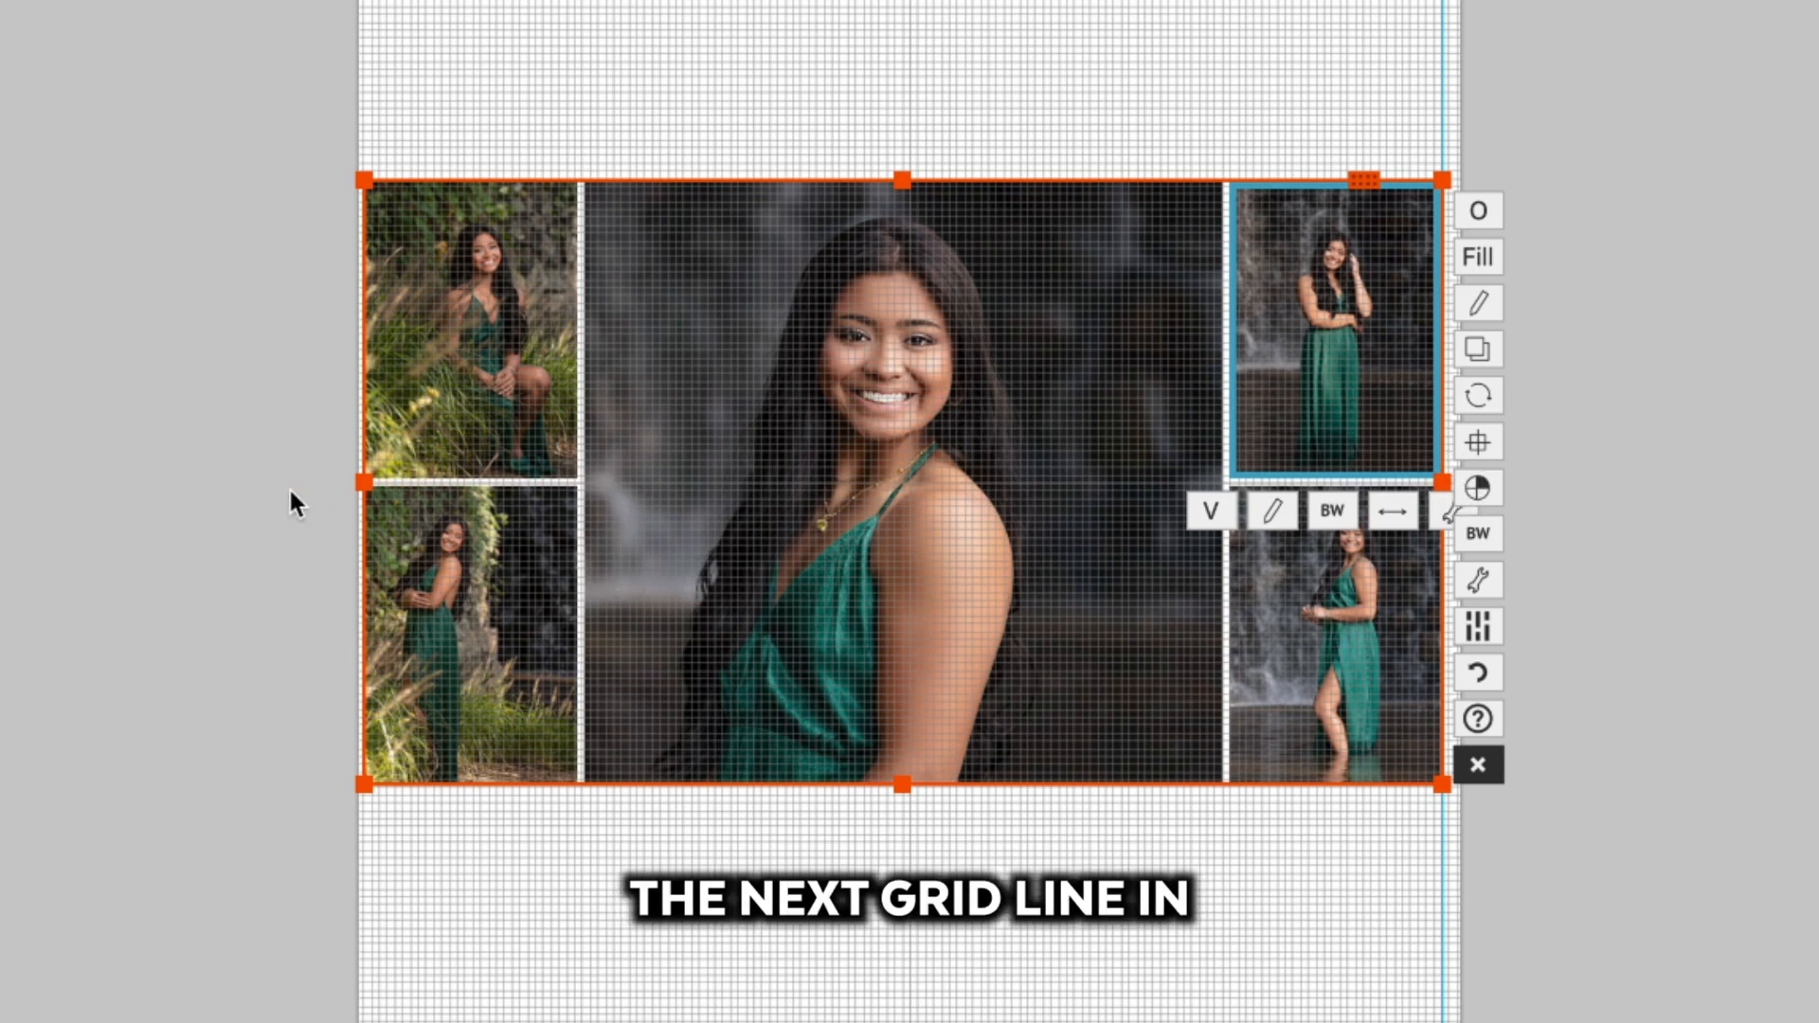
{"action": "left_click_drag", "start_coordinate": [364, 482], "coordinate": [358, 486]}
{"action": "left_click", "coordinate": [249, 399]}
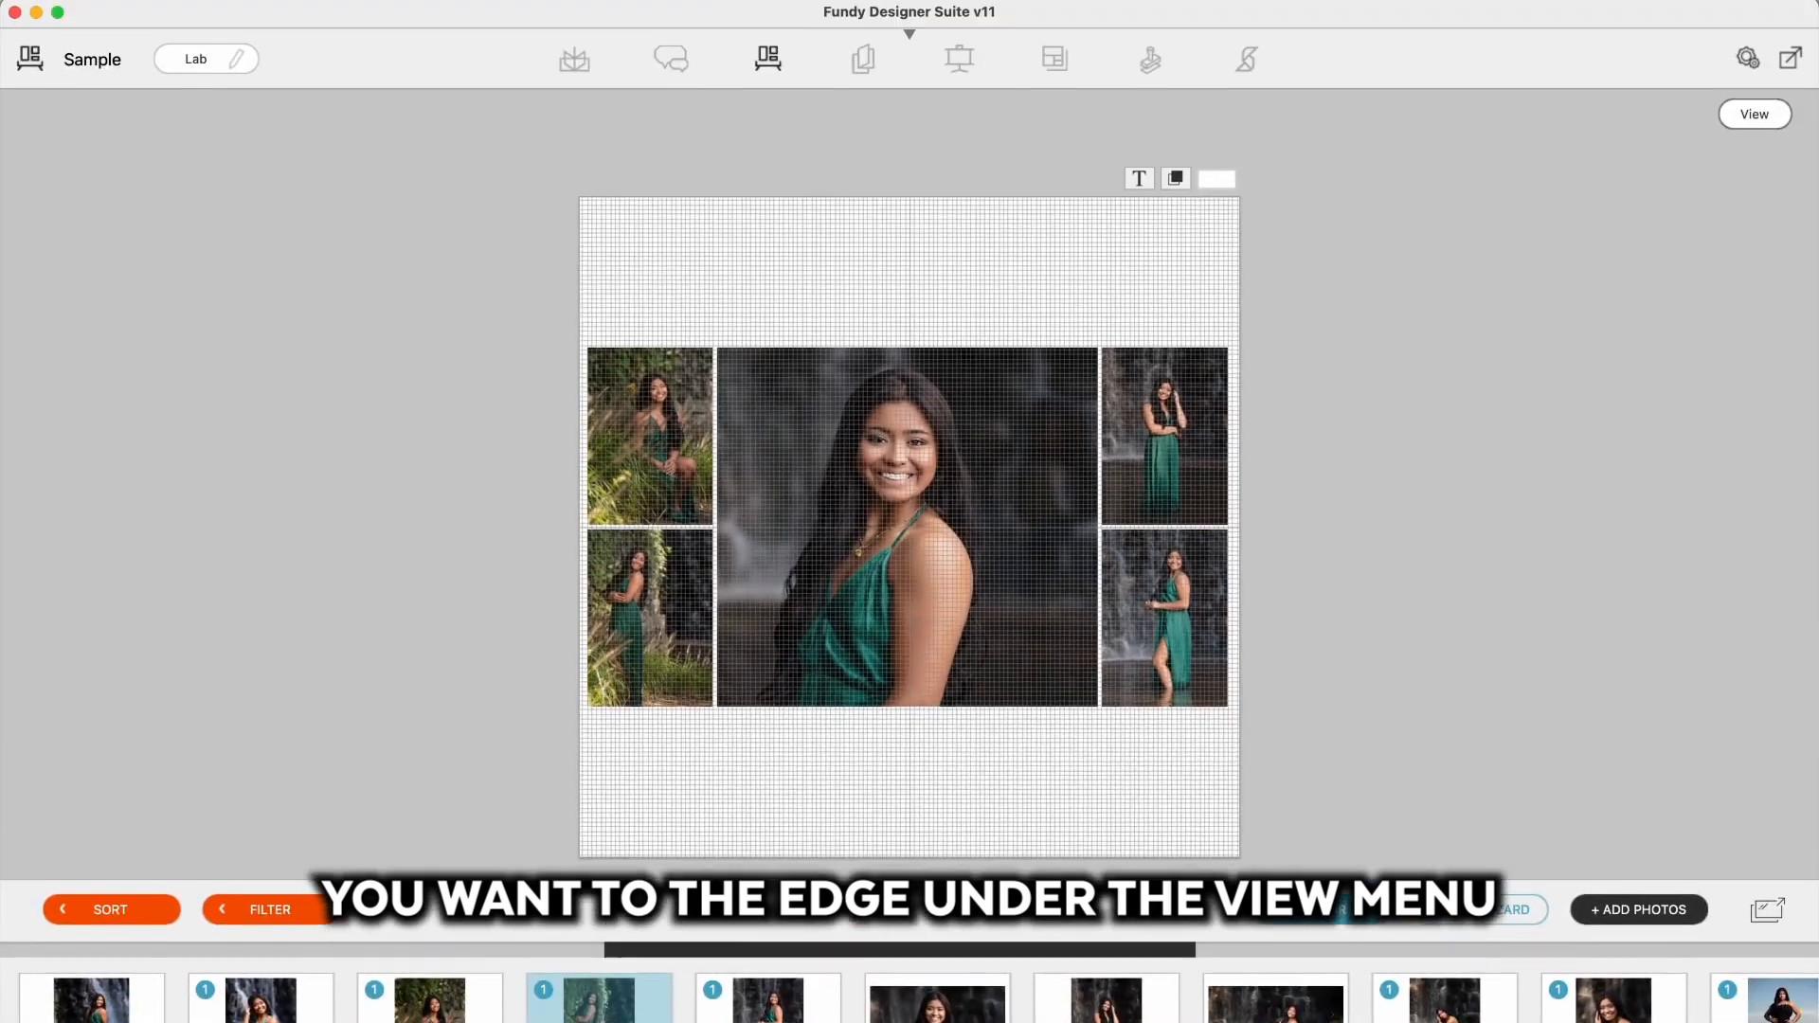
{"action": "left_click", "coordinate": [439, 13]}
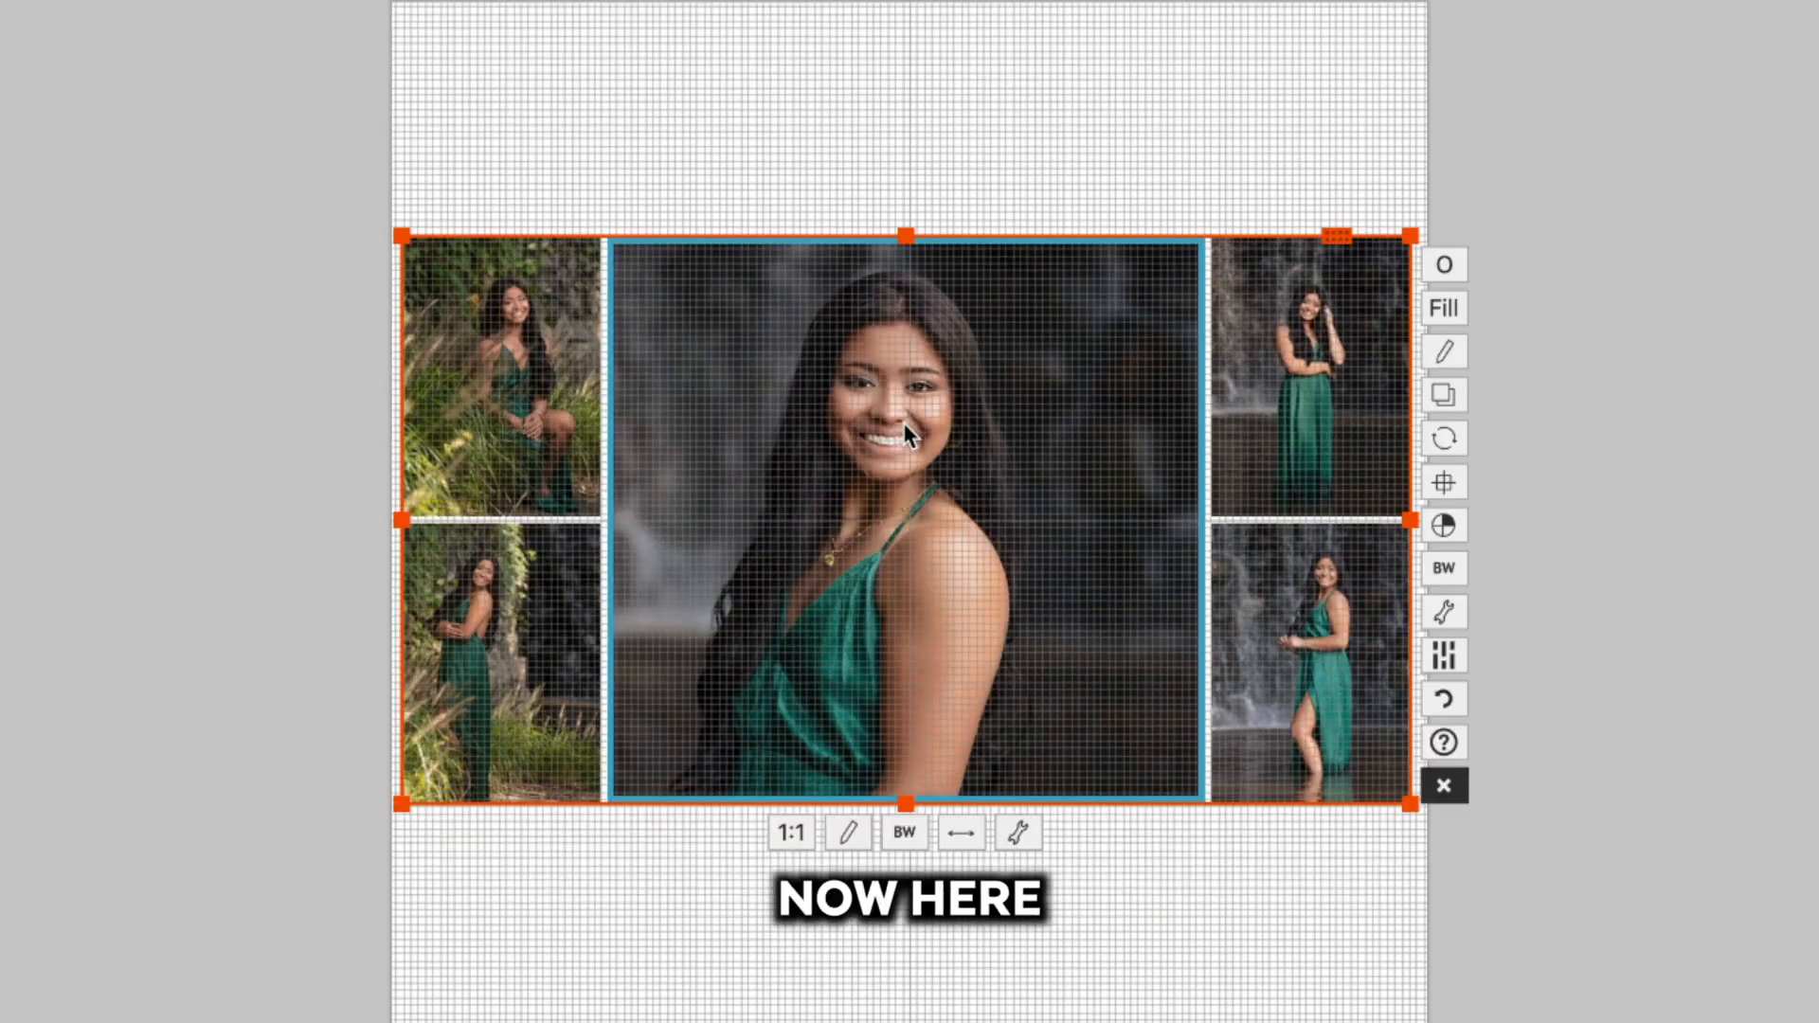
Extend the block's top and bottom edges slightly outward along the grid and center the block on the page.
{"action": "left_click_drag", "start_coordinate": [912, 234], "coordinate": [909, 210]}
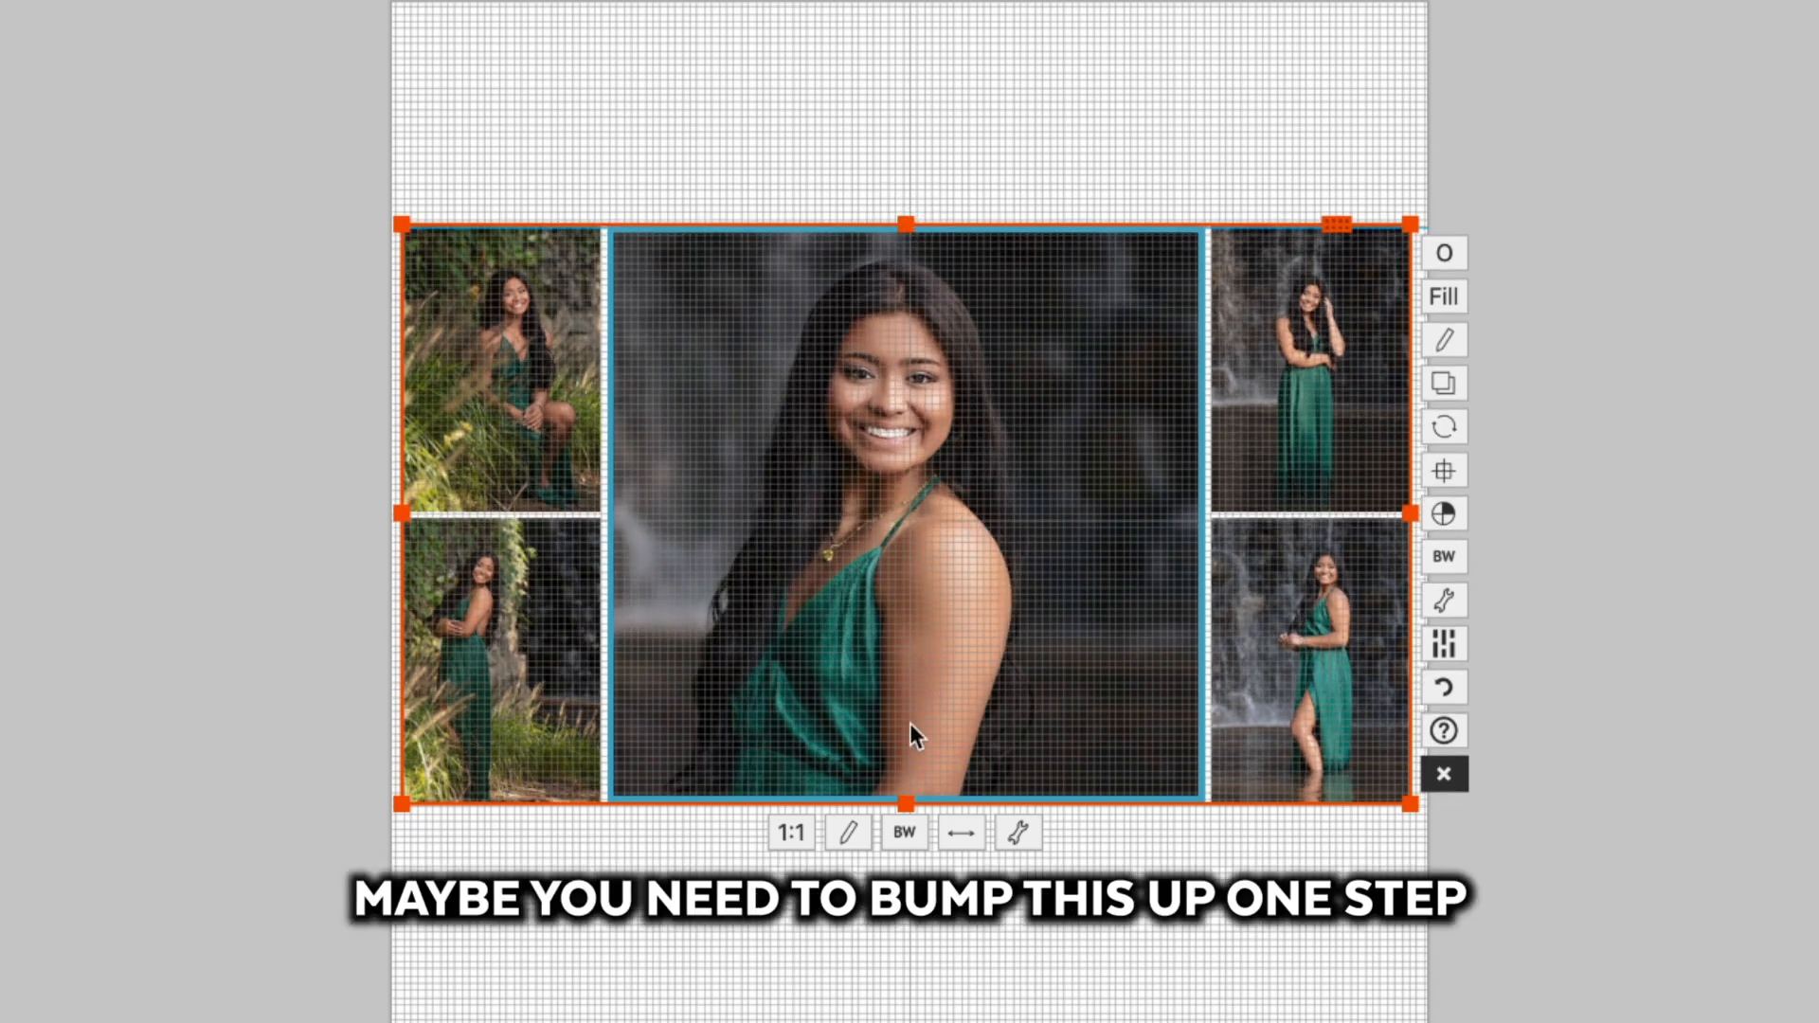
{"action": "left_click_drag", "start_coordinate": [905, 805], "coordinate": [904, 810]}
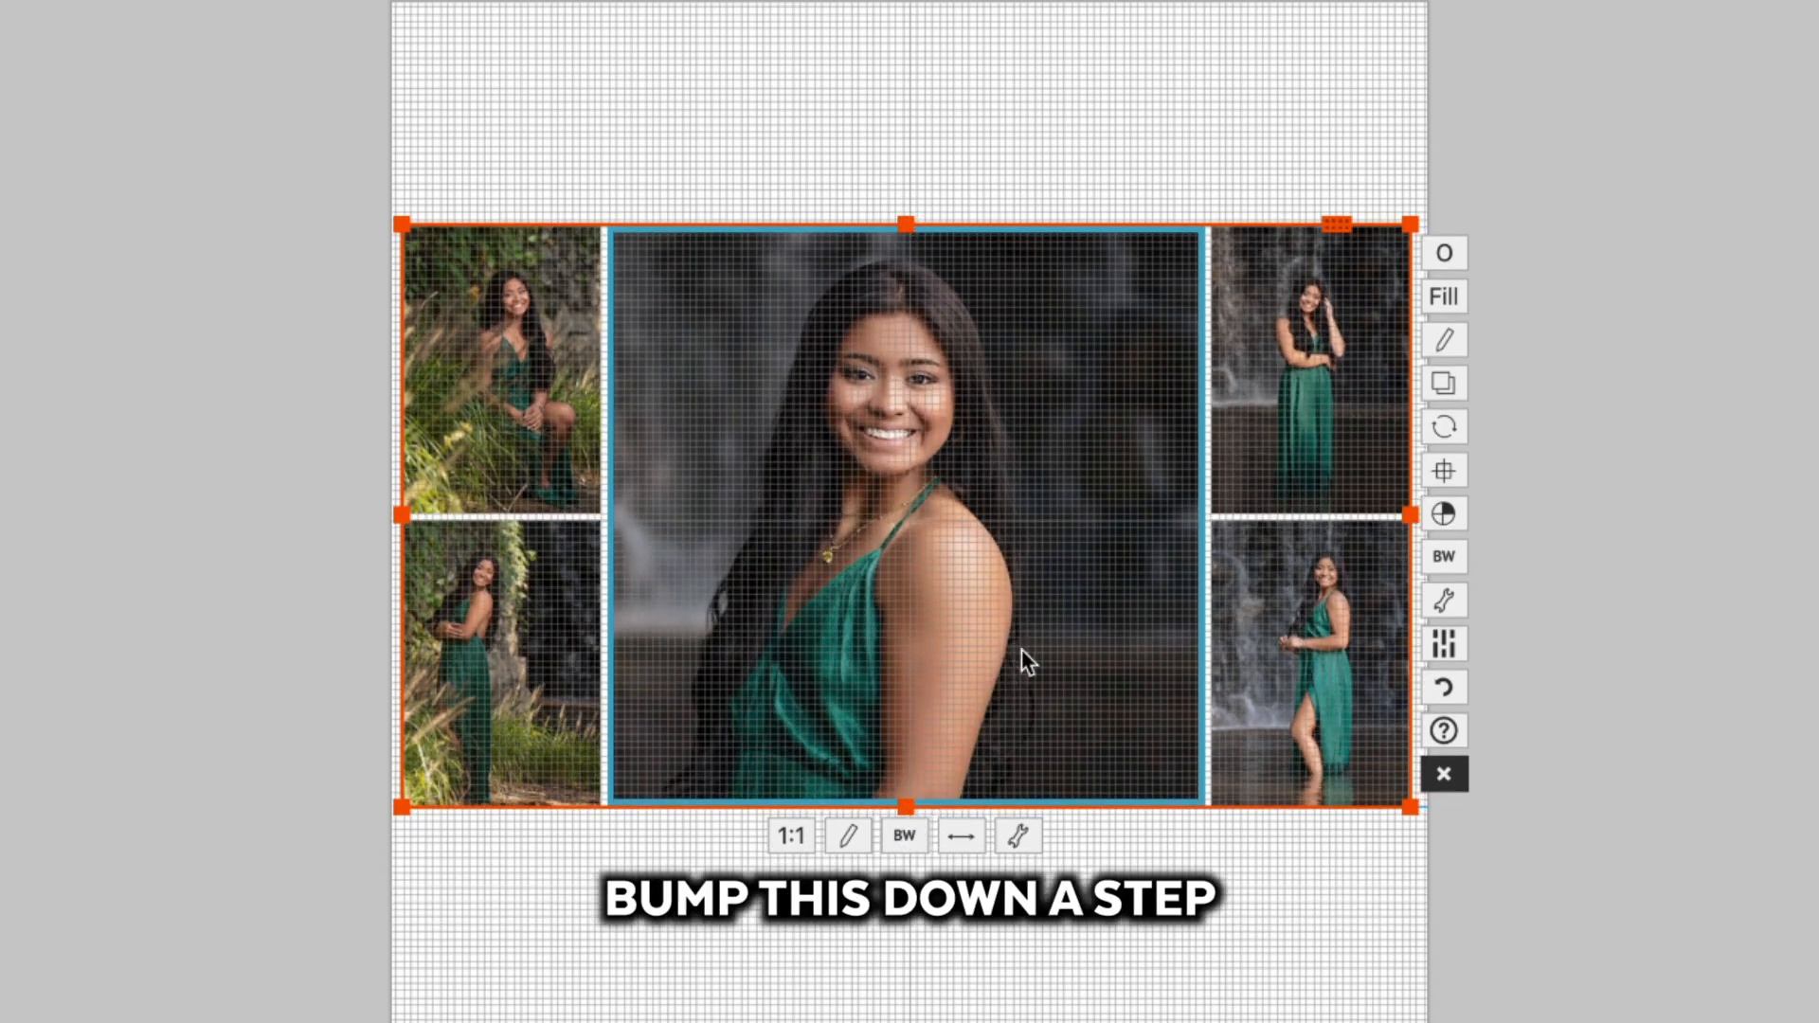
{"action": "left_click", "coordinate": [1444, 472]}
{"action": "left_click", "coordinate": [1075, 468]}
{"action": "left_click", "coordinate": [1686, 472]}
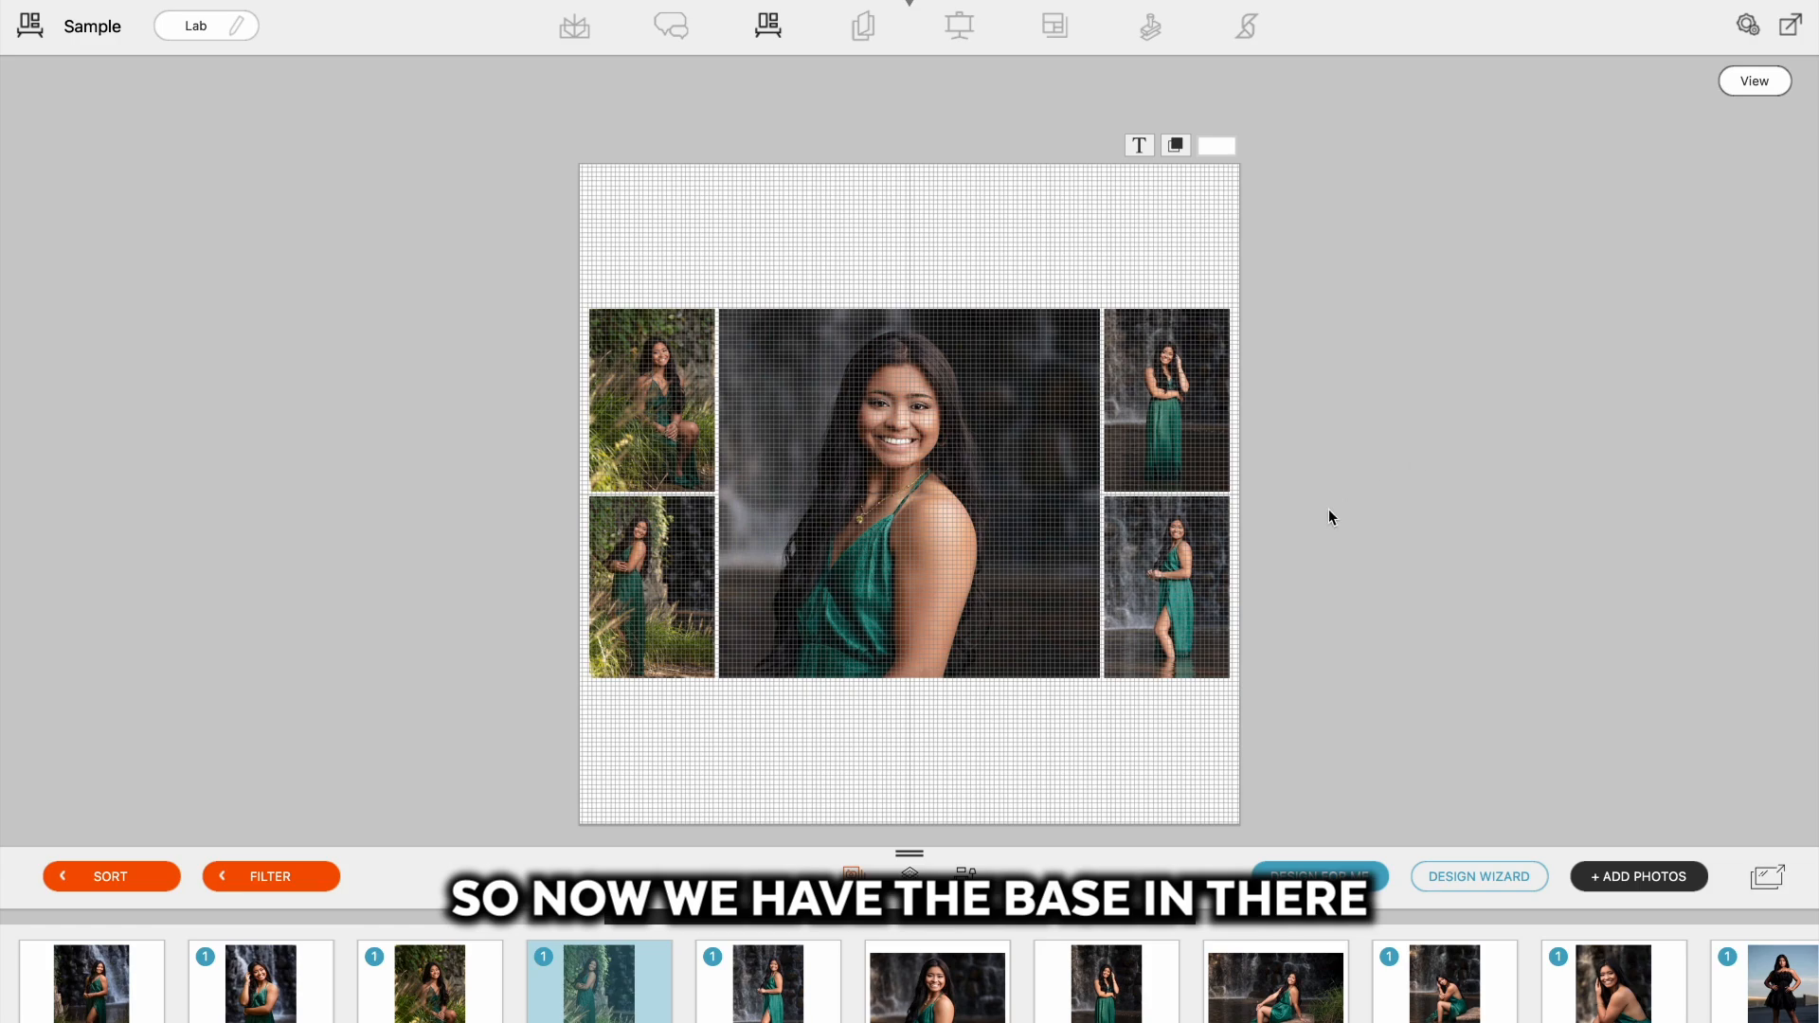
Add the two black-dress railing photos and the flowing red-dress sunset photo as a new block below the main portrait.
{"action": "scroll", "coordinate": [881, 994], "scroll_direction": "right", "scroll_amount": 5}
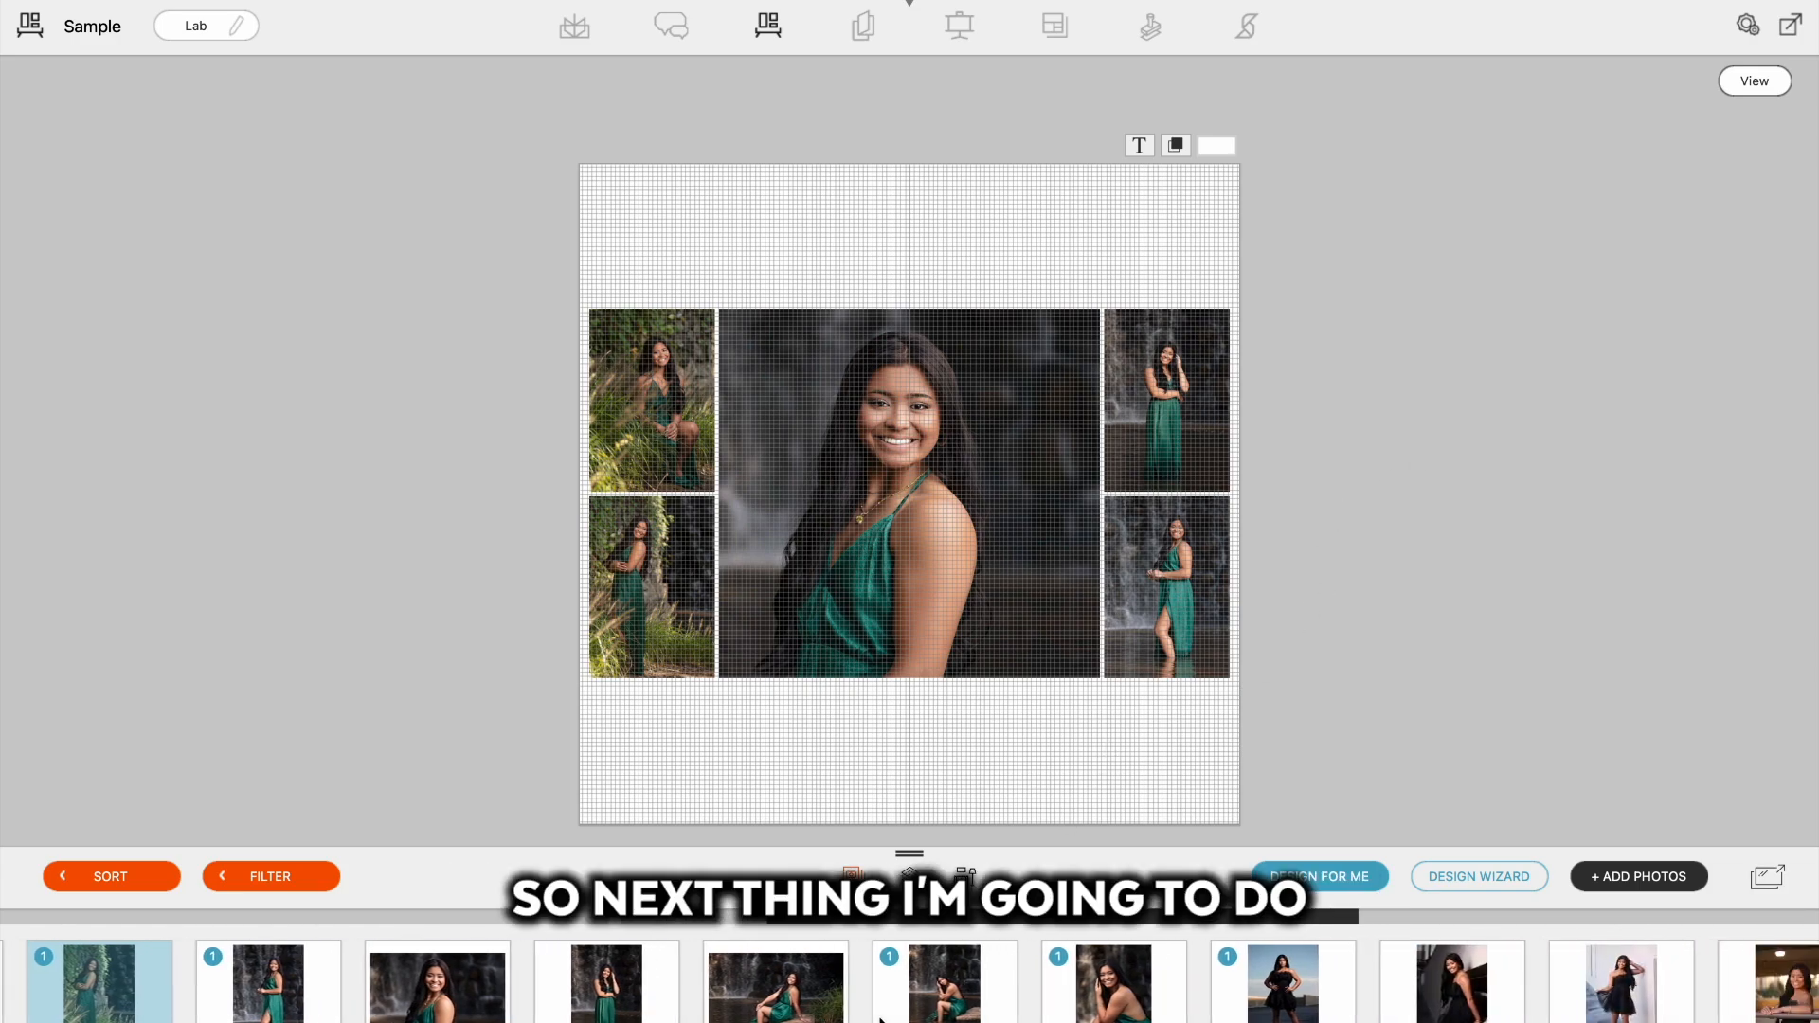
{"action": "scroll", "coordinate": [881, 995], "scroll_direction": "right", "scroll_amount": 8}
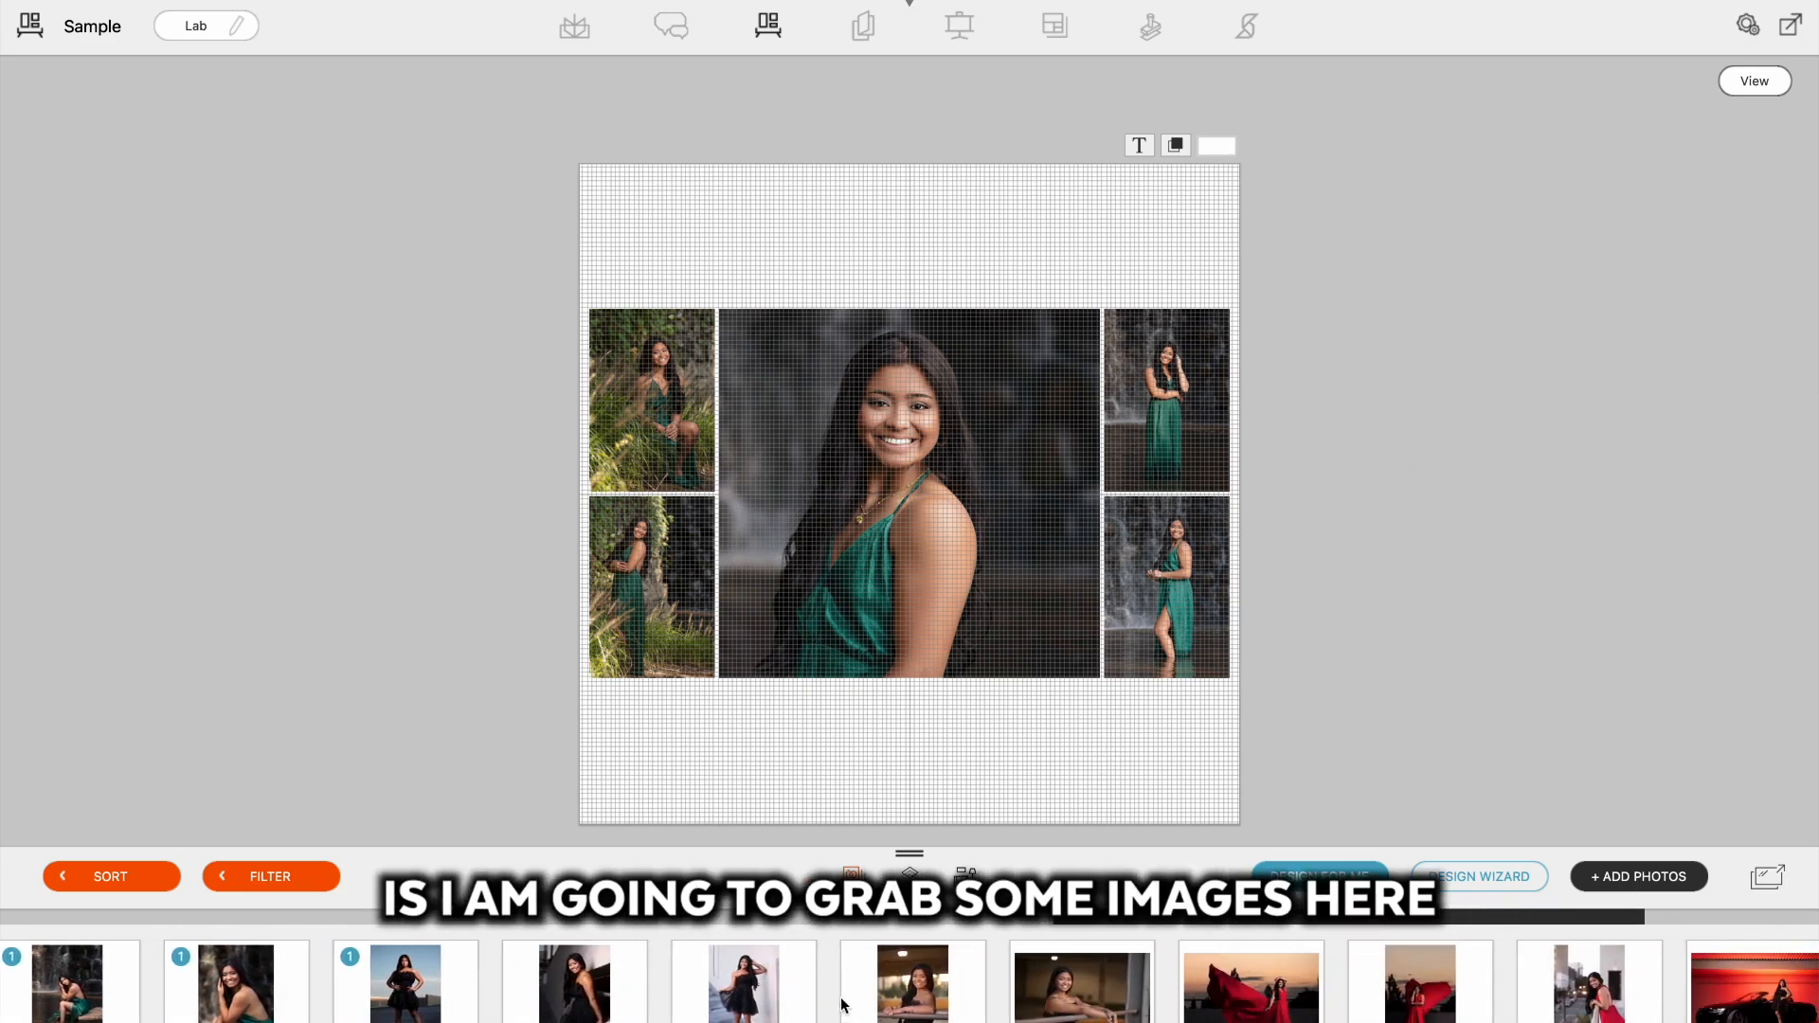
{"action": "left_click", "coordinate": [901, 995]}
{"action": "left_click", "coordinate": [1216, 1017], "text": "shift"}
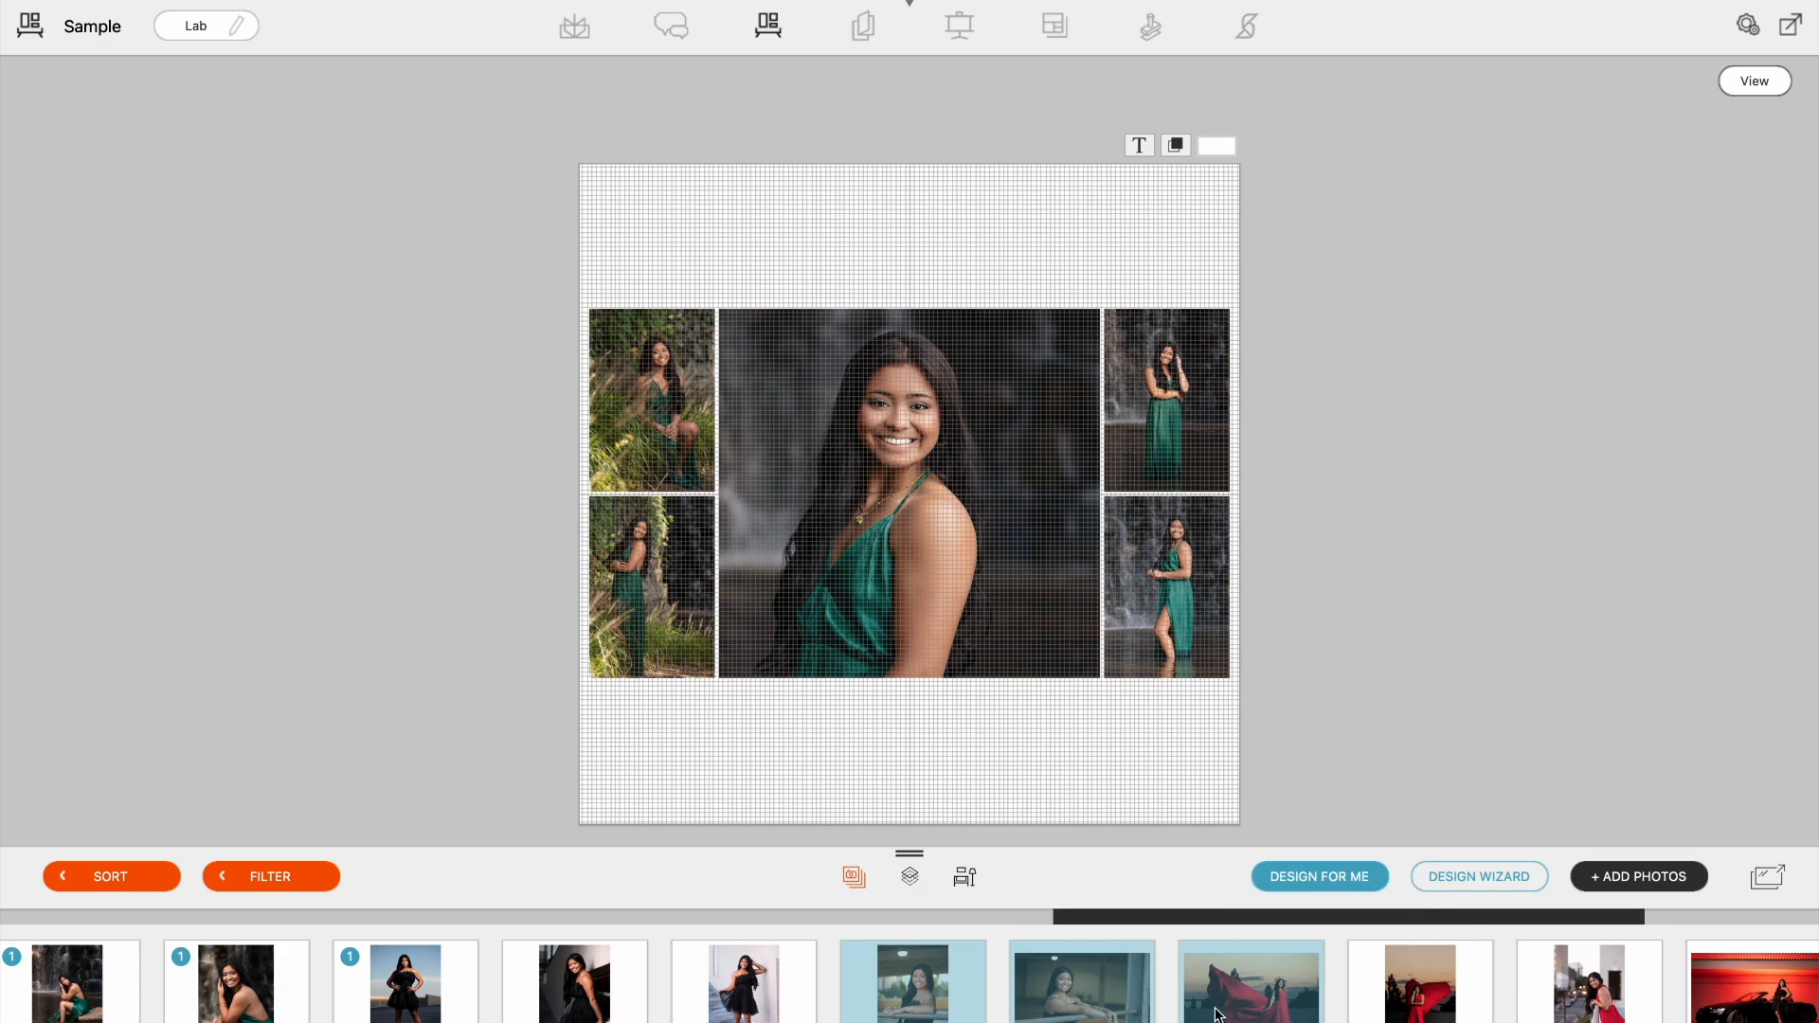
{"action": "left_click_drag", "start_coordinate": [1102, 995], "coordinate": [974, 745]}
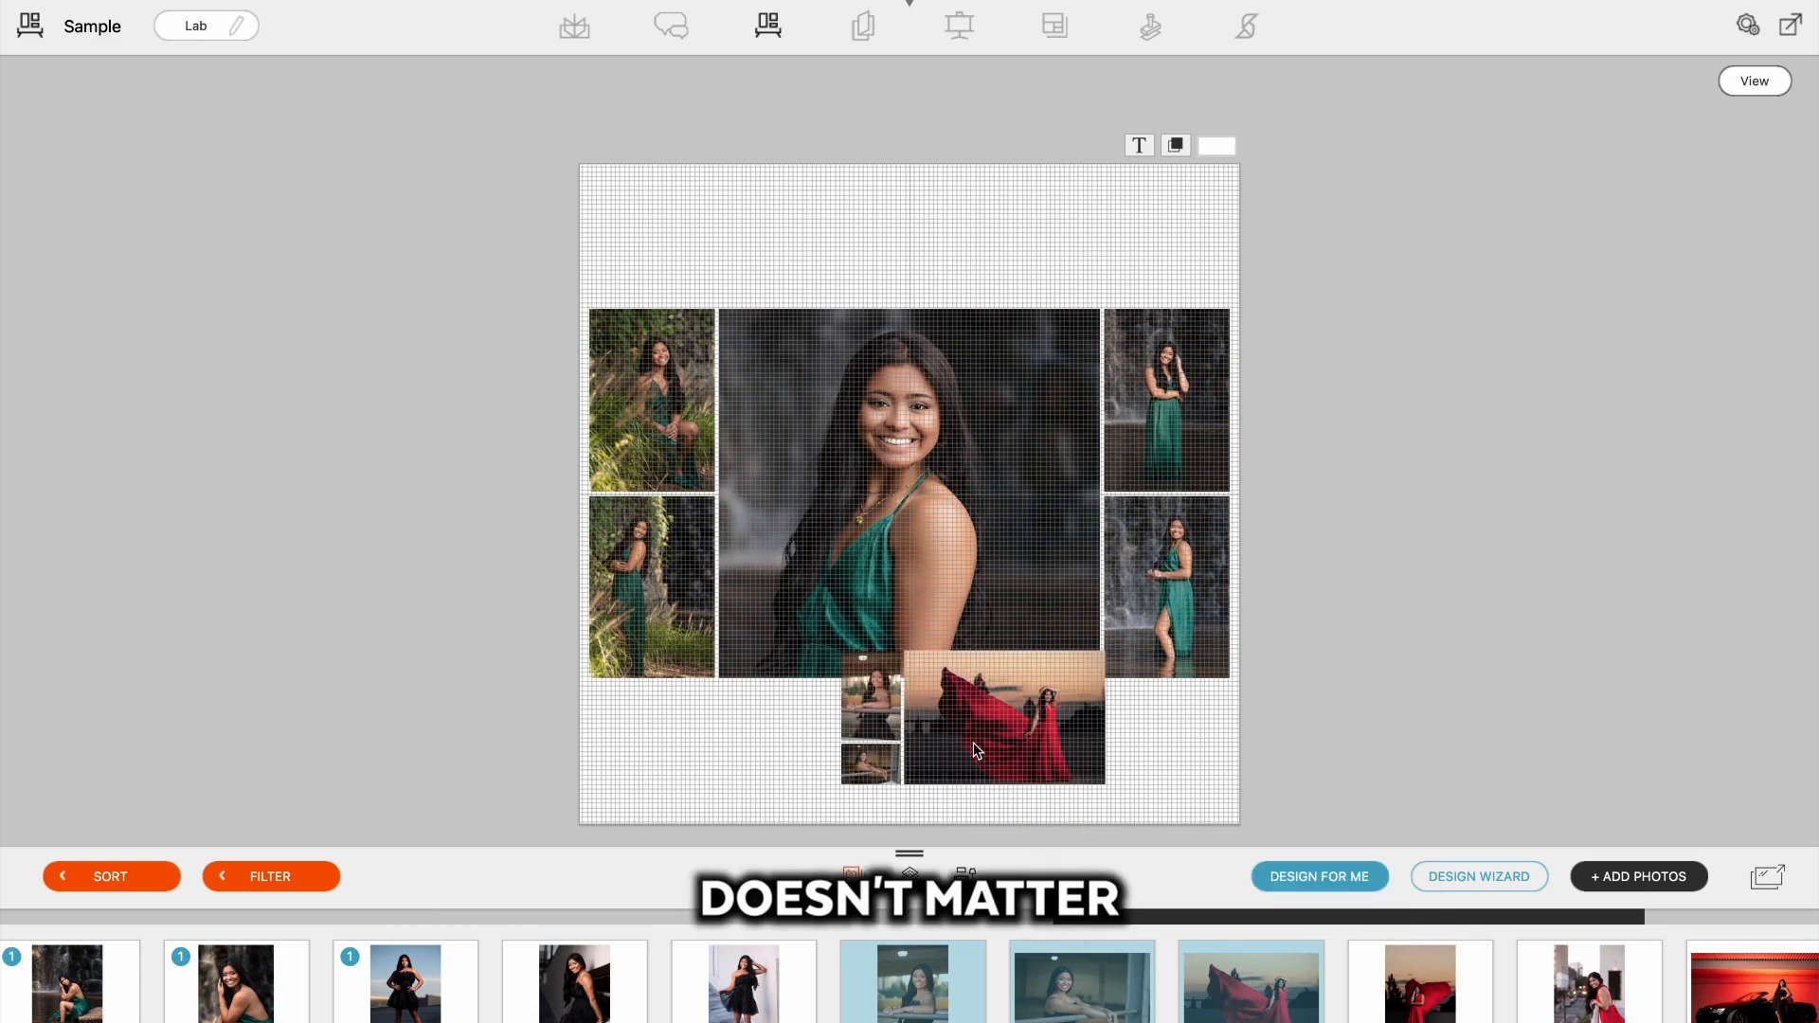
Stretch the new lower block across the page and set the shape of all its photos to Horizontal.
{"action": "left_click_drag", "start_coordinate": [841, 720], "coordinate": [574, 725]}
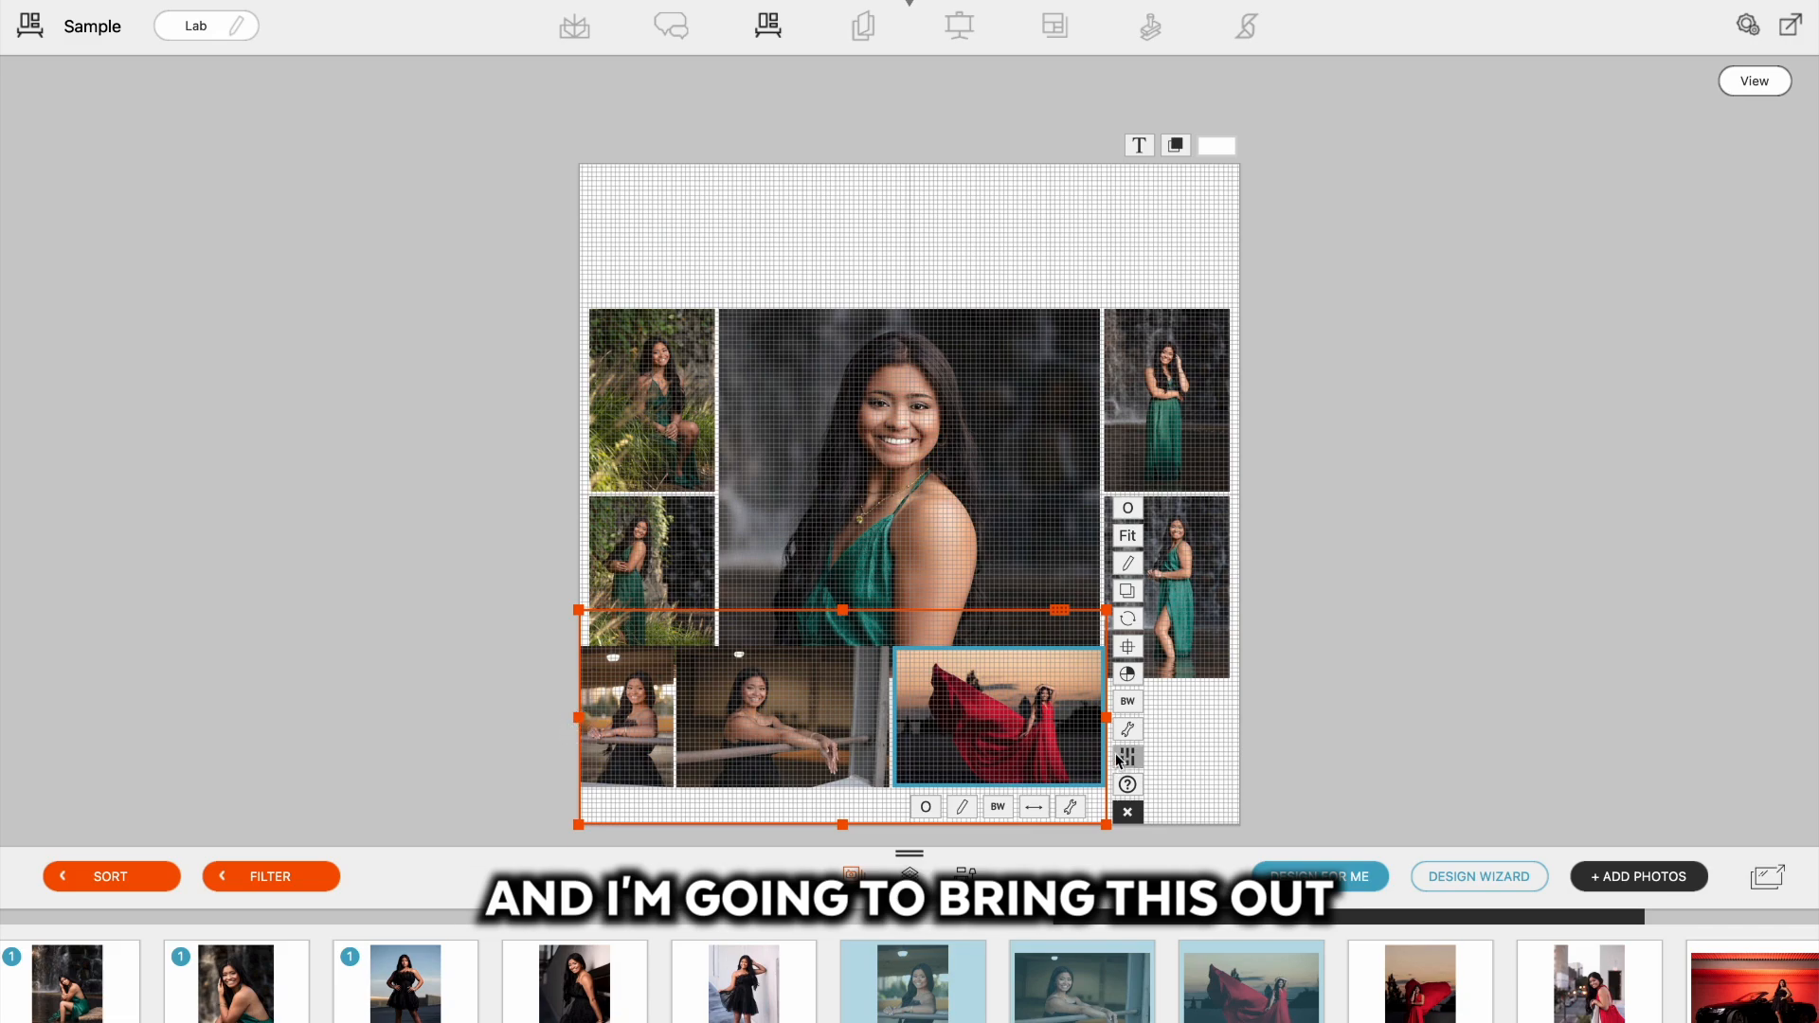
{"action": "left_click_drag", "start_coordinate": [1107, 717], "coordinate": [1232, 716]}
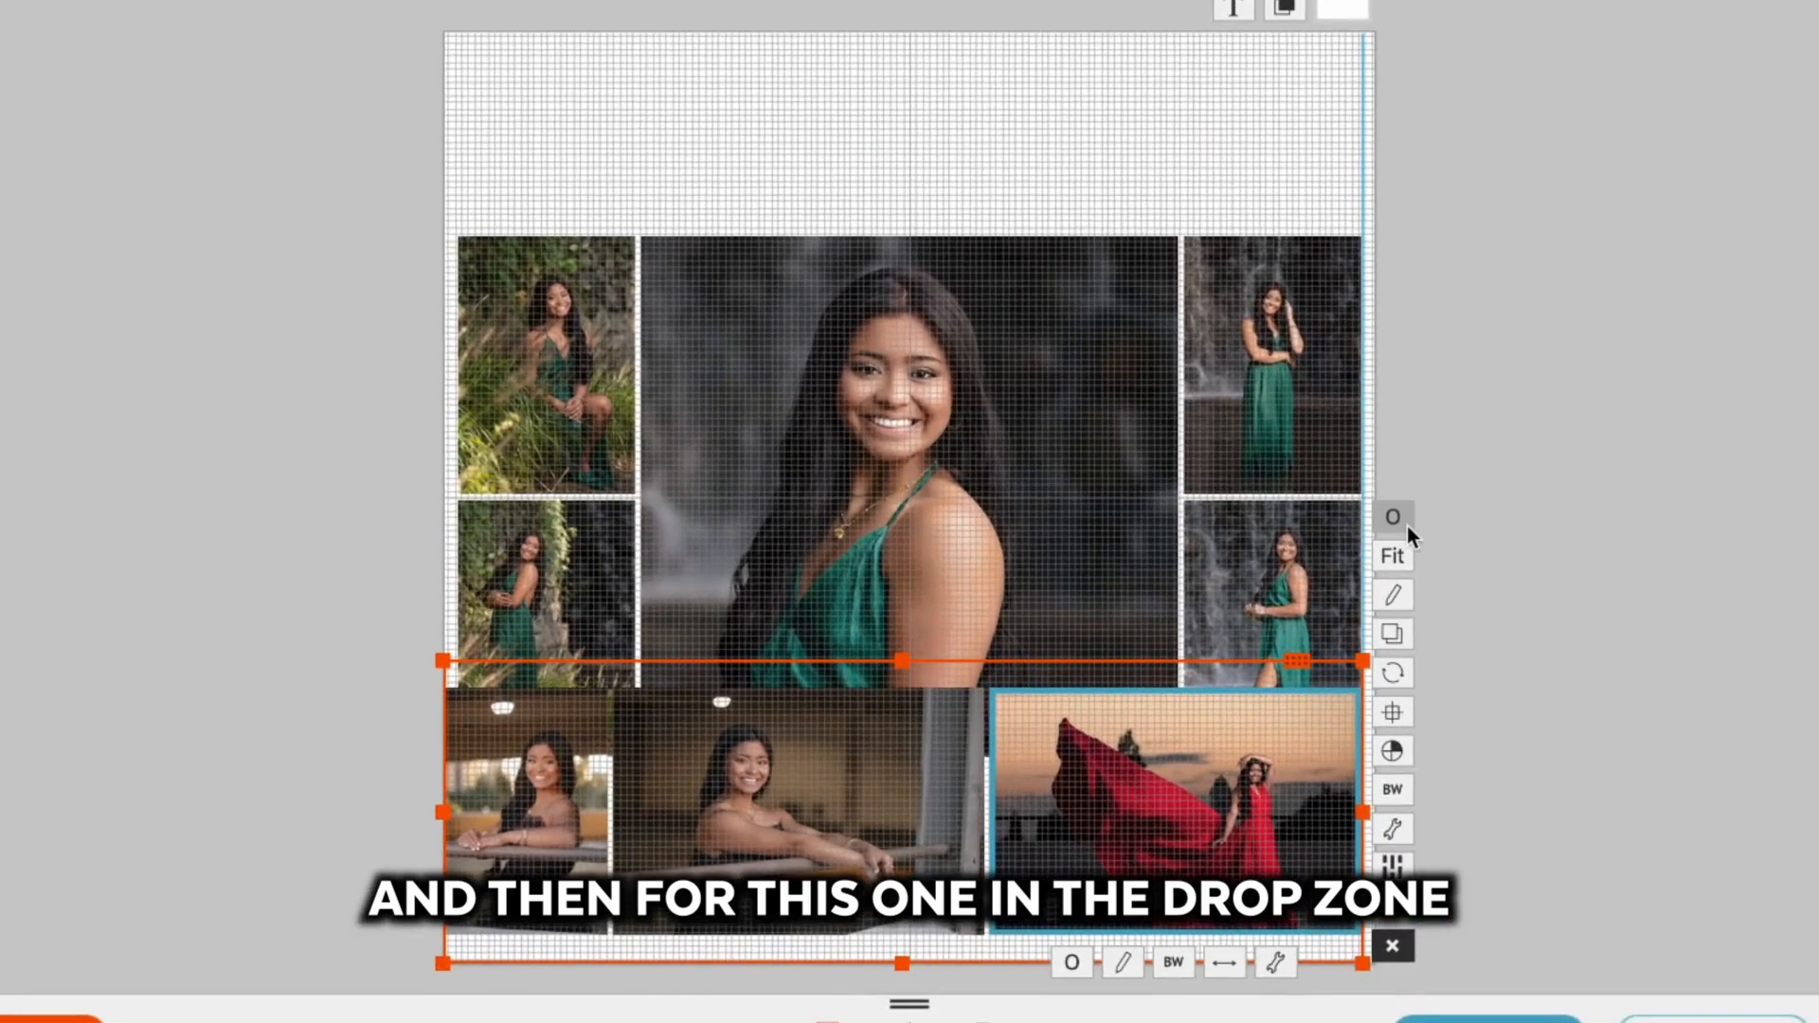
{"action": "left_click", "coordinate": [1400, 515]}
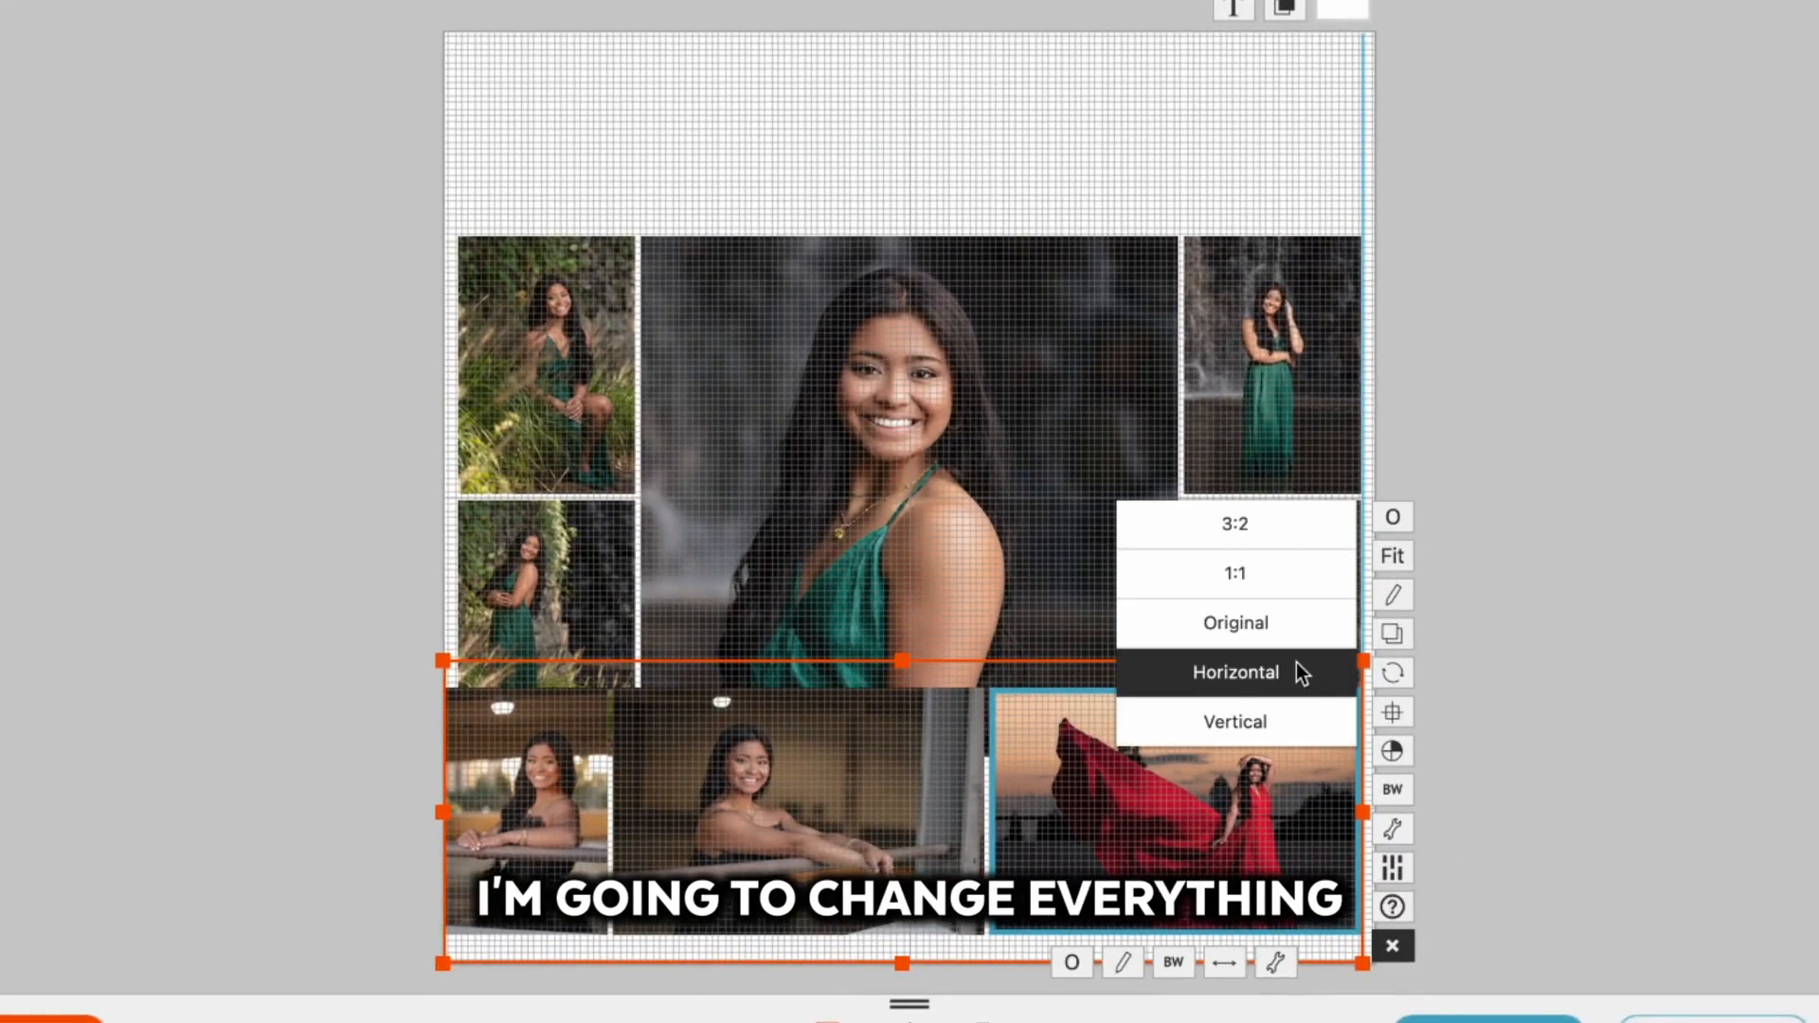
{"action": "left_click", "coordinate": [1298, 666]}
Rearrange the lower block into a single row with the red-dress photo between the two railing photos, using the Fit layout.
{"action": "left_click_drag", "start_coordinate": [645, 923], "coordinate": [777, 773]}
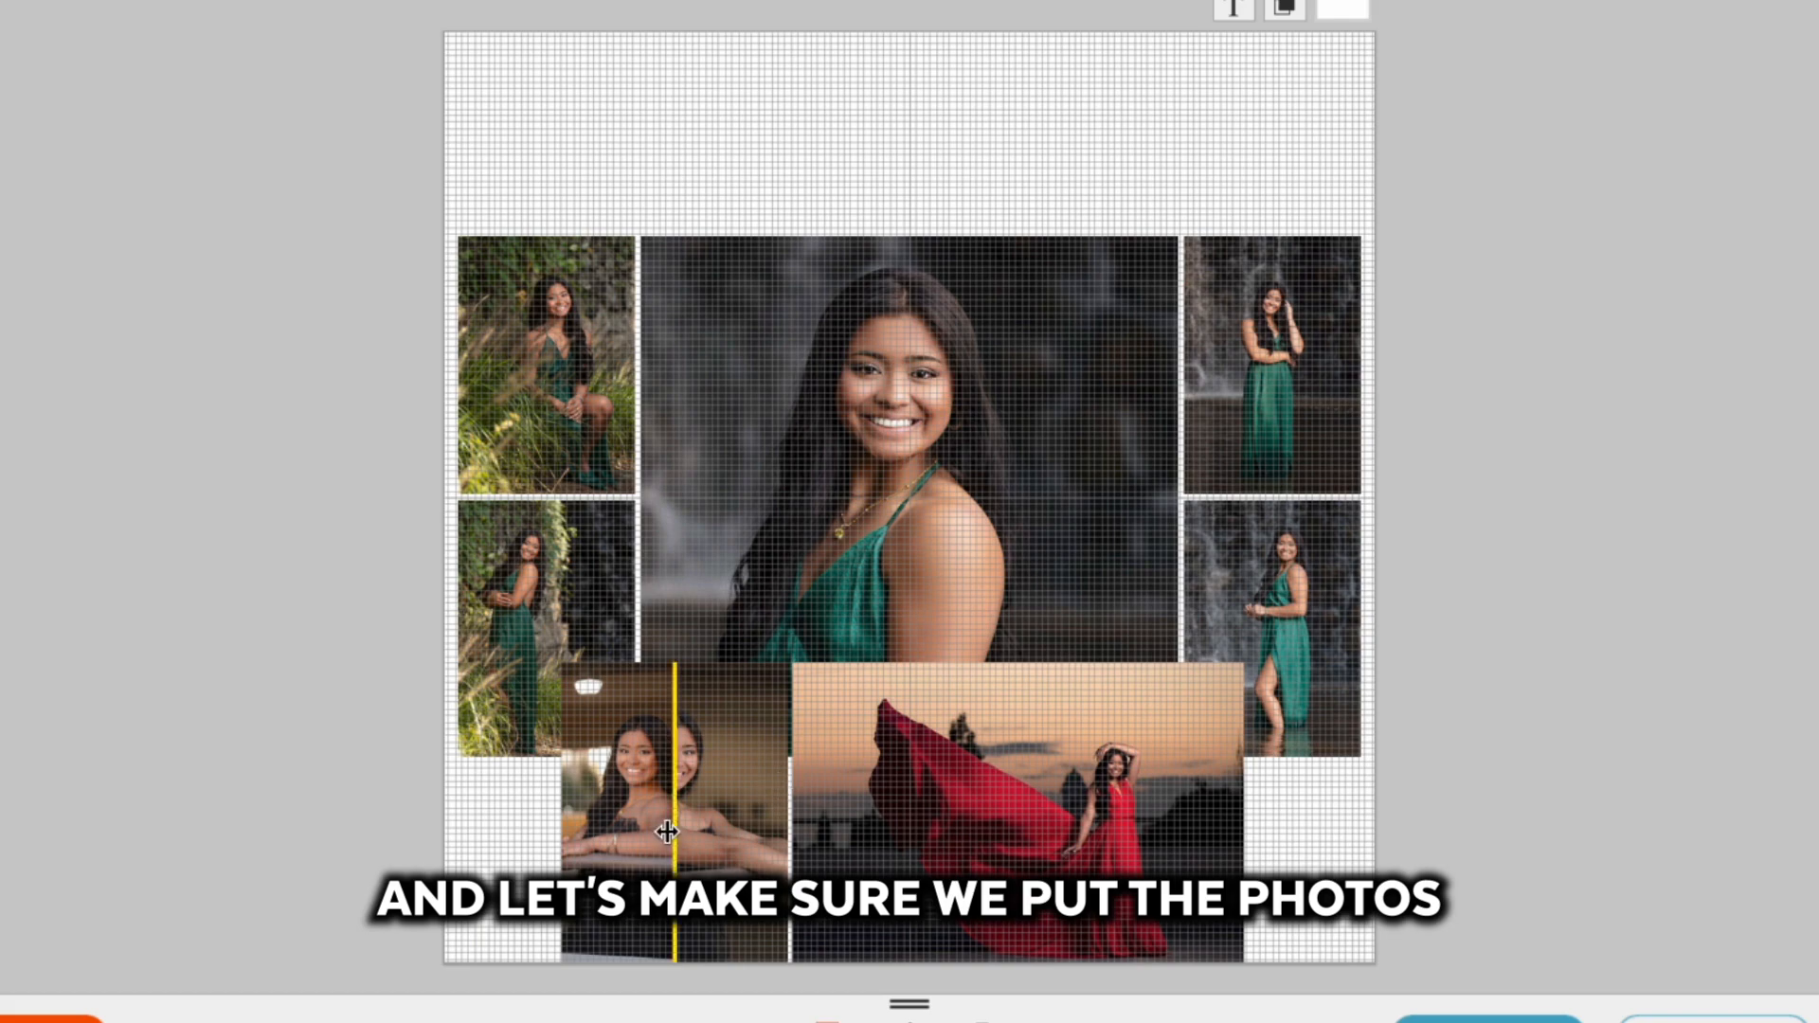
{"action": "left_click", "coordinate": [758, 833]}
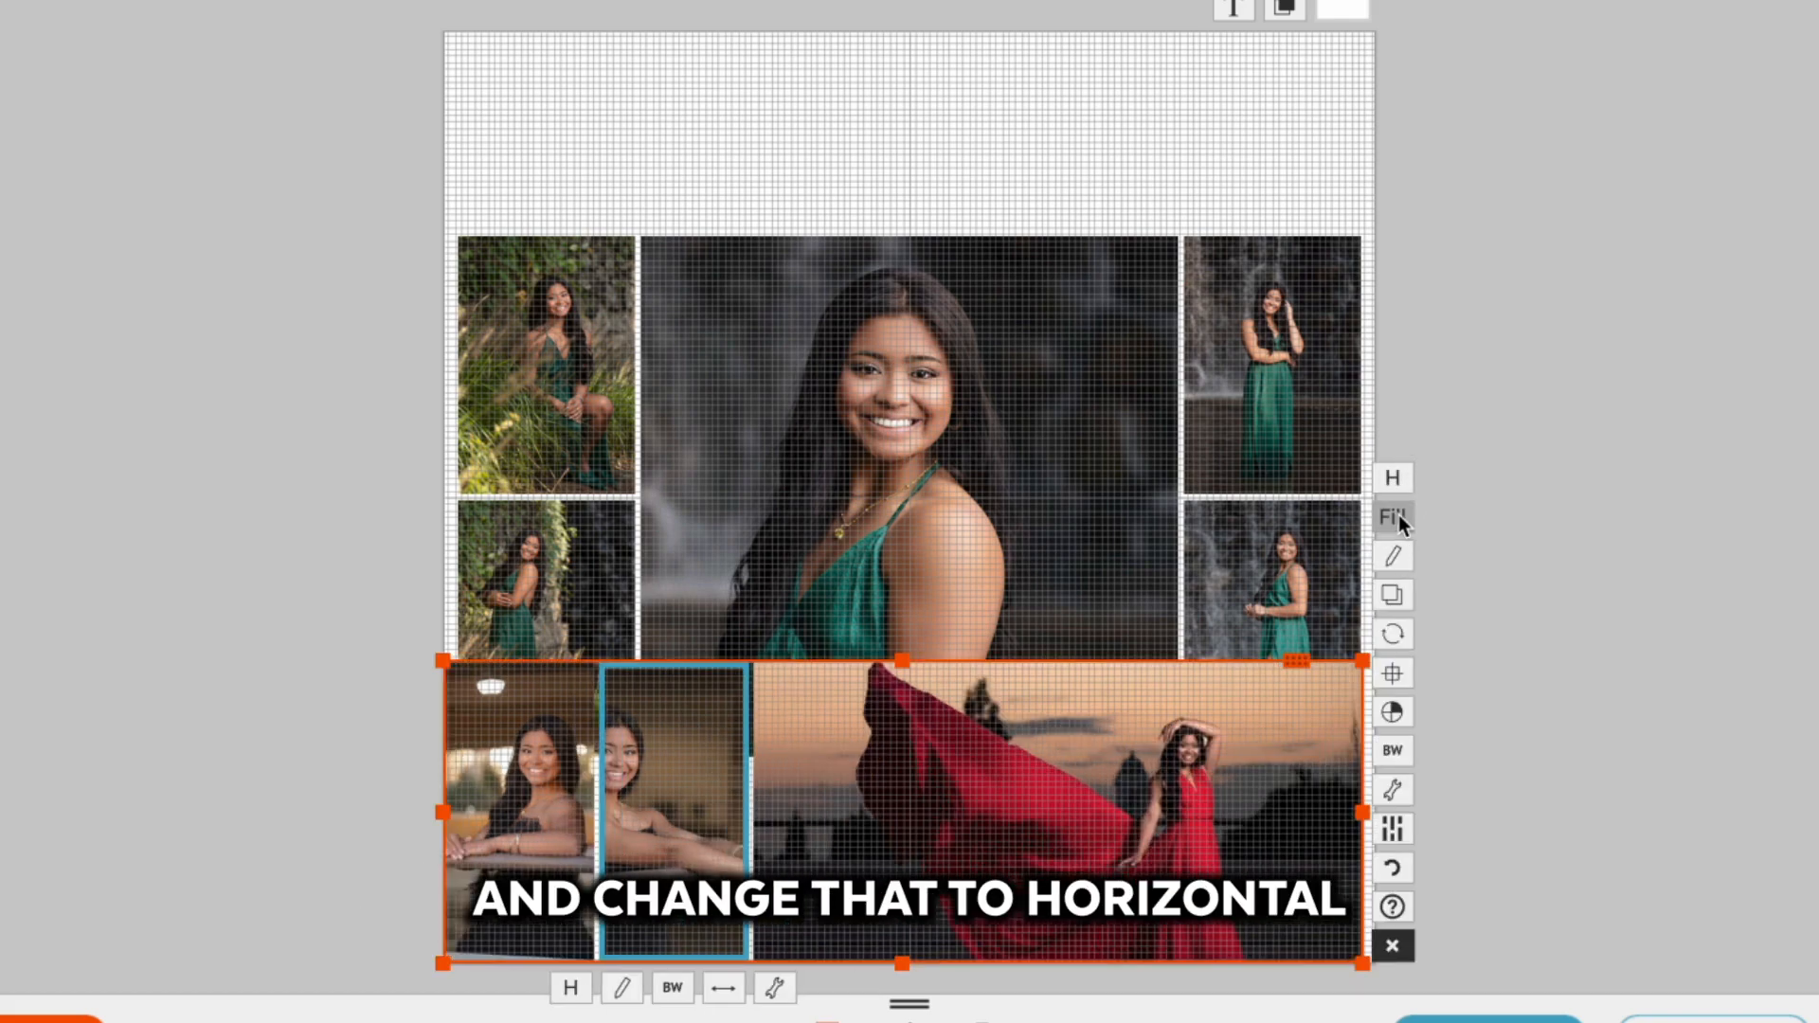
{"action": "left_click", "coordinate": [1046, 857]}
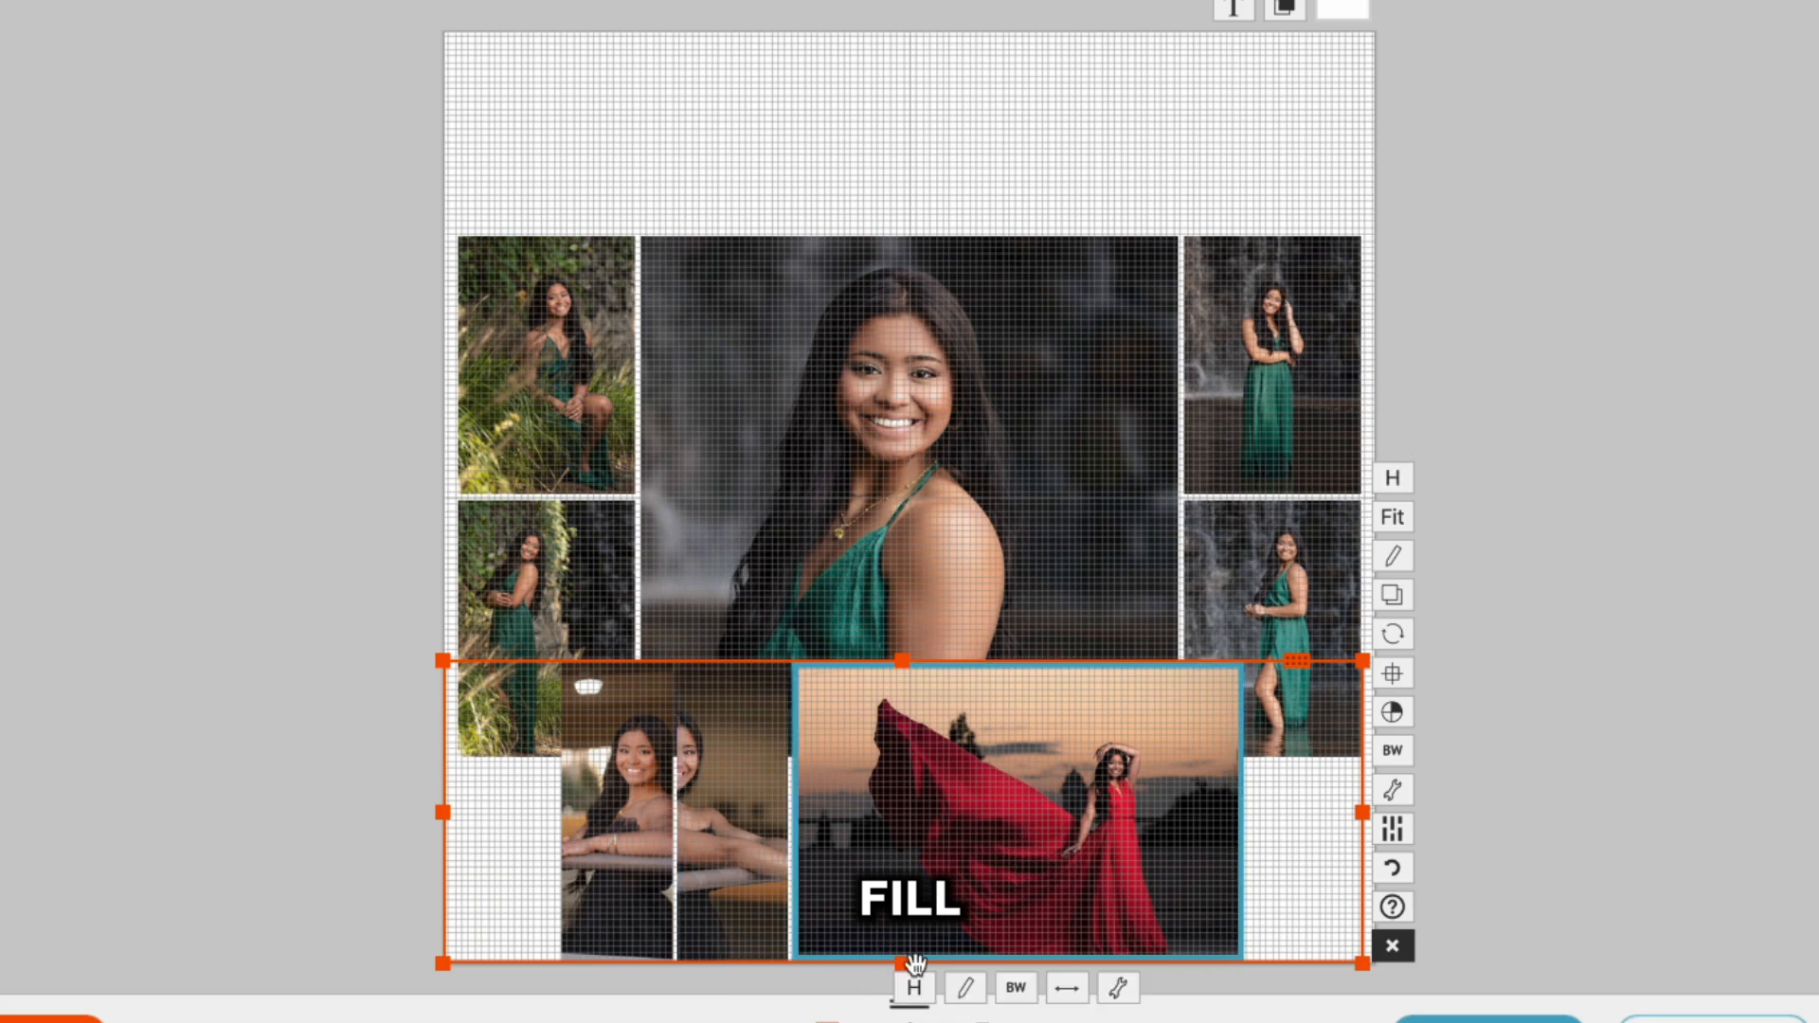
{"action": "left_click_drag", "start_coordinate": [769, 800], "coordinate": [1243, 811]}
{"action": "left_click", "coordinate": [997, 830]}
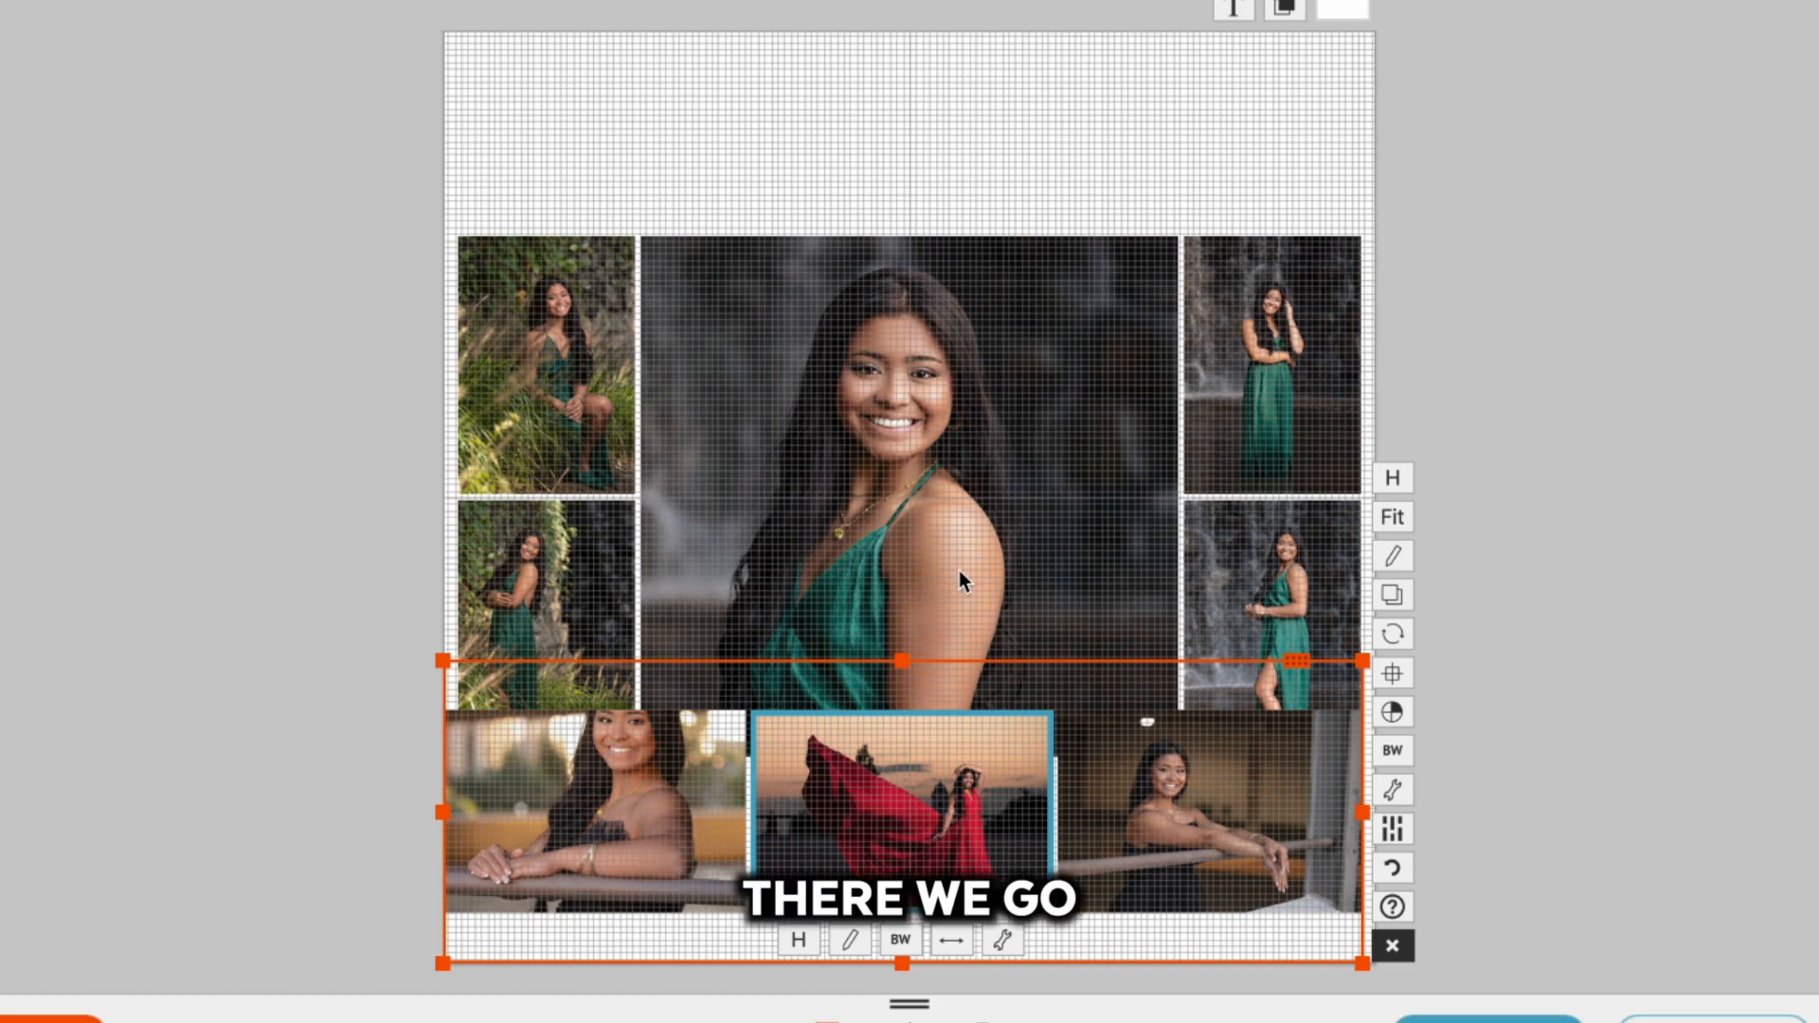
Shift the image down within the leftmost photo frame of the lower row so the whole face is in the crop.
{"action": "left_click_drag", "start_coordinate": [638, 747], "coordinate": [689, 792]}
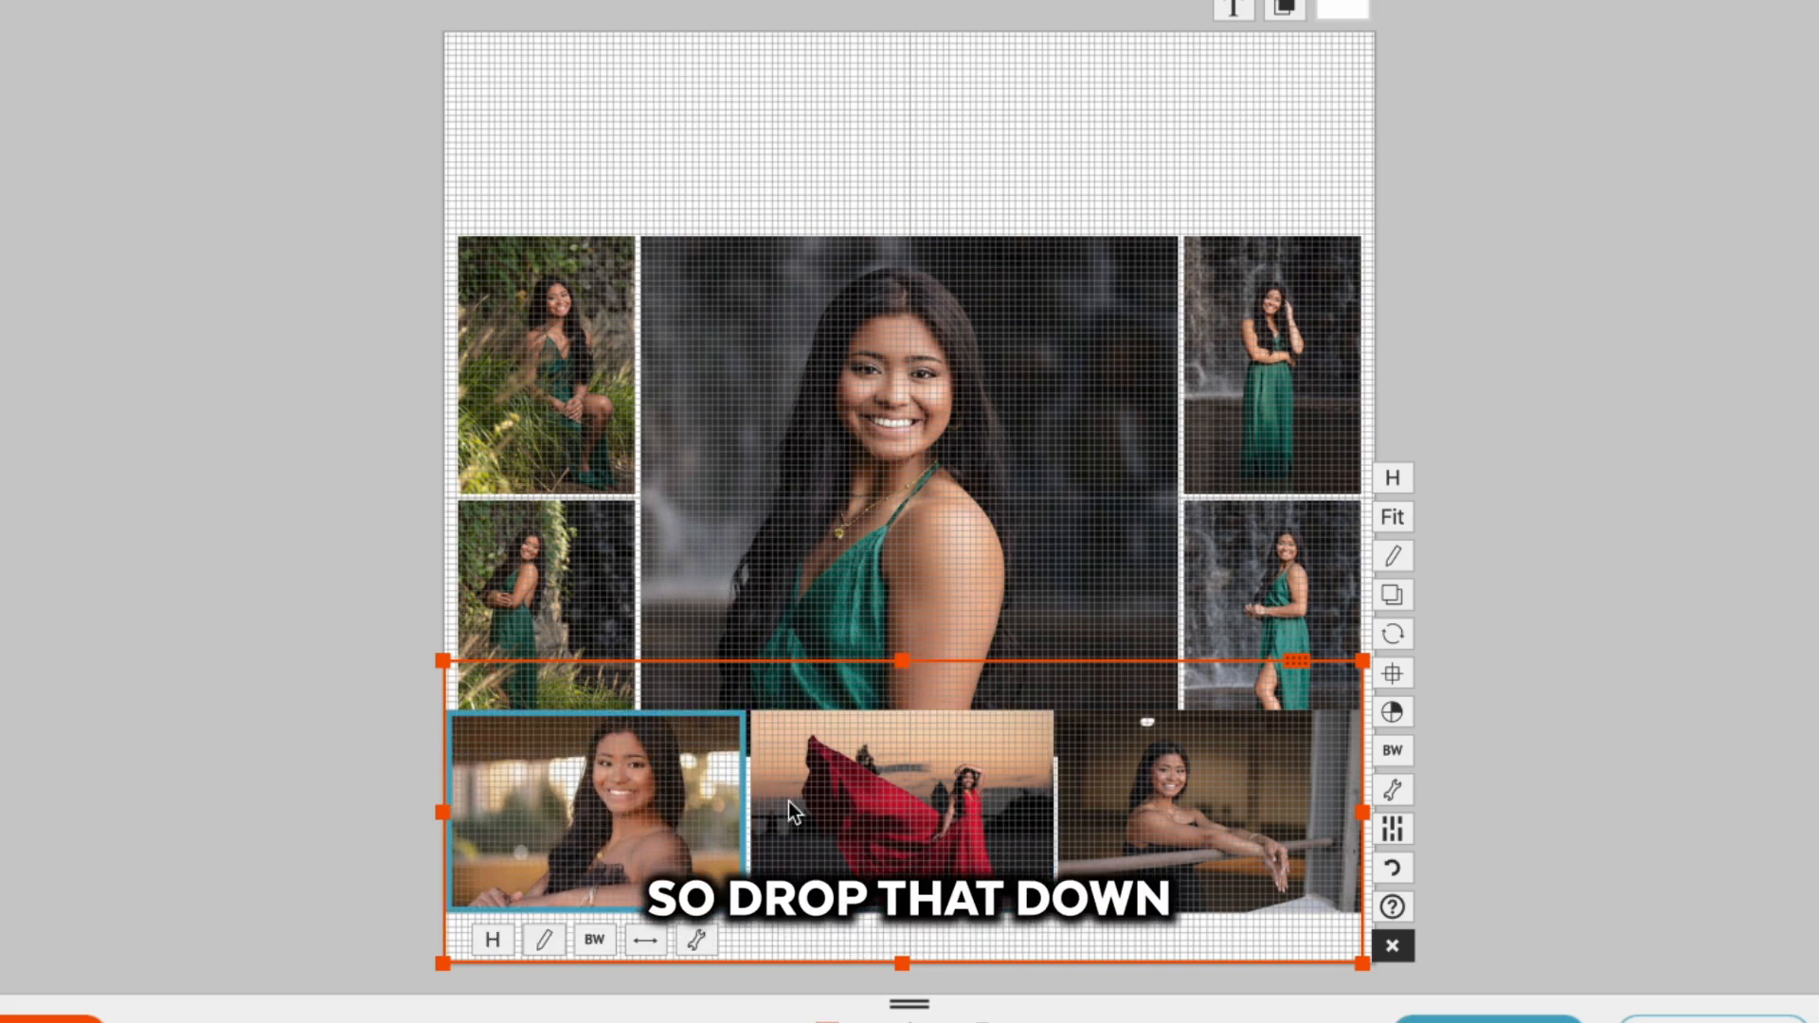
{"action": "left_click", "coordinate": [1208, 794]}
{"action": "left_click", "coordinate": [885, 798]}
{"action": "left_click", "coordinate": [656, 806]}
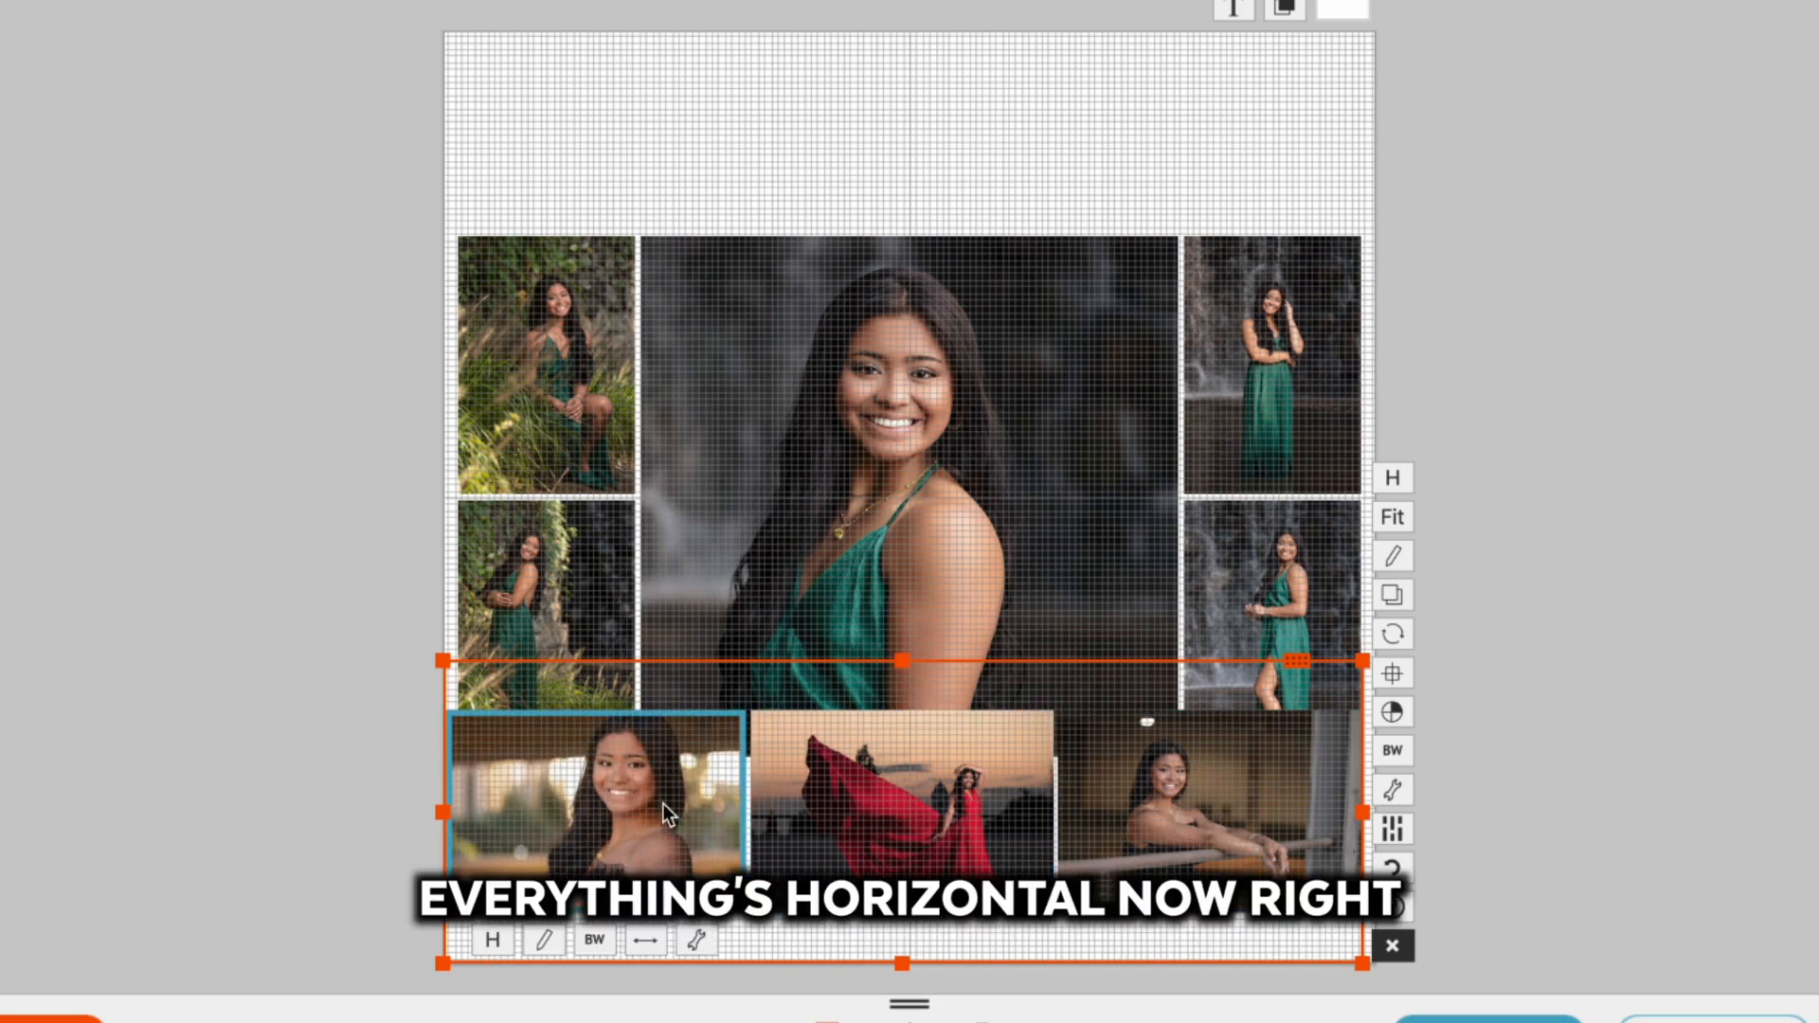
Resize the lower block to start just below the main block, align with its sides, and leave a matching bottom margin.
{"action": "left_click_drag", "start_coordinate": [895, 656], "coordinate": [909, 759]}
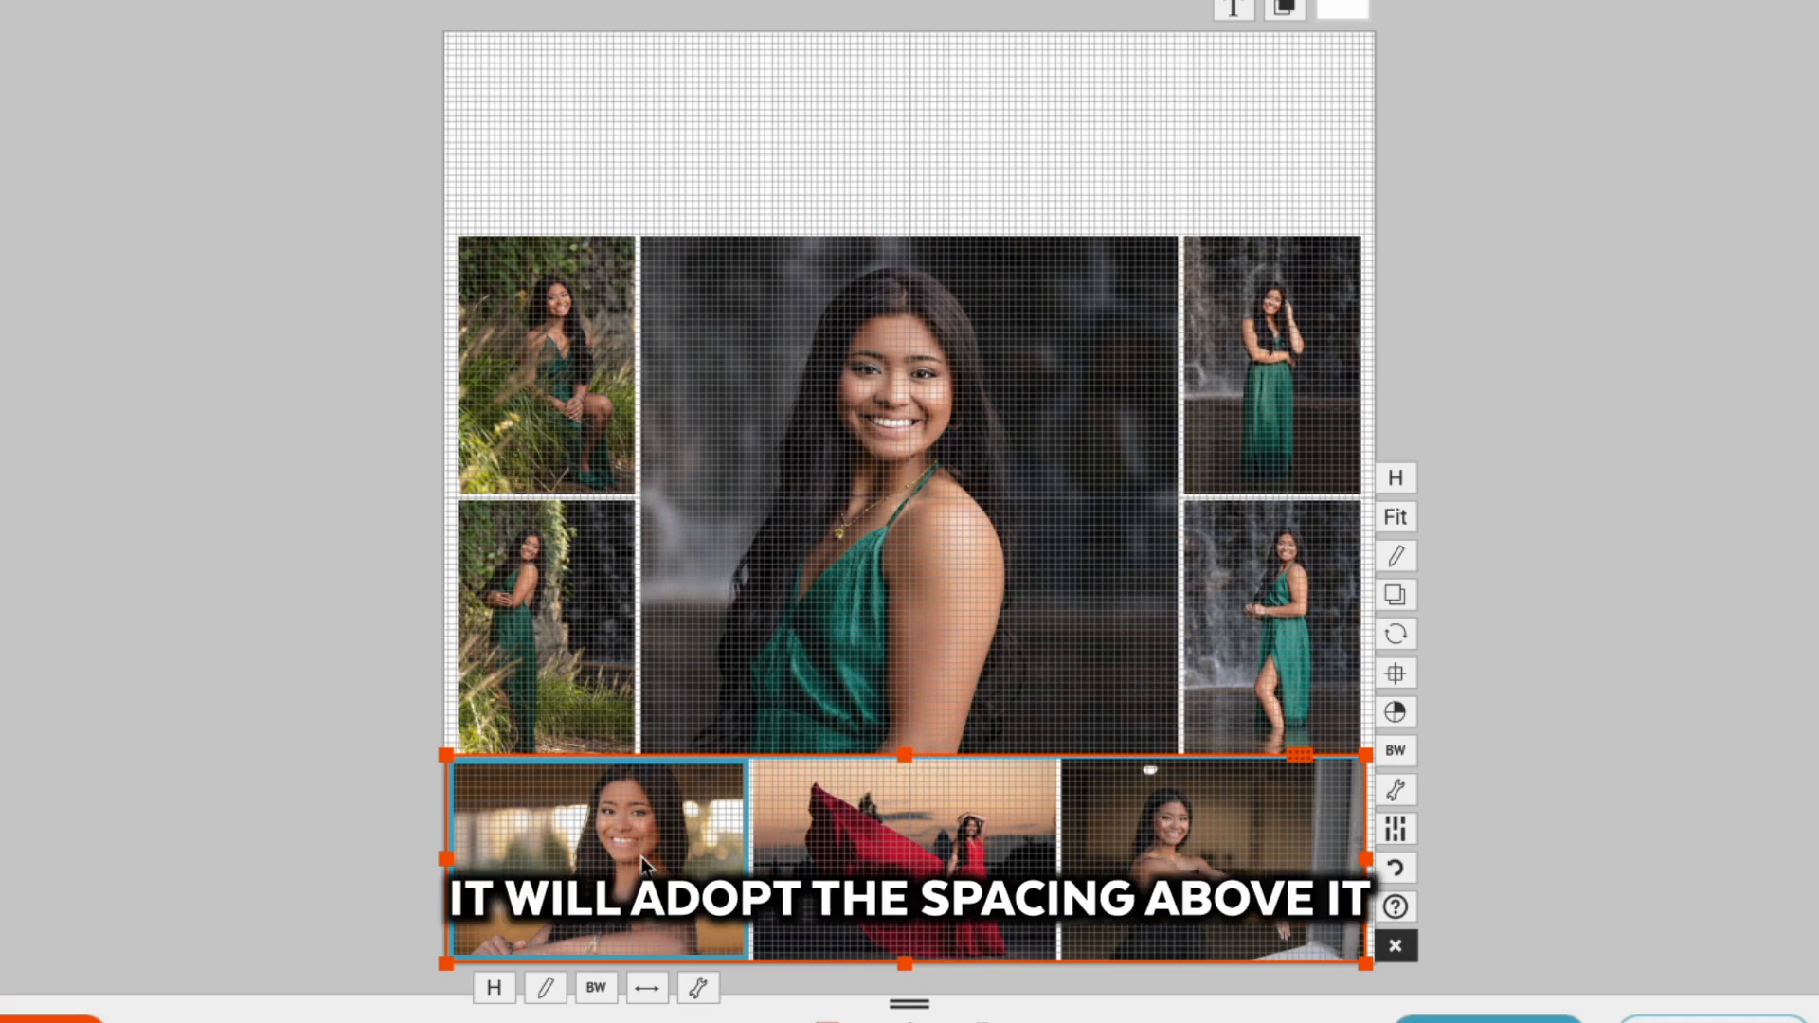
{"action": "left_click_drag", "start_coordinate": [446, 858], "coordinate": [452, 859]}
{"action": "left_click_drag", "start_coordinate": [1364, 860], "coordinate": [1361, 859]}
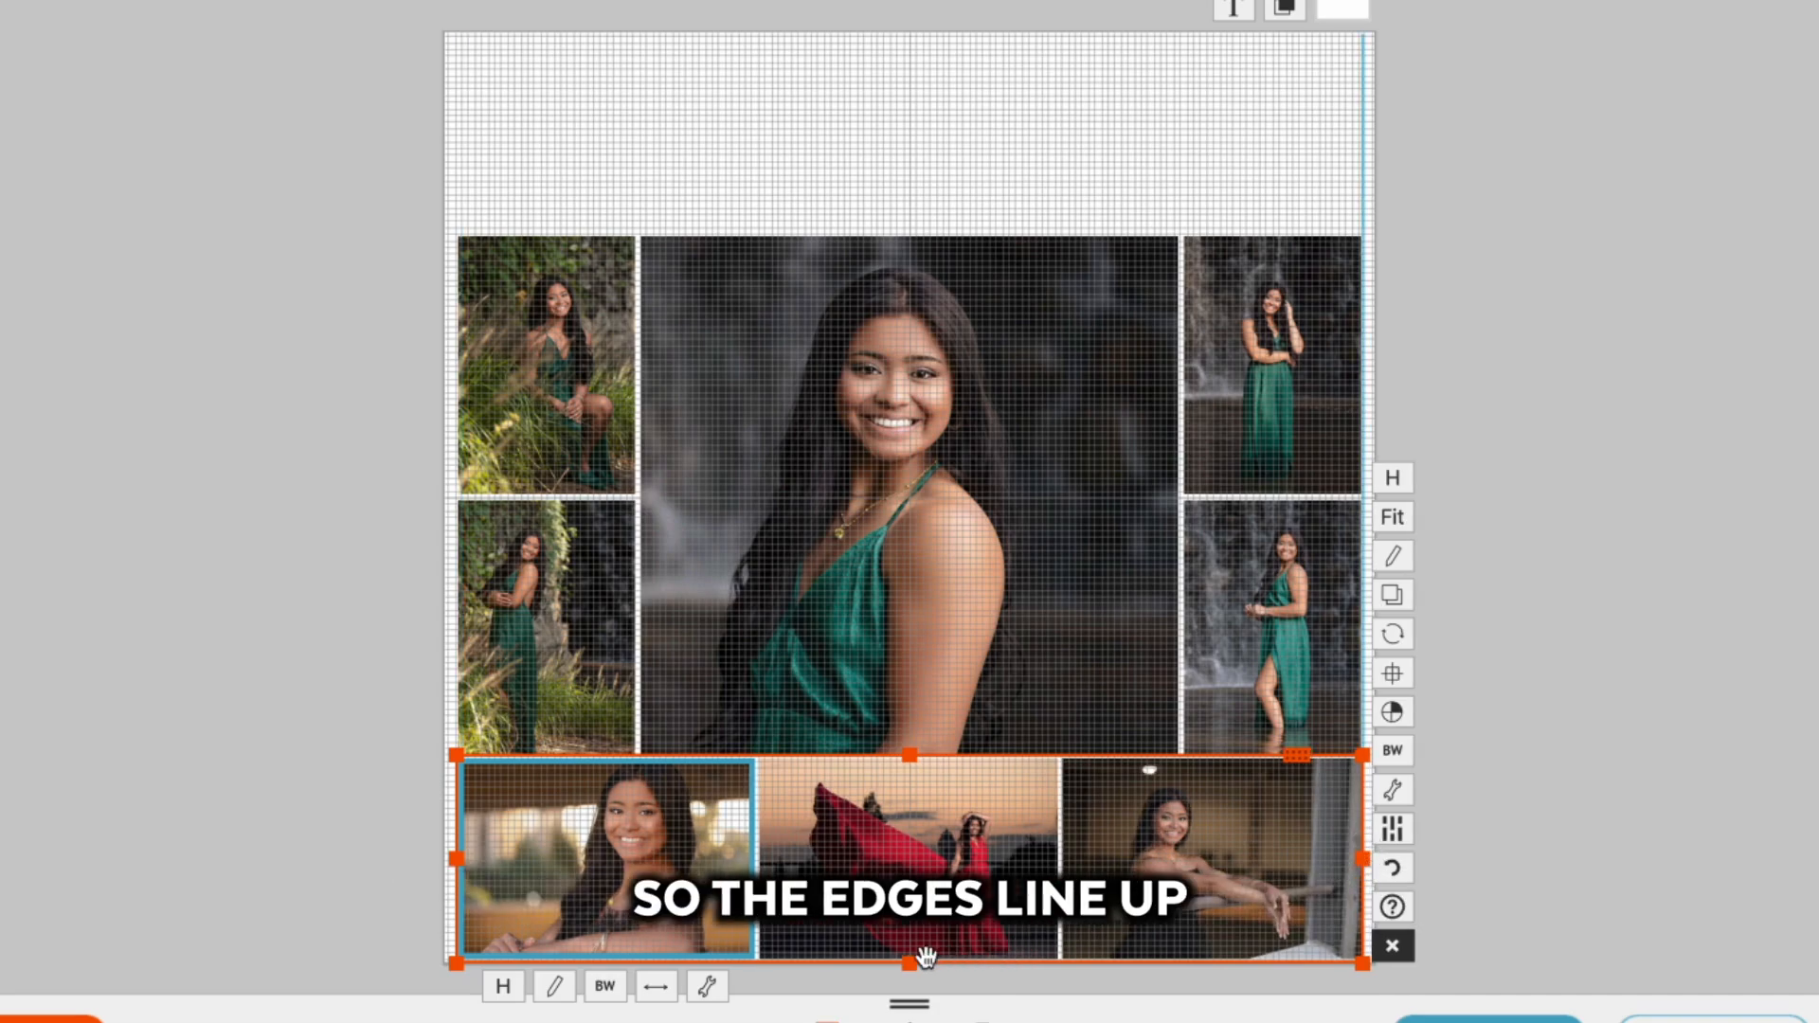
{"action": "left_click_drag", "start_coordinate": [910, 963], "coordinate": [909, 957]}
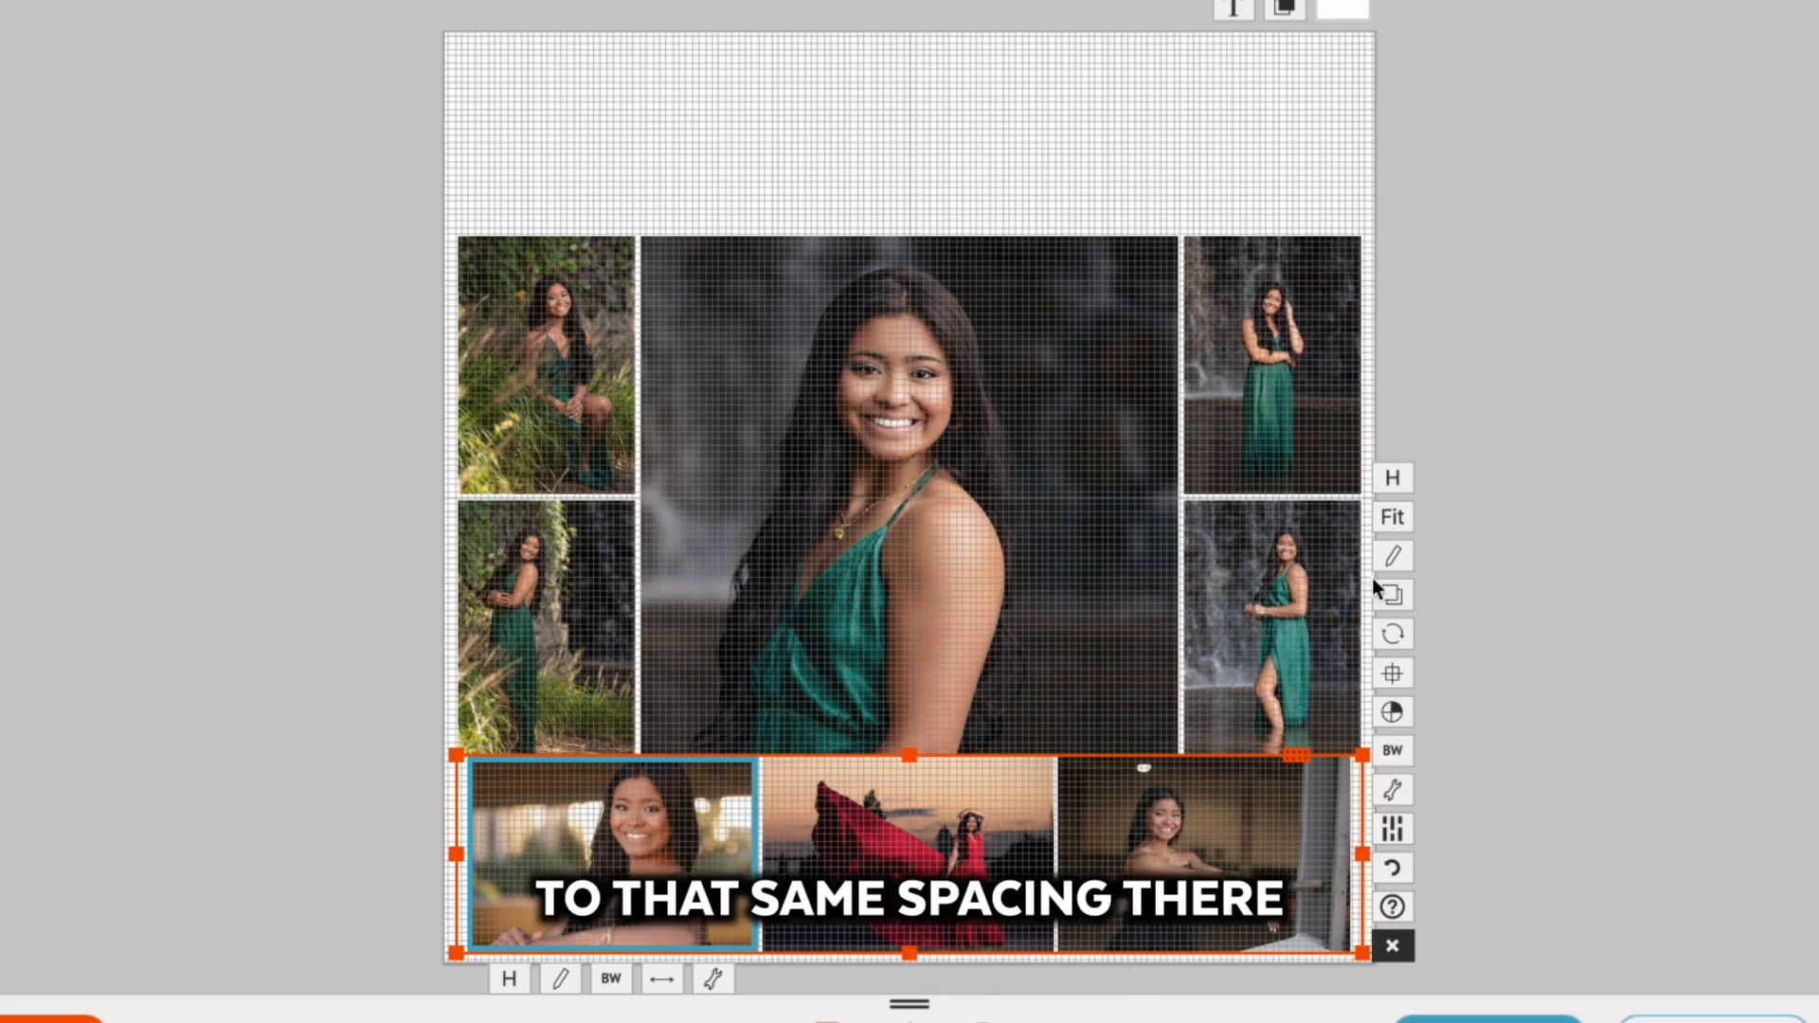
Set the lower block's layout to Fill and lower its upper edge so the gap to the main block matches the photo spacing.
{"action": "left_click", "coordinate": [1409, 512]}
{"action": "left_click_drag", "start_coordinate": [910, 756], "coordinate": [911, 770]}
{"action": "left_click", "coordinate": [1600, 682]}
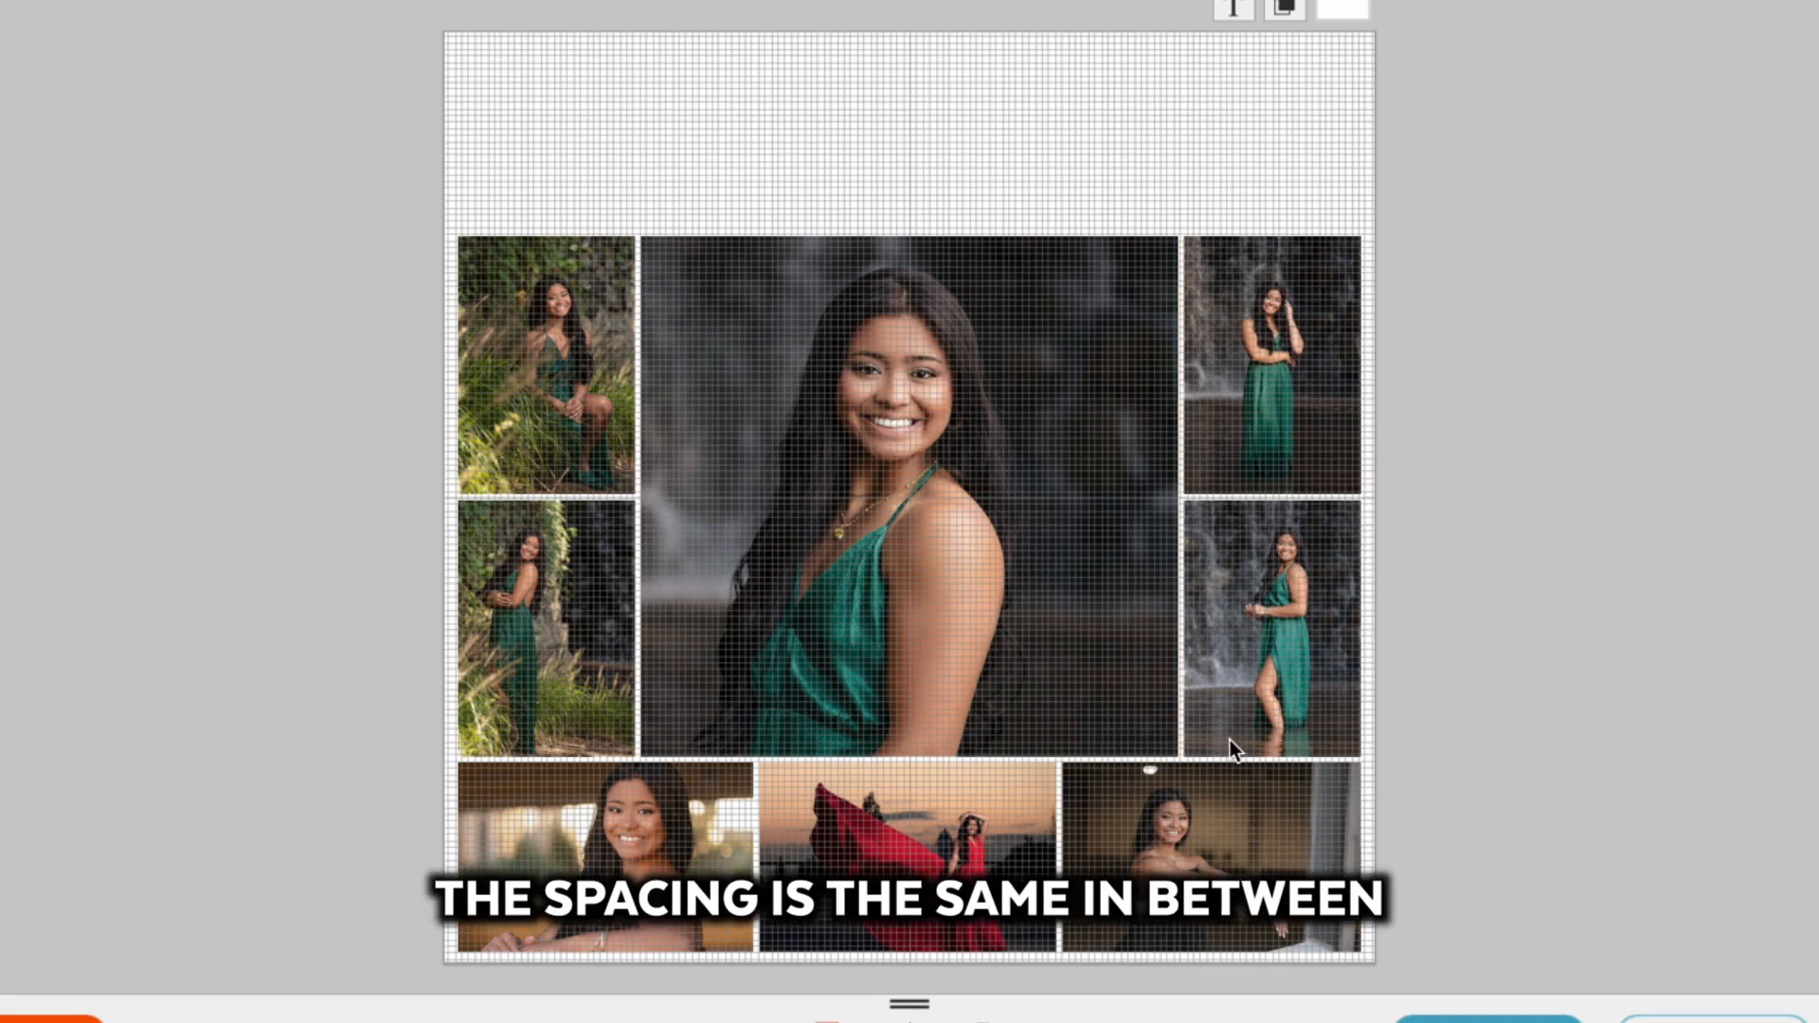
Duplicate the lower three-photo row and position the copy above the main block, aligned with its sides and with matching spacing.
{"action": "left_click", "coordinate": [599, 864]}
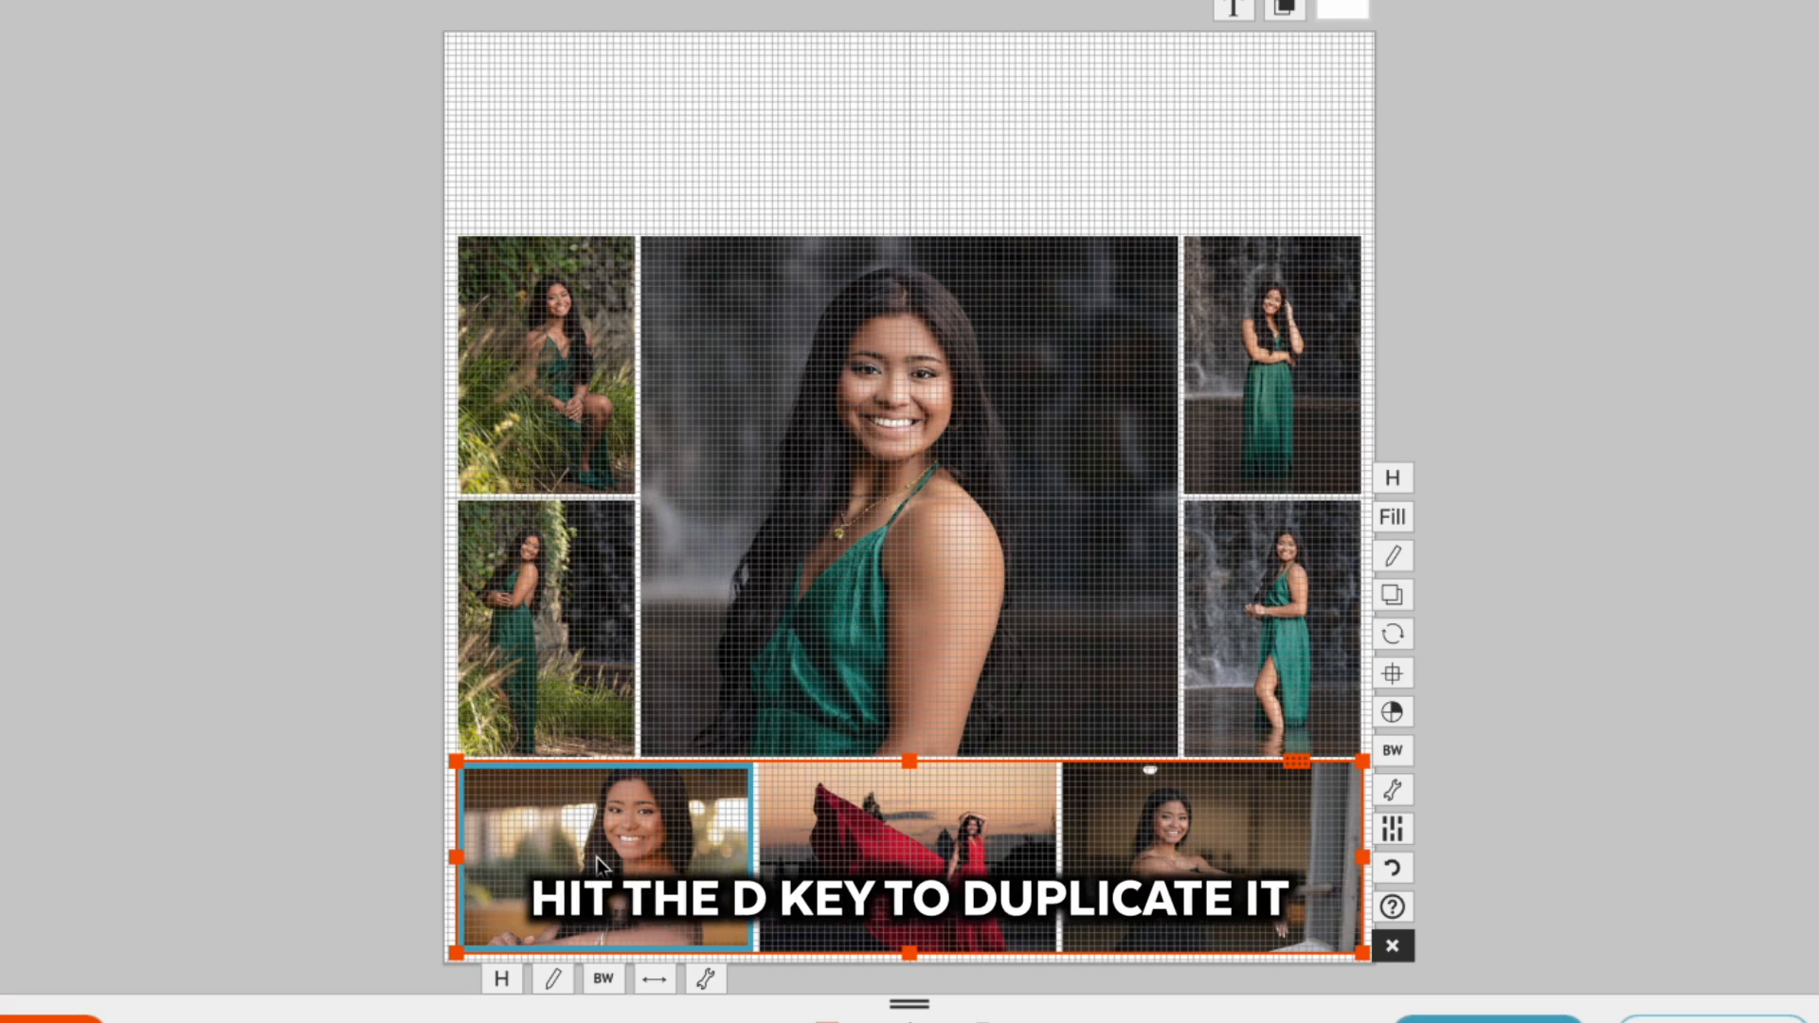
{"action": "key", "text": "d"}
{"action": "left_click", "coordinate": [968, 739]}
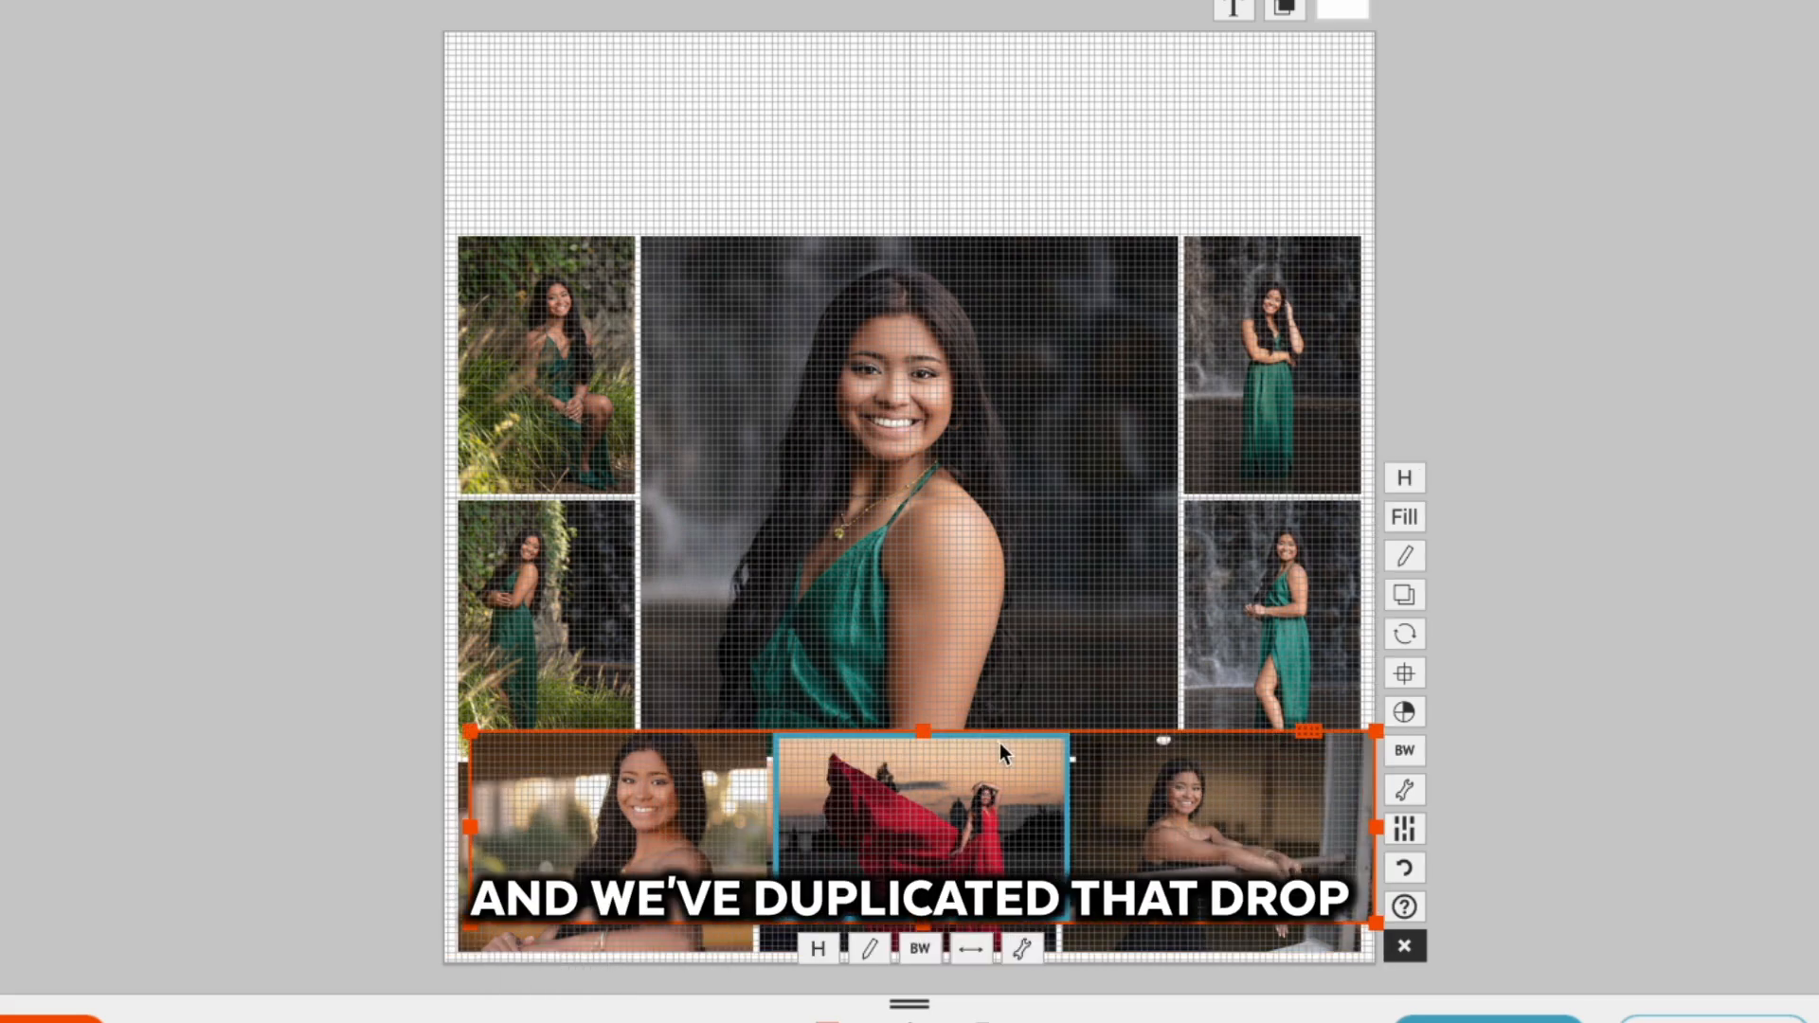
{"action": "left_click_drag", "start_coordinate": [1293, 729], "coordinate": [1294, 36]}
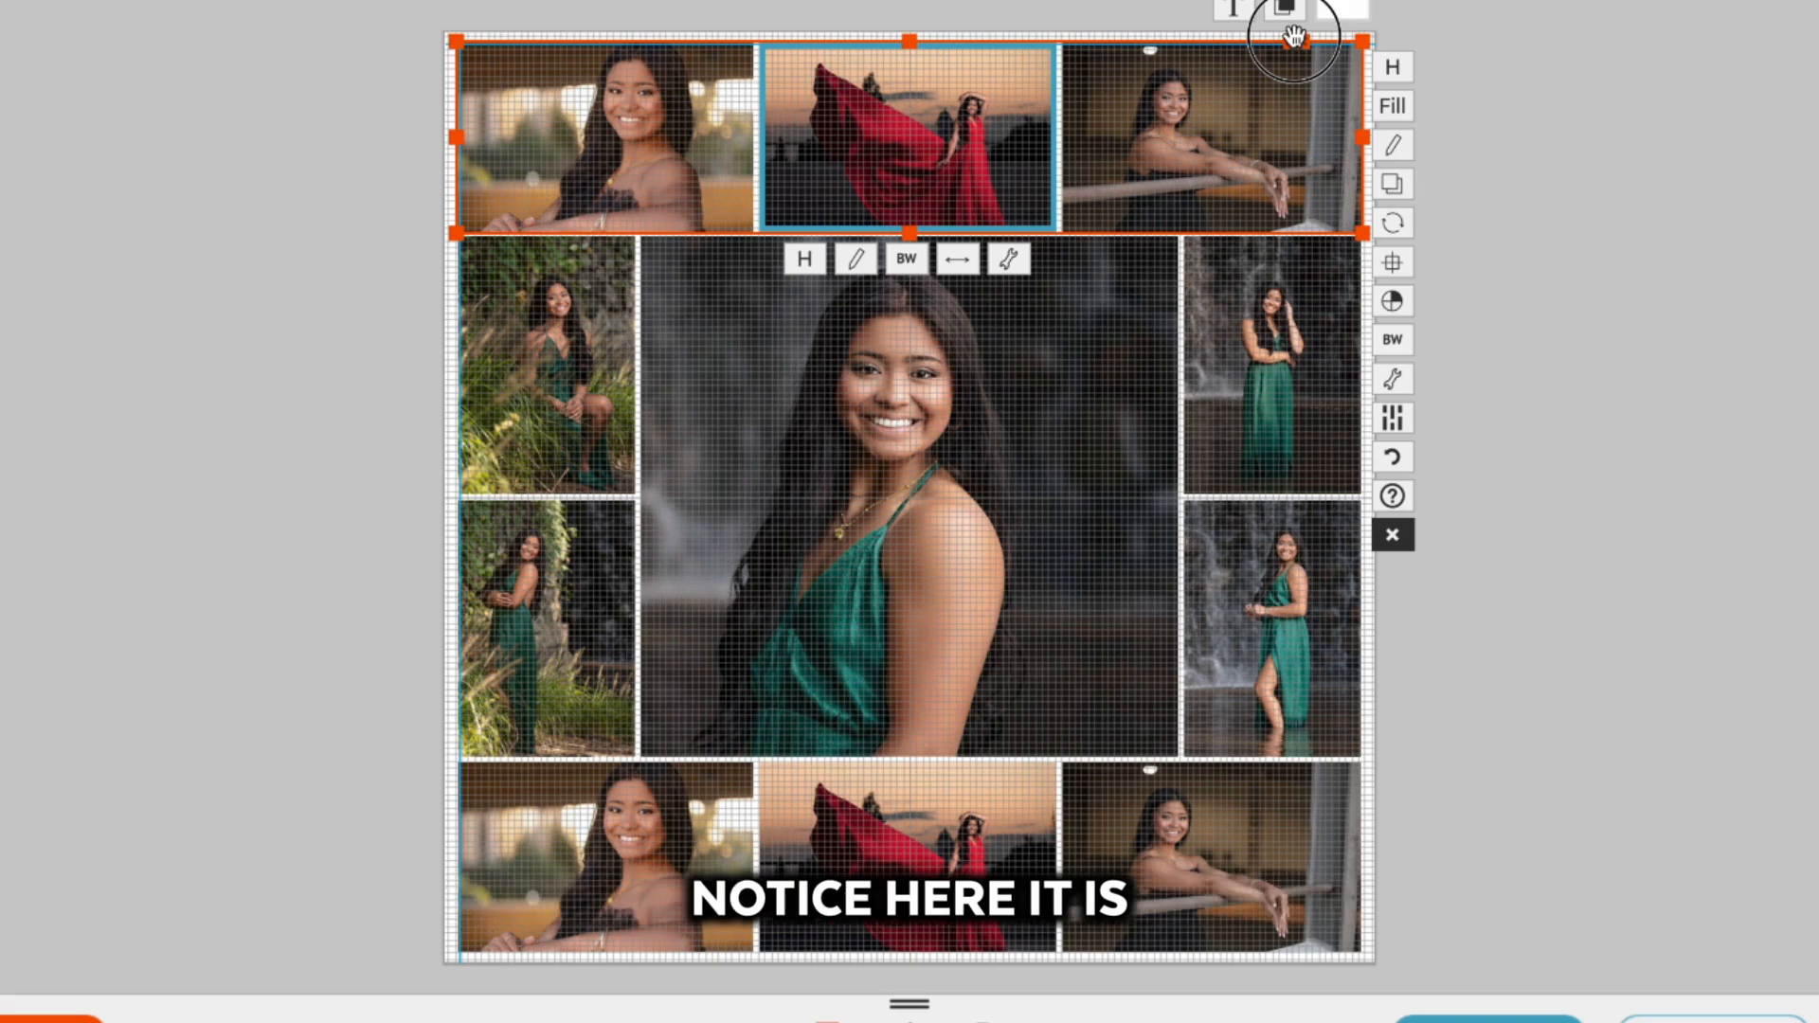
{"action": "left_click_drag", "start_coordinate": [1294, 36], "coordinate": [1294, 34]}
{"action": "left_click", "coordinate": [1692, 166]}
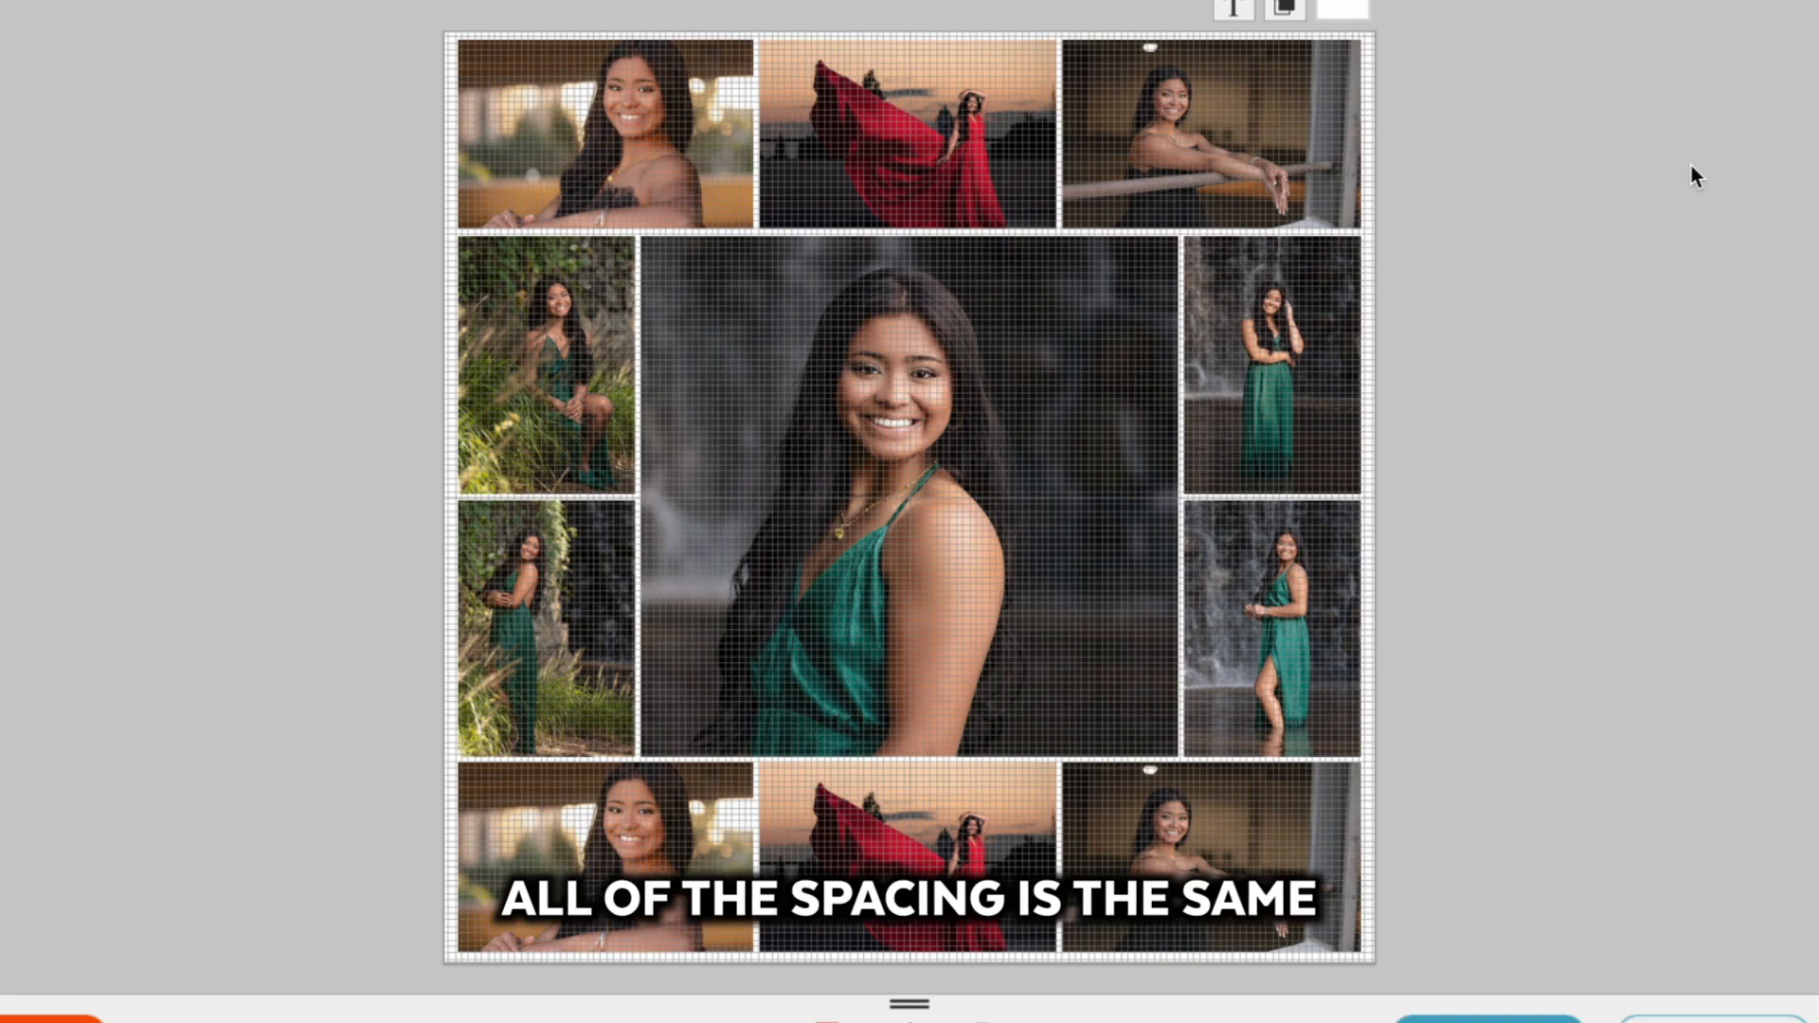
Check the shape settings of the upper and lower rows, the two vertical side photos and the central portrait.
{"action": "left_click", "coordinate": [1195, 133]}
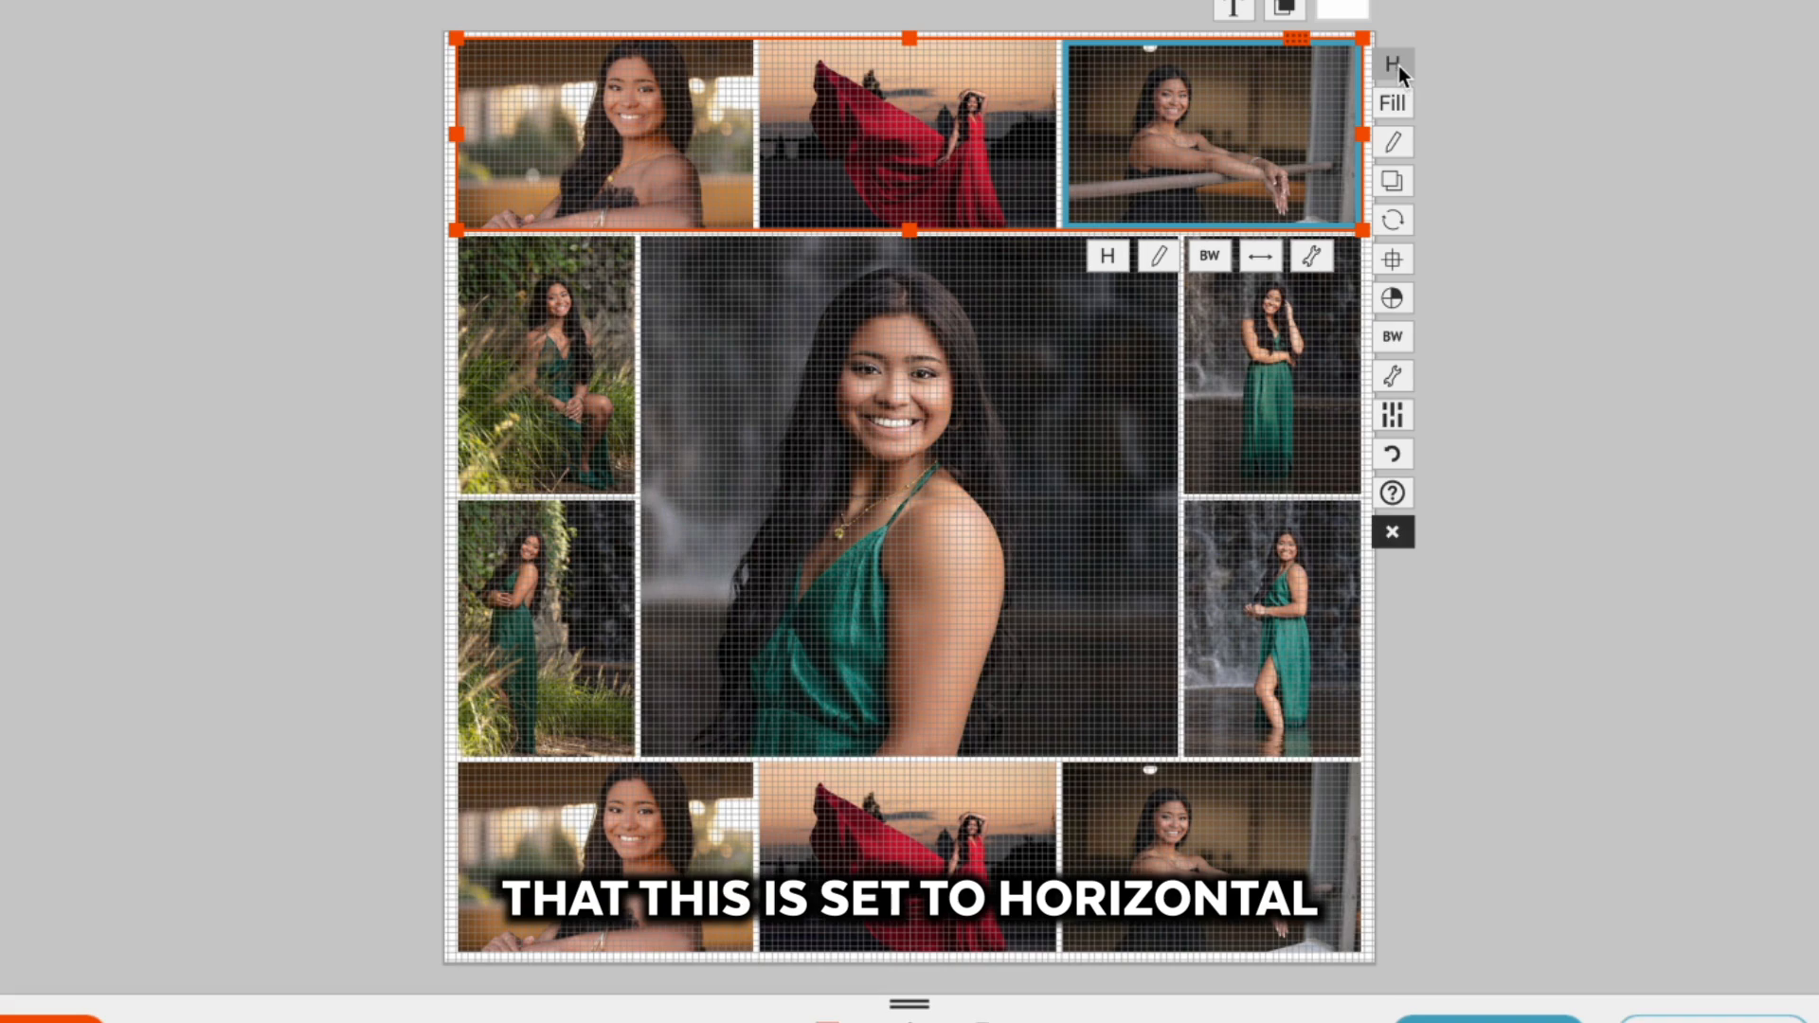
{"action": "left_click", "coordinate": [1237, 843]}
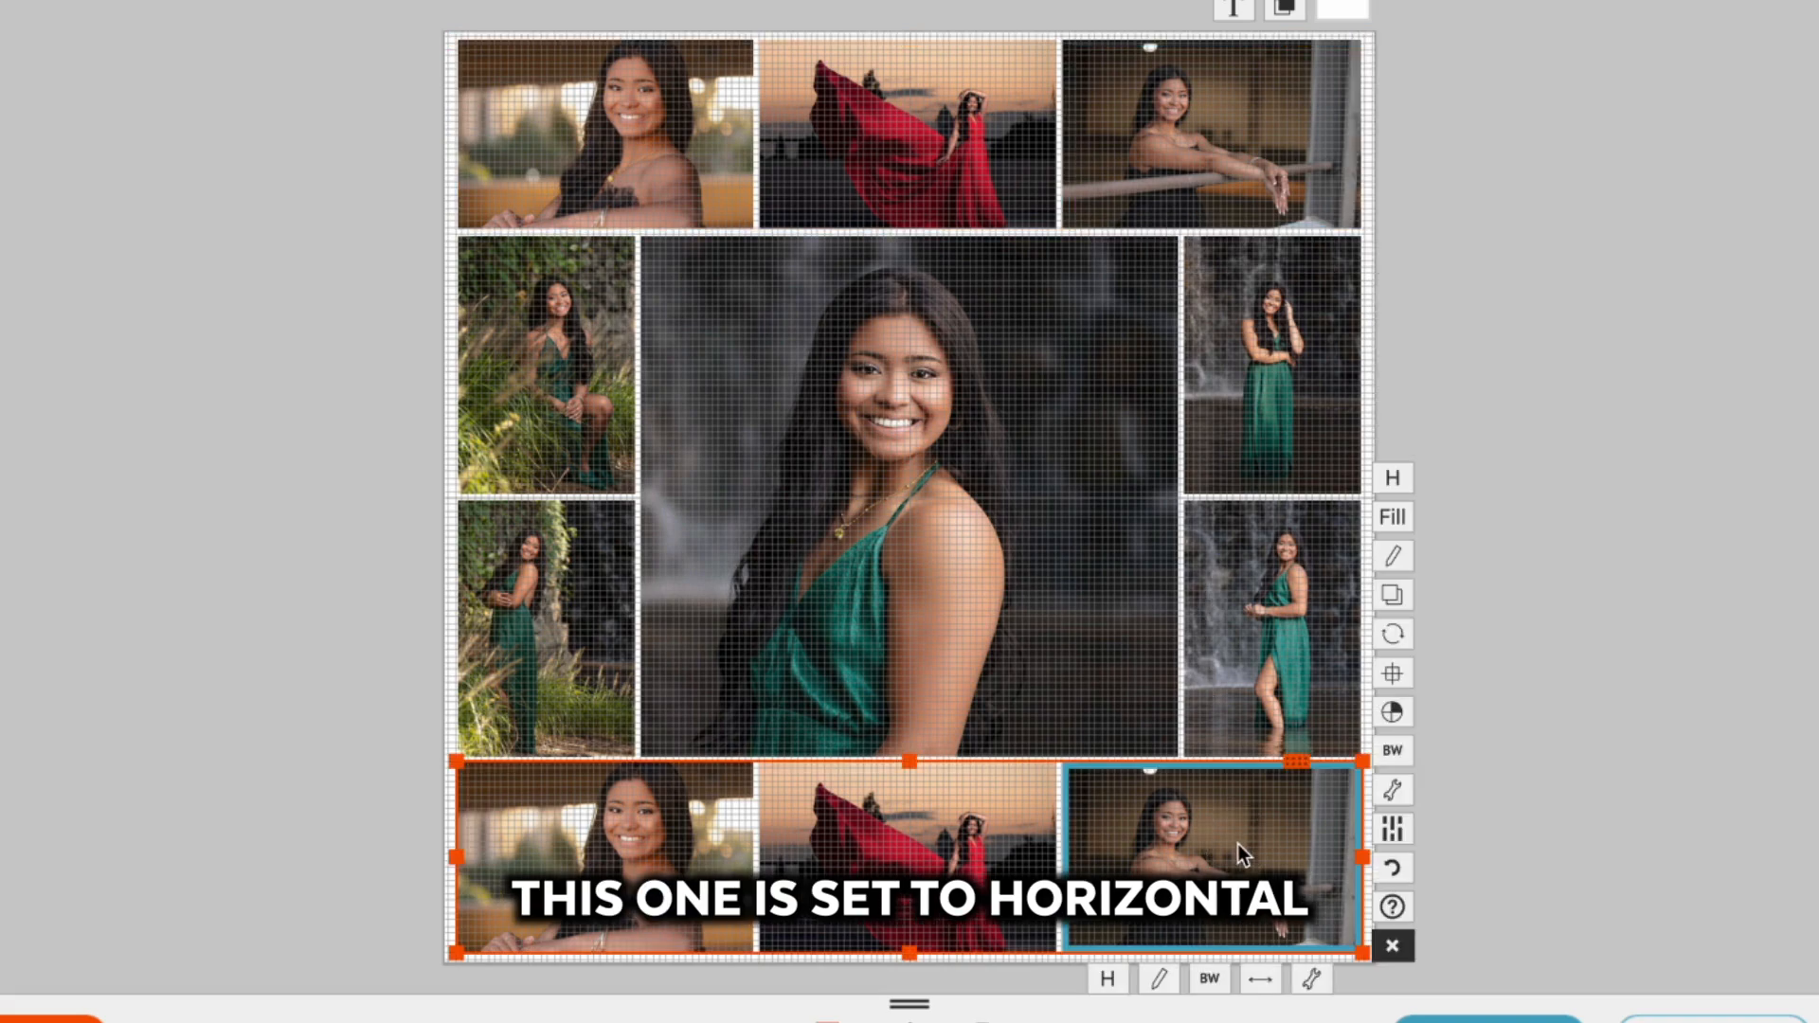
{"action": "left_click", "coordinate": [1290, 414]}
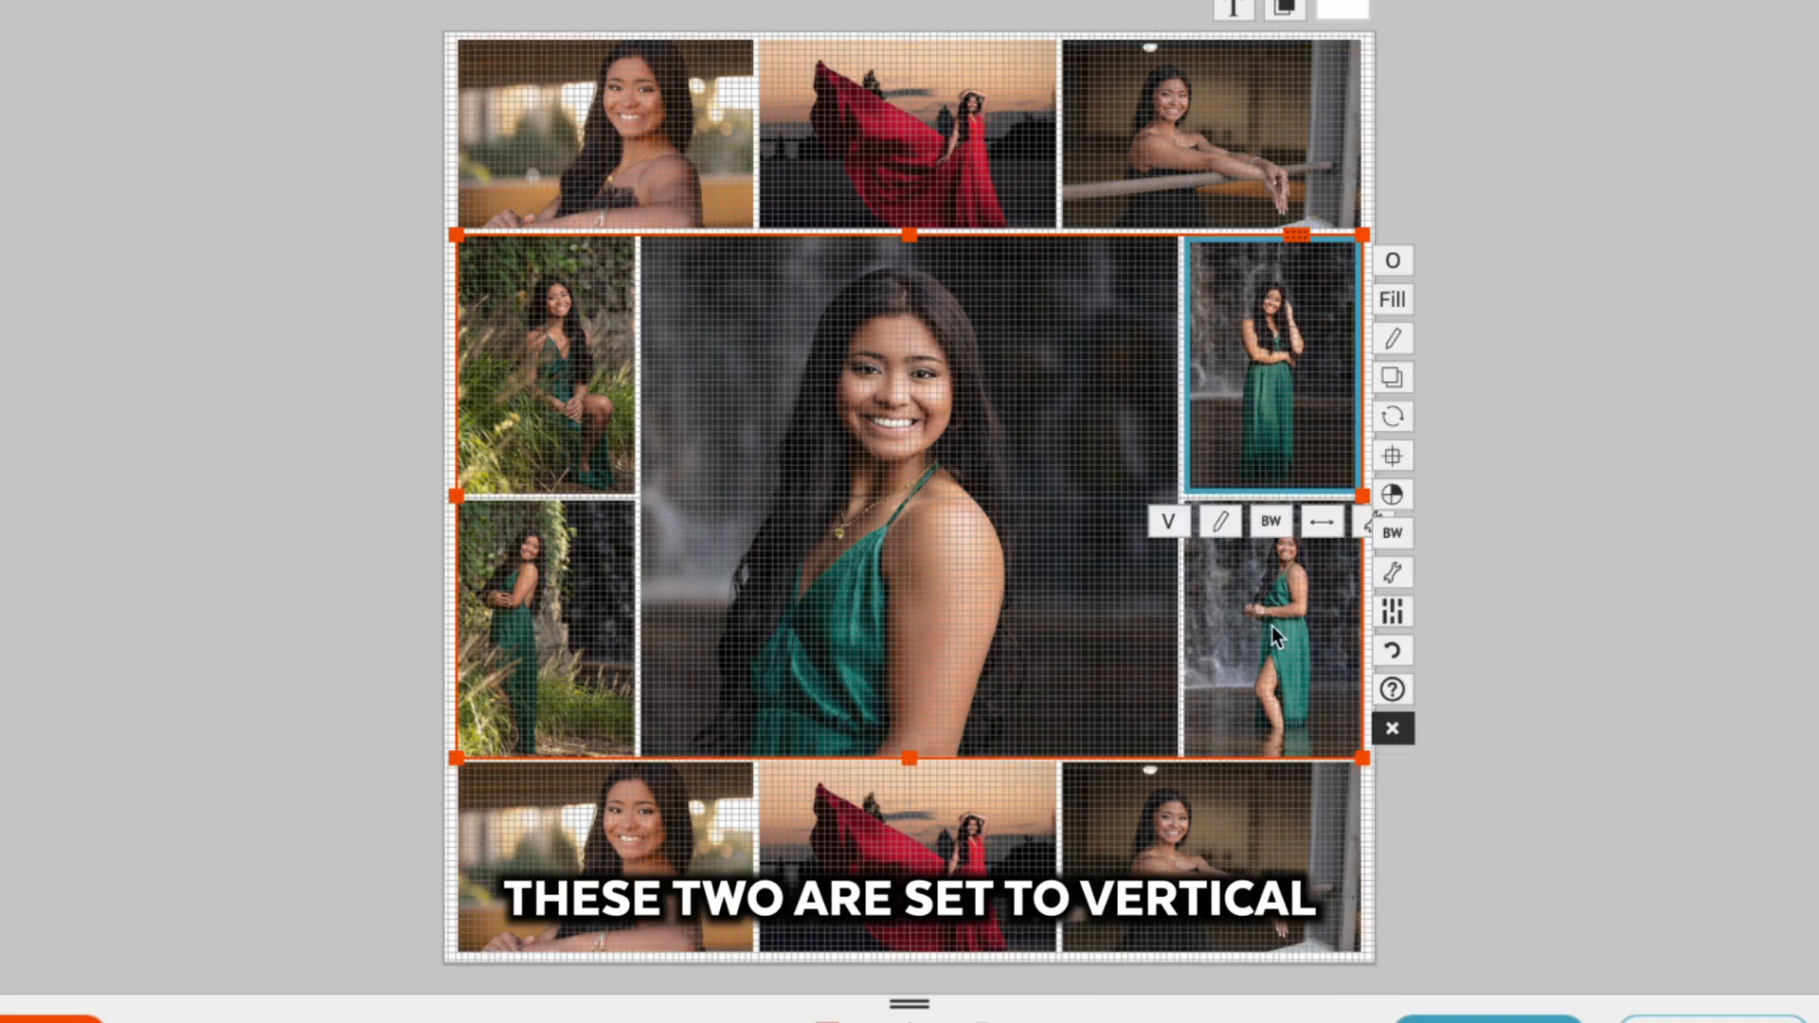
{"action": "left_click", "coordinate": [1245, 606]}
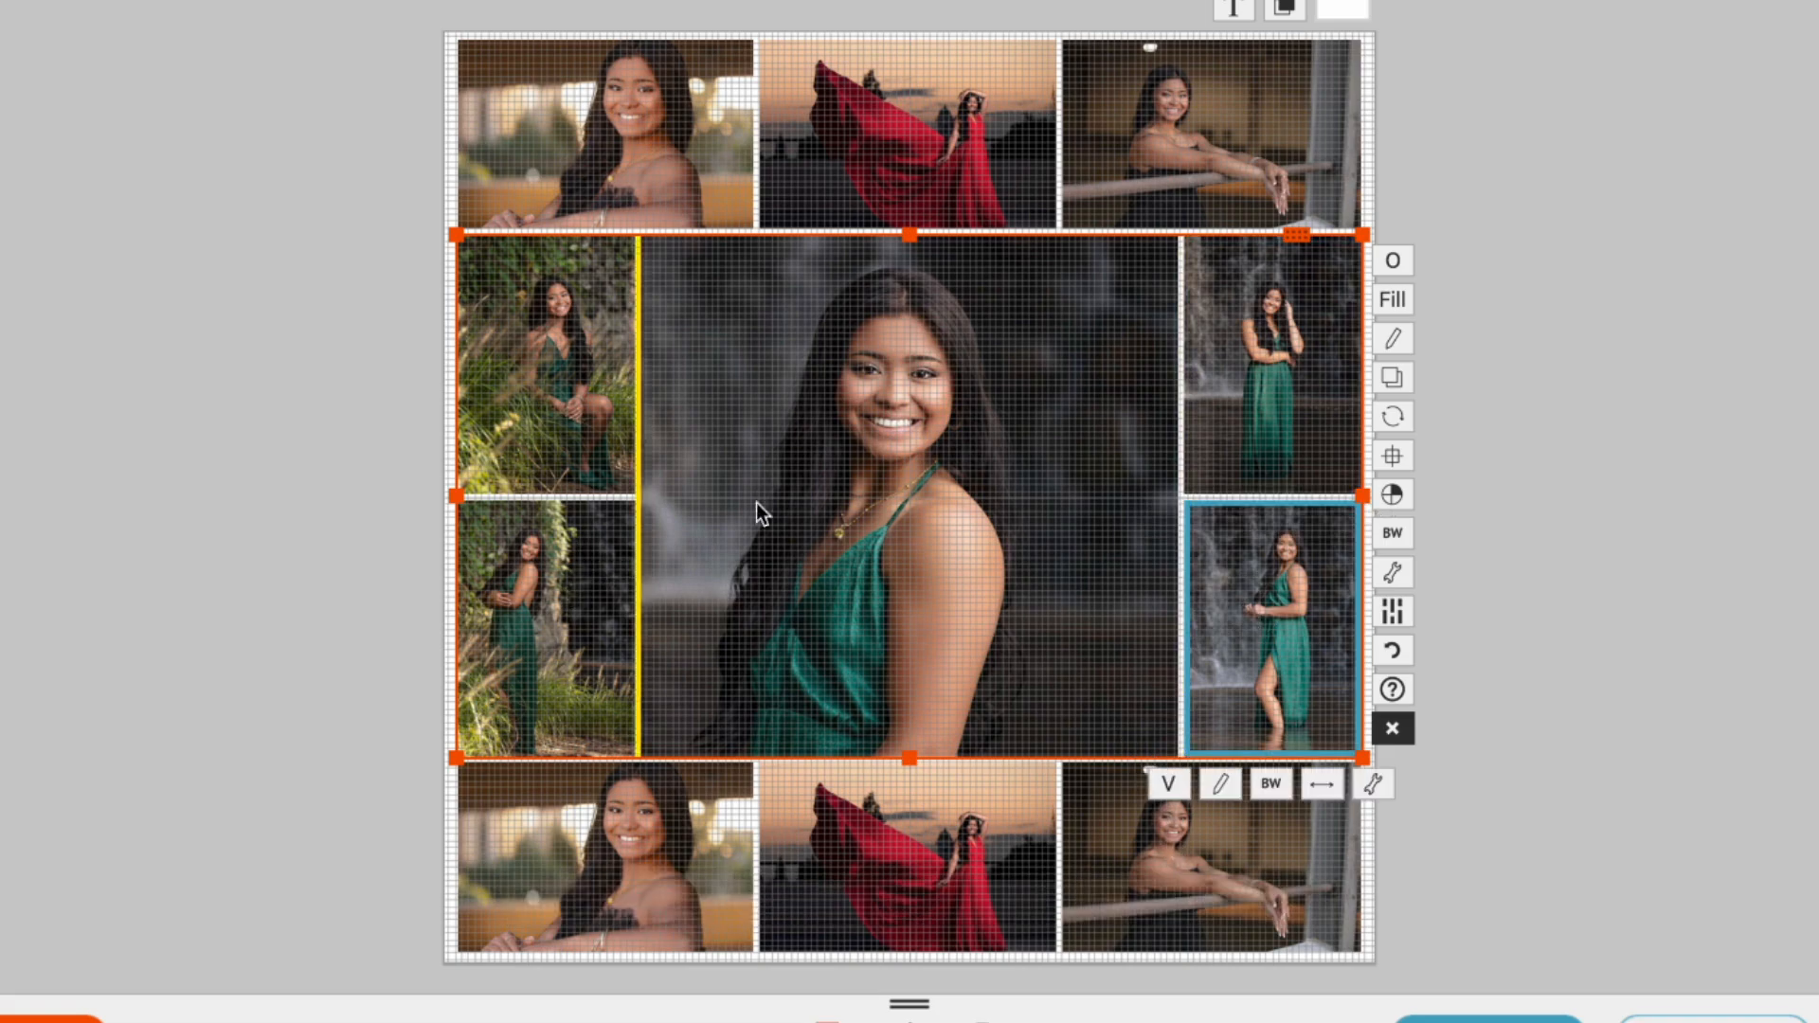
{"action": "left_click", "coordinate": [857, 446]}
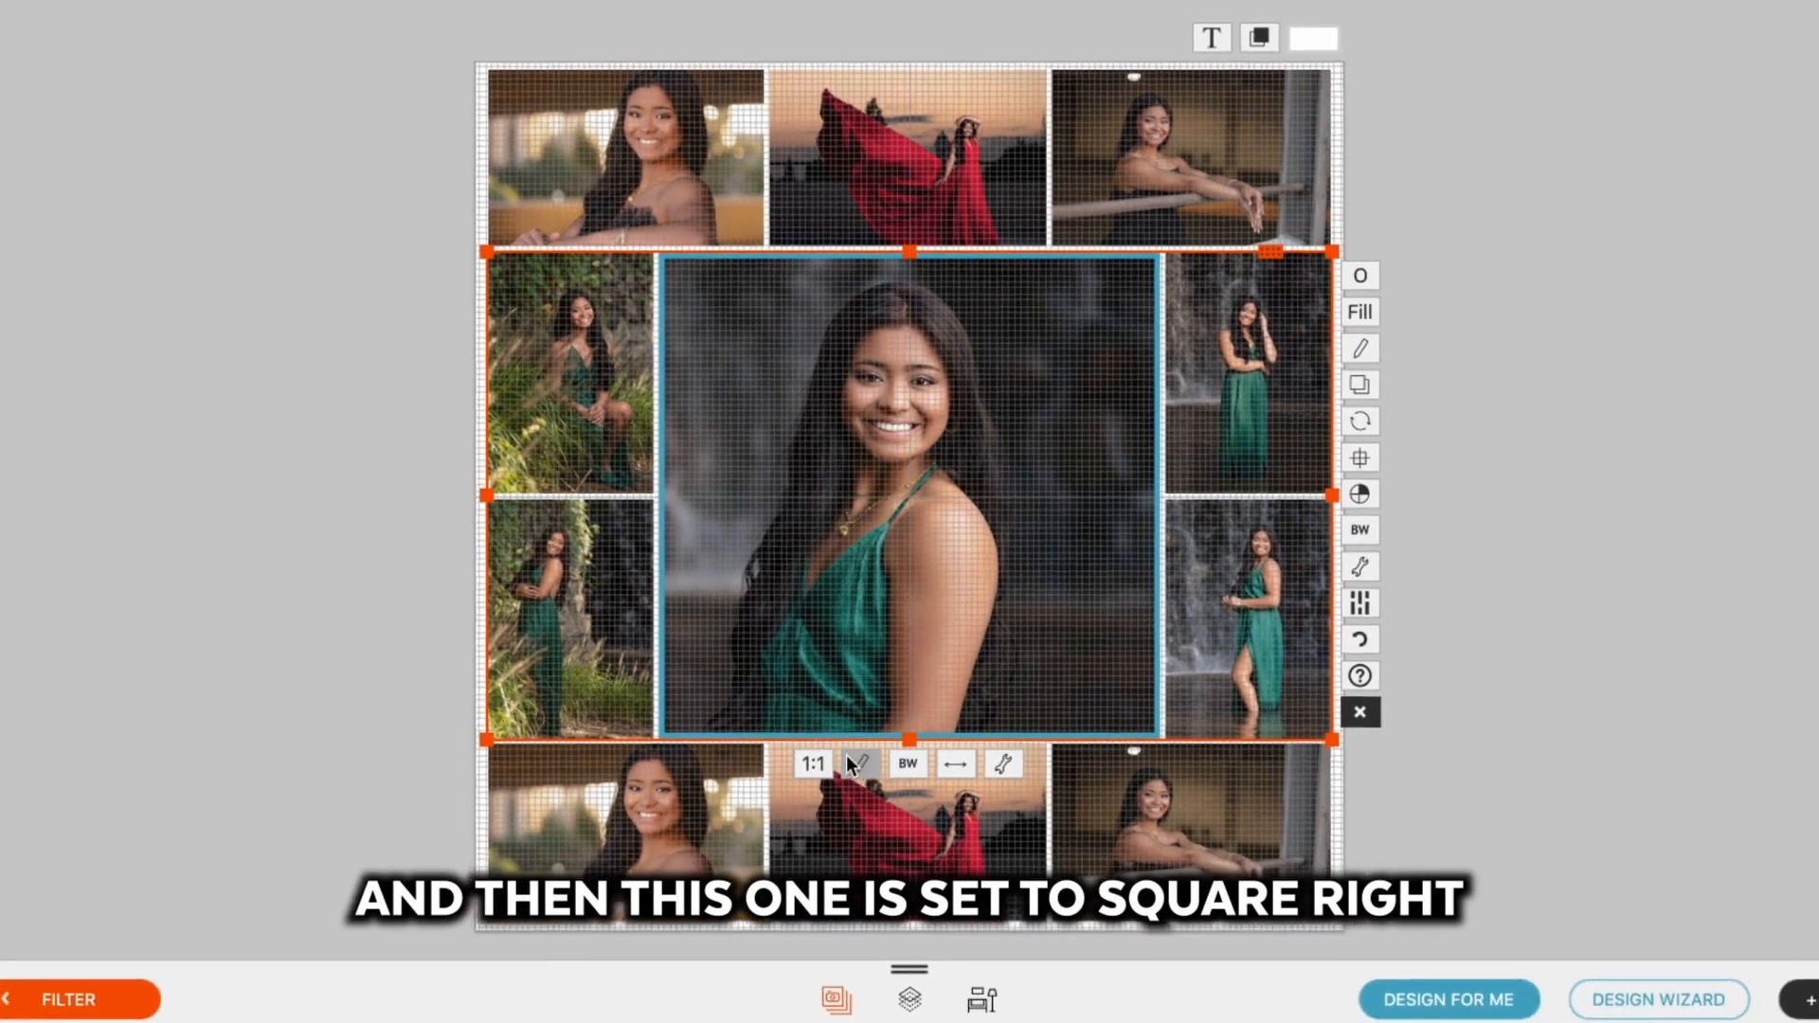
{"action": "left_click", "coordinate": [1683, 440]}
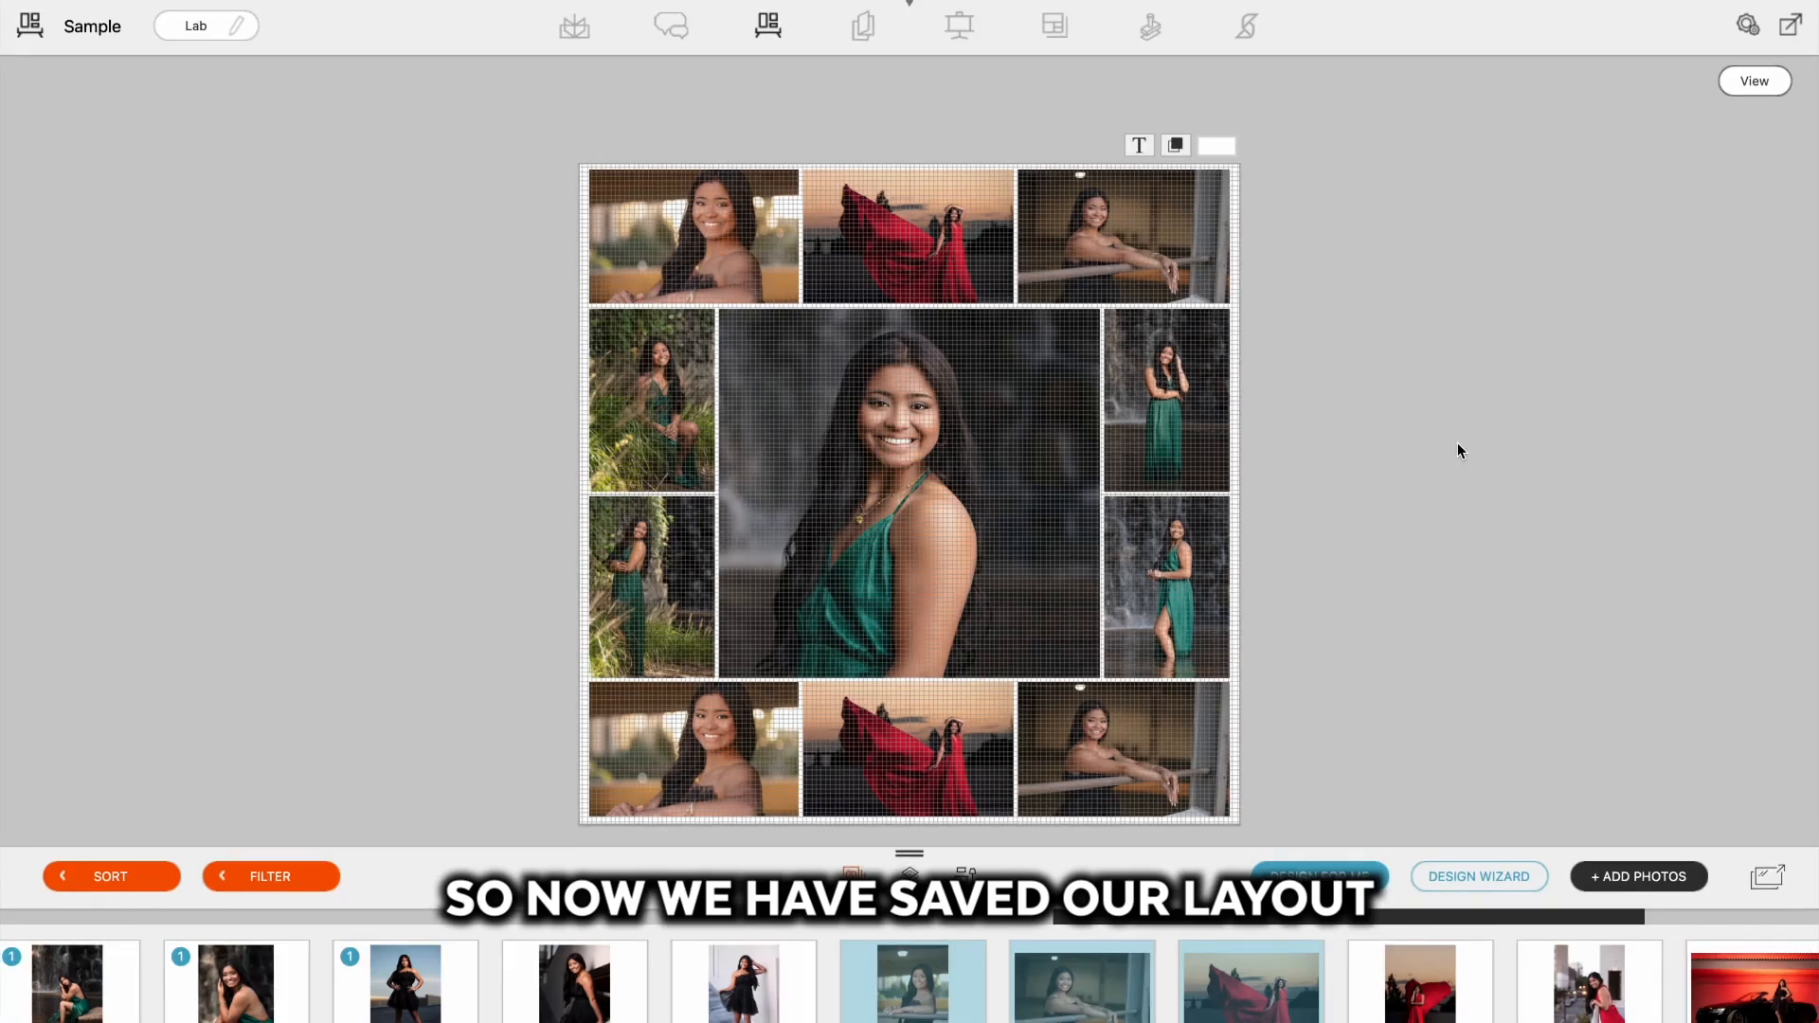
Return to the room view and save the layout to Composites with the name Comp 1 and price 15000.
{"action": "left_click", "coordinate": [1759, 83]}
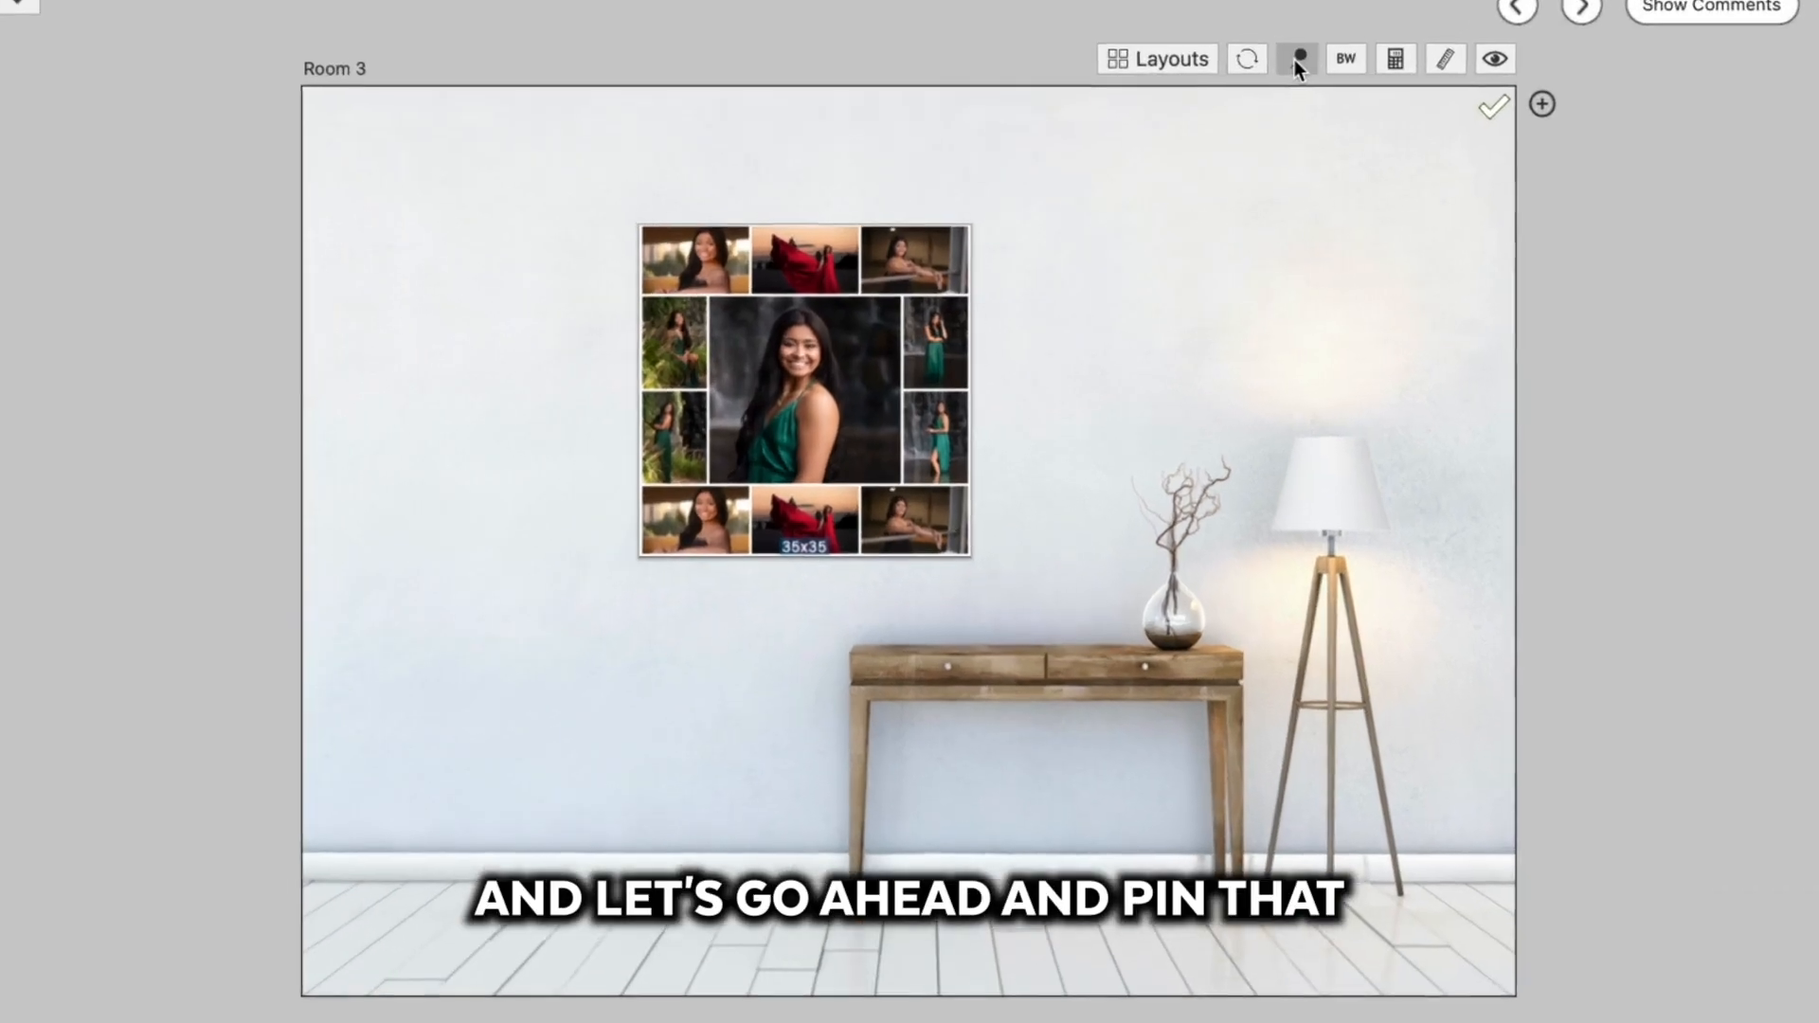
{"action": "left_click", "coordinate": [1191, 120]}
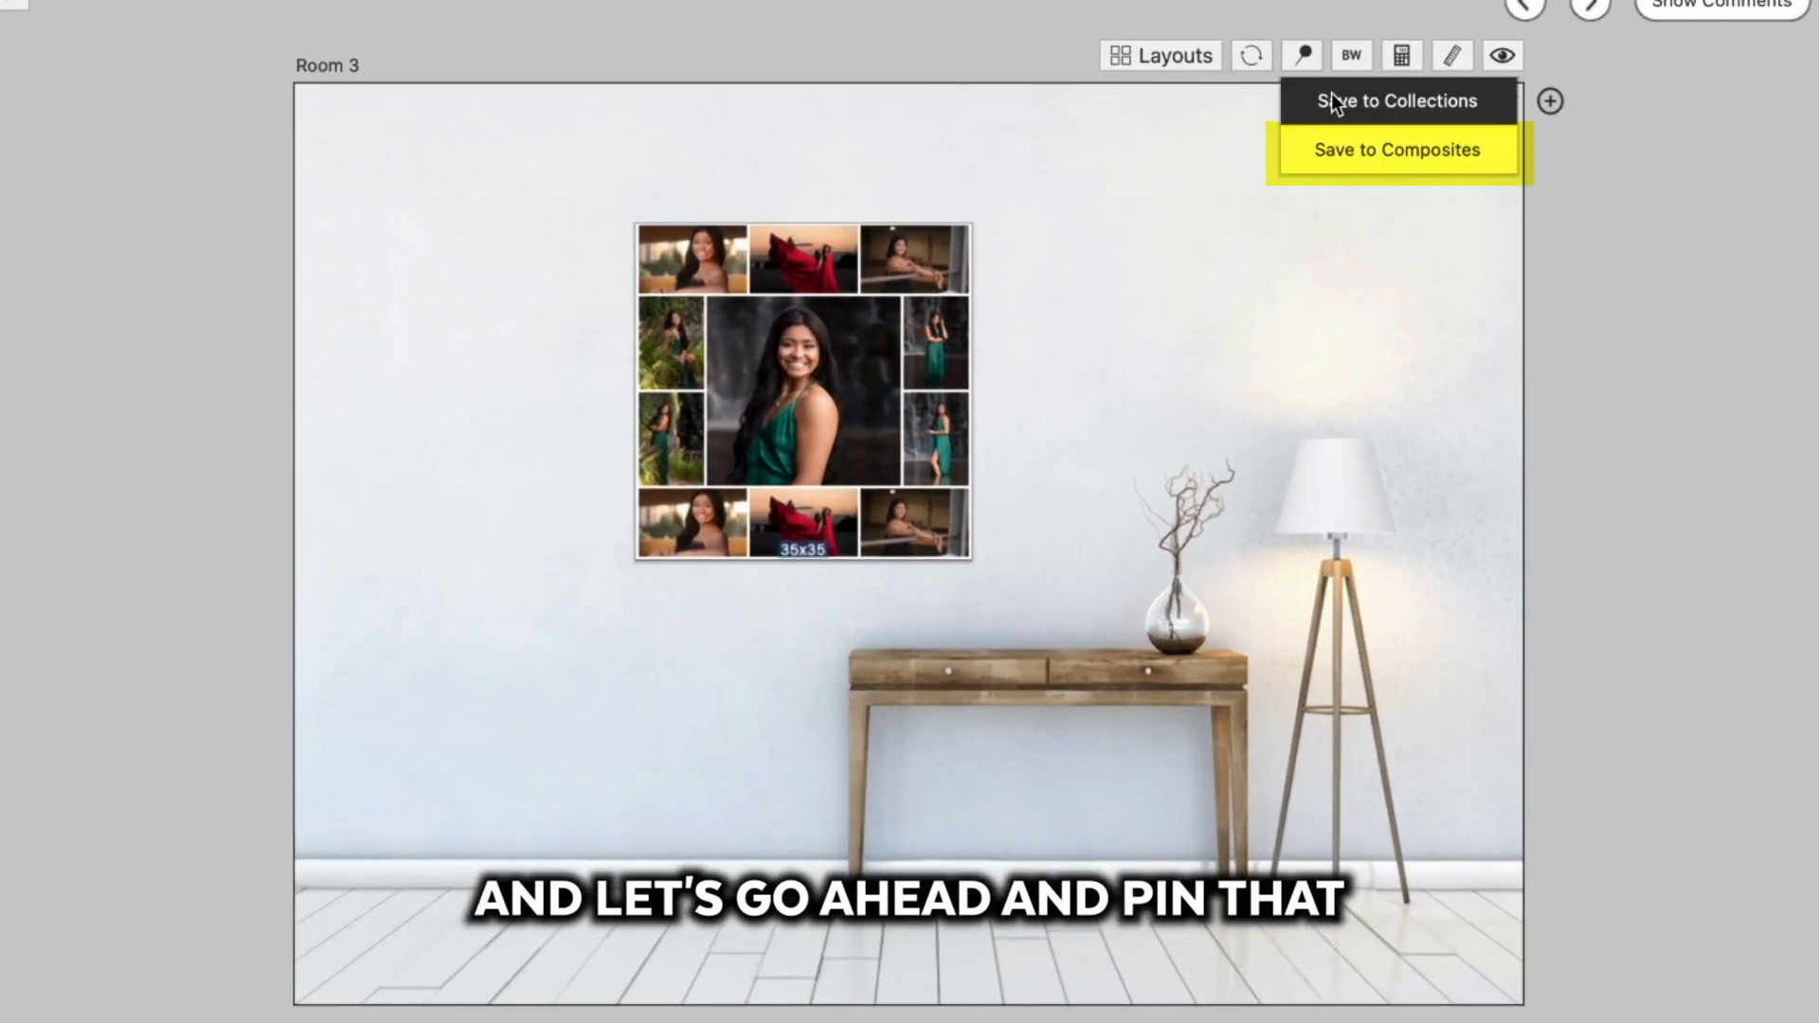
{"action": "left_click", "coordinate": [1332, 150]}
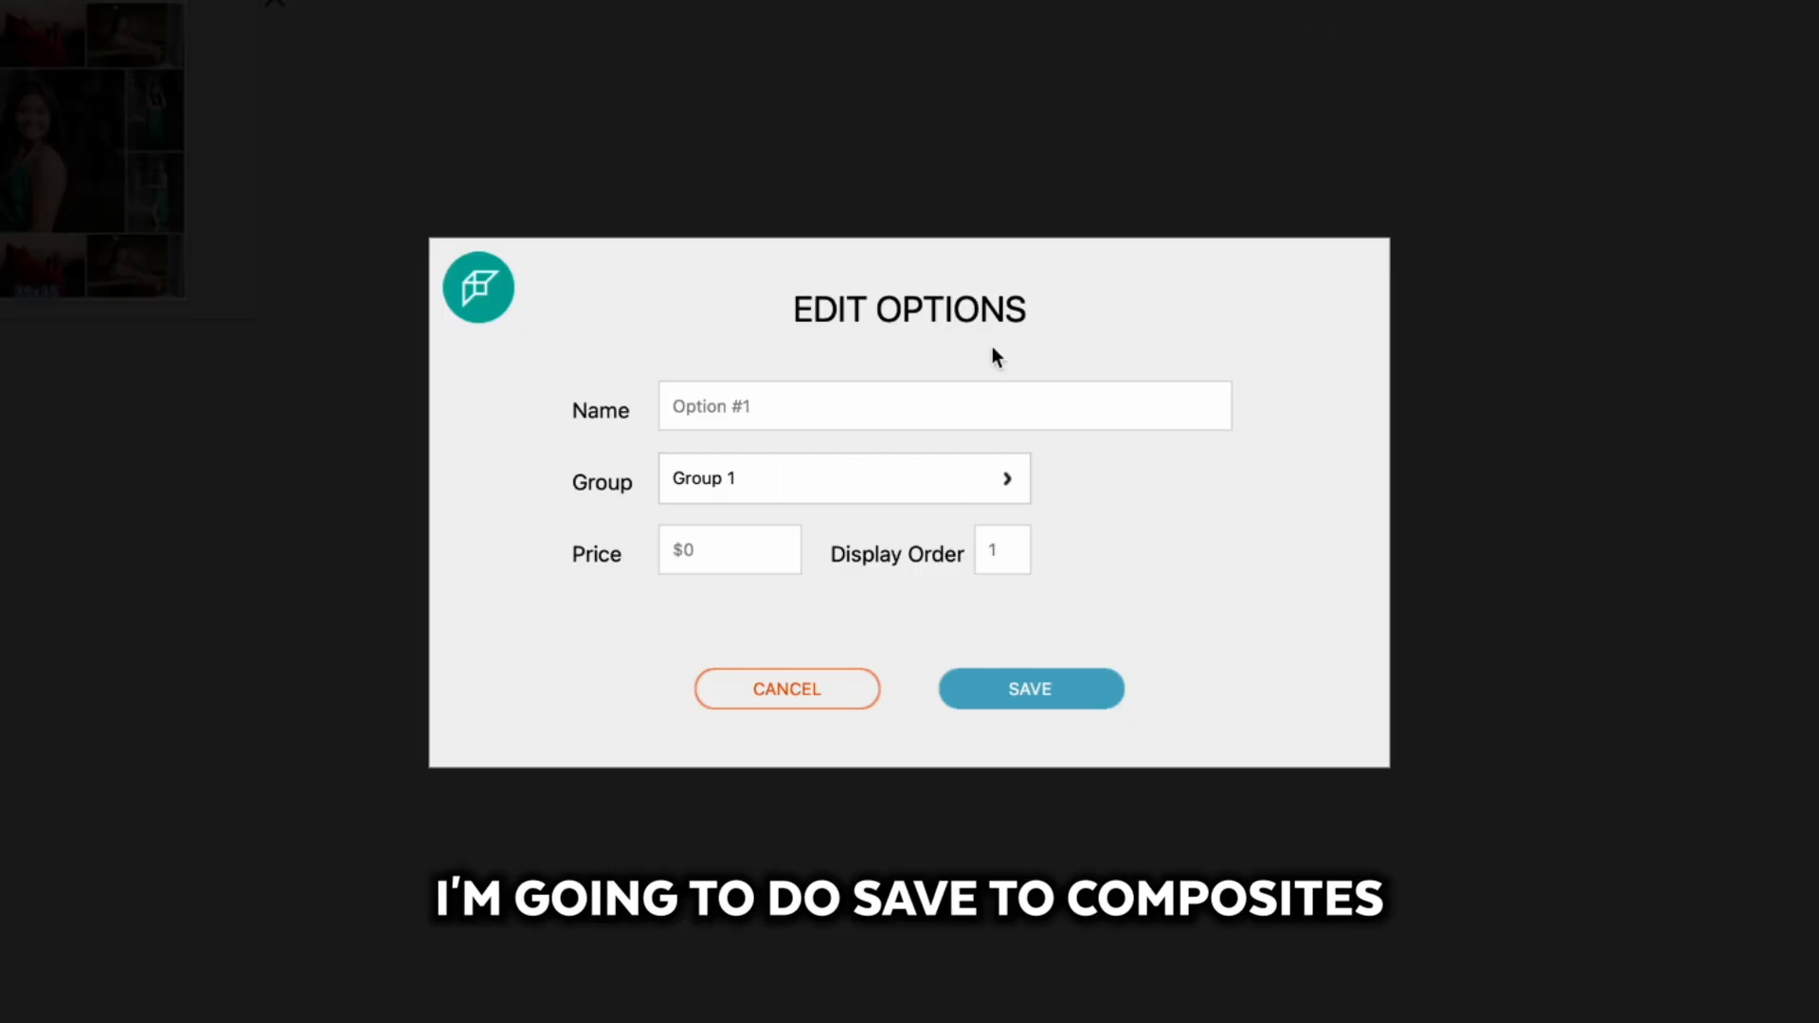
{"action": "left_click", "coordinate": [807, 416]}
{"action": "type", "text": "Comp "}
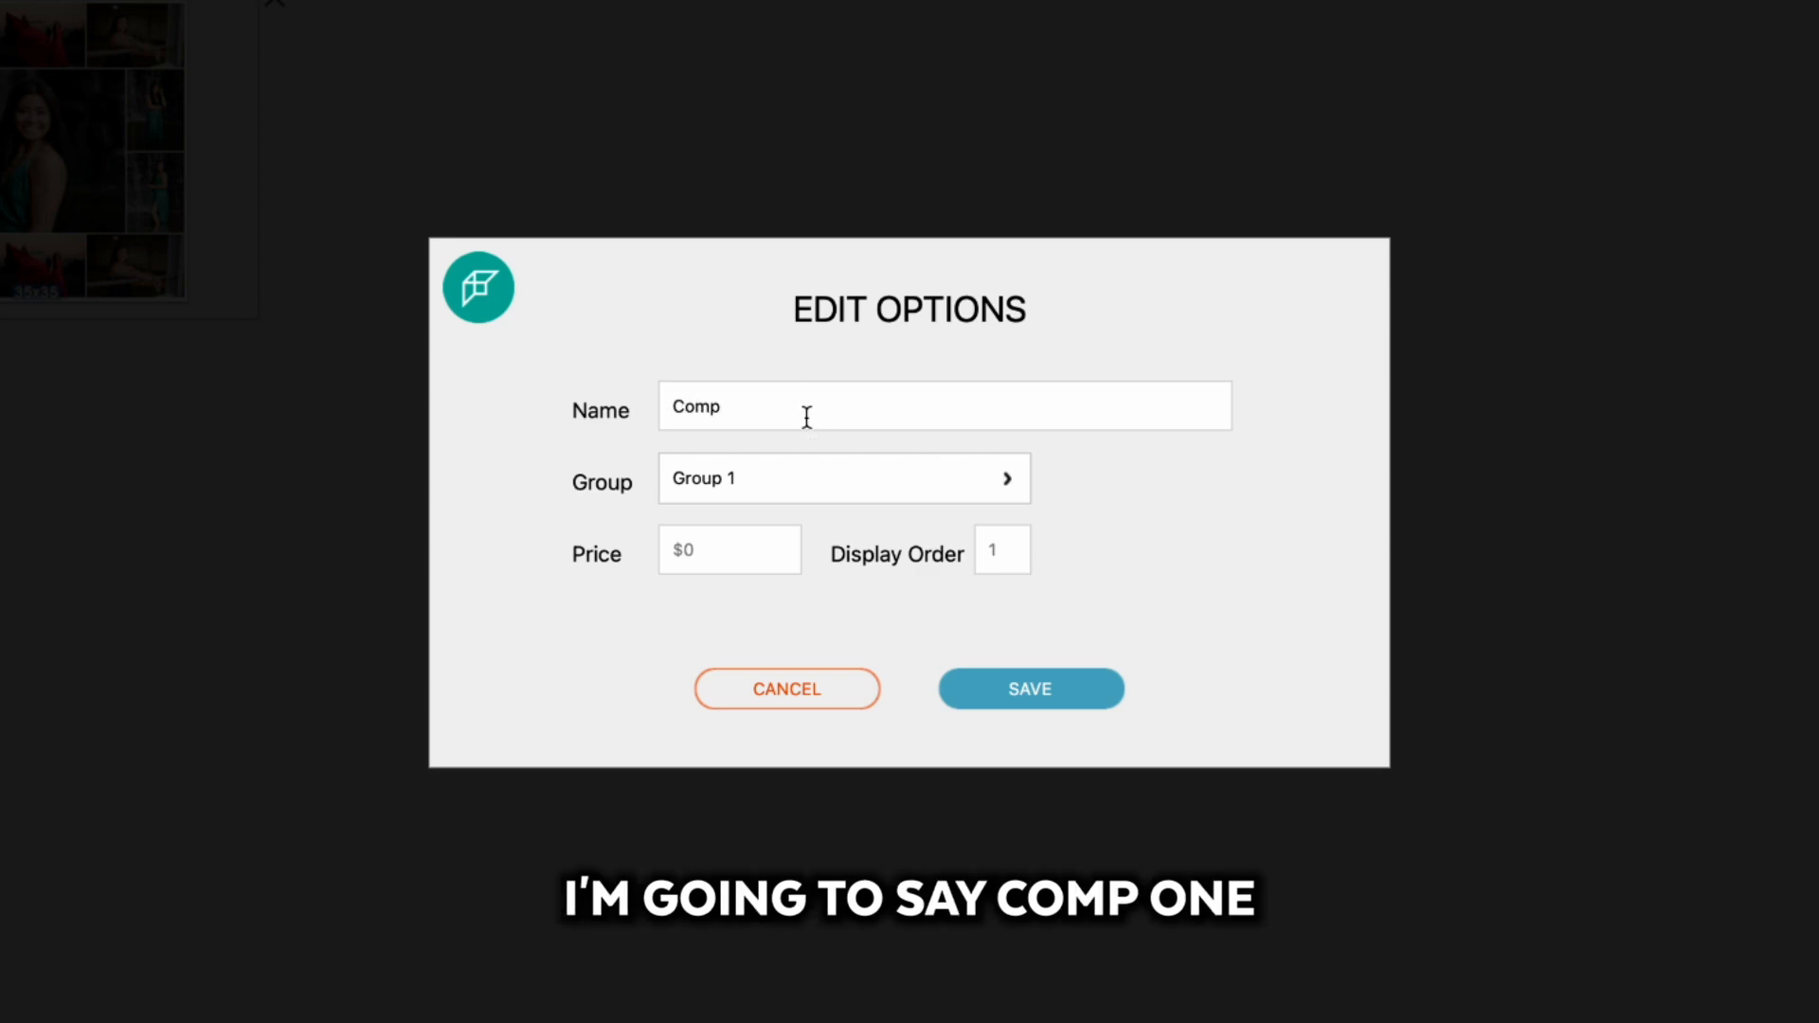
{"action": "type", "text": "1"}
{"action": "left_click", "coordinate": [778, 568]}
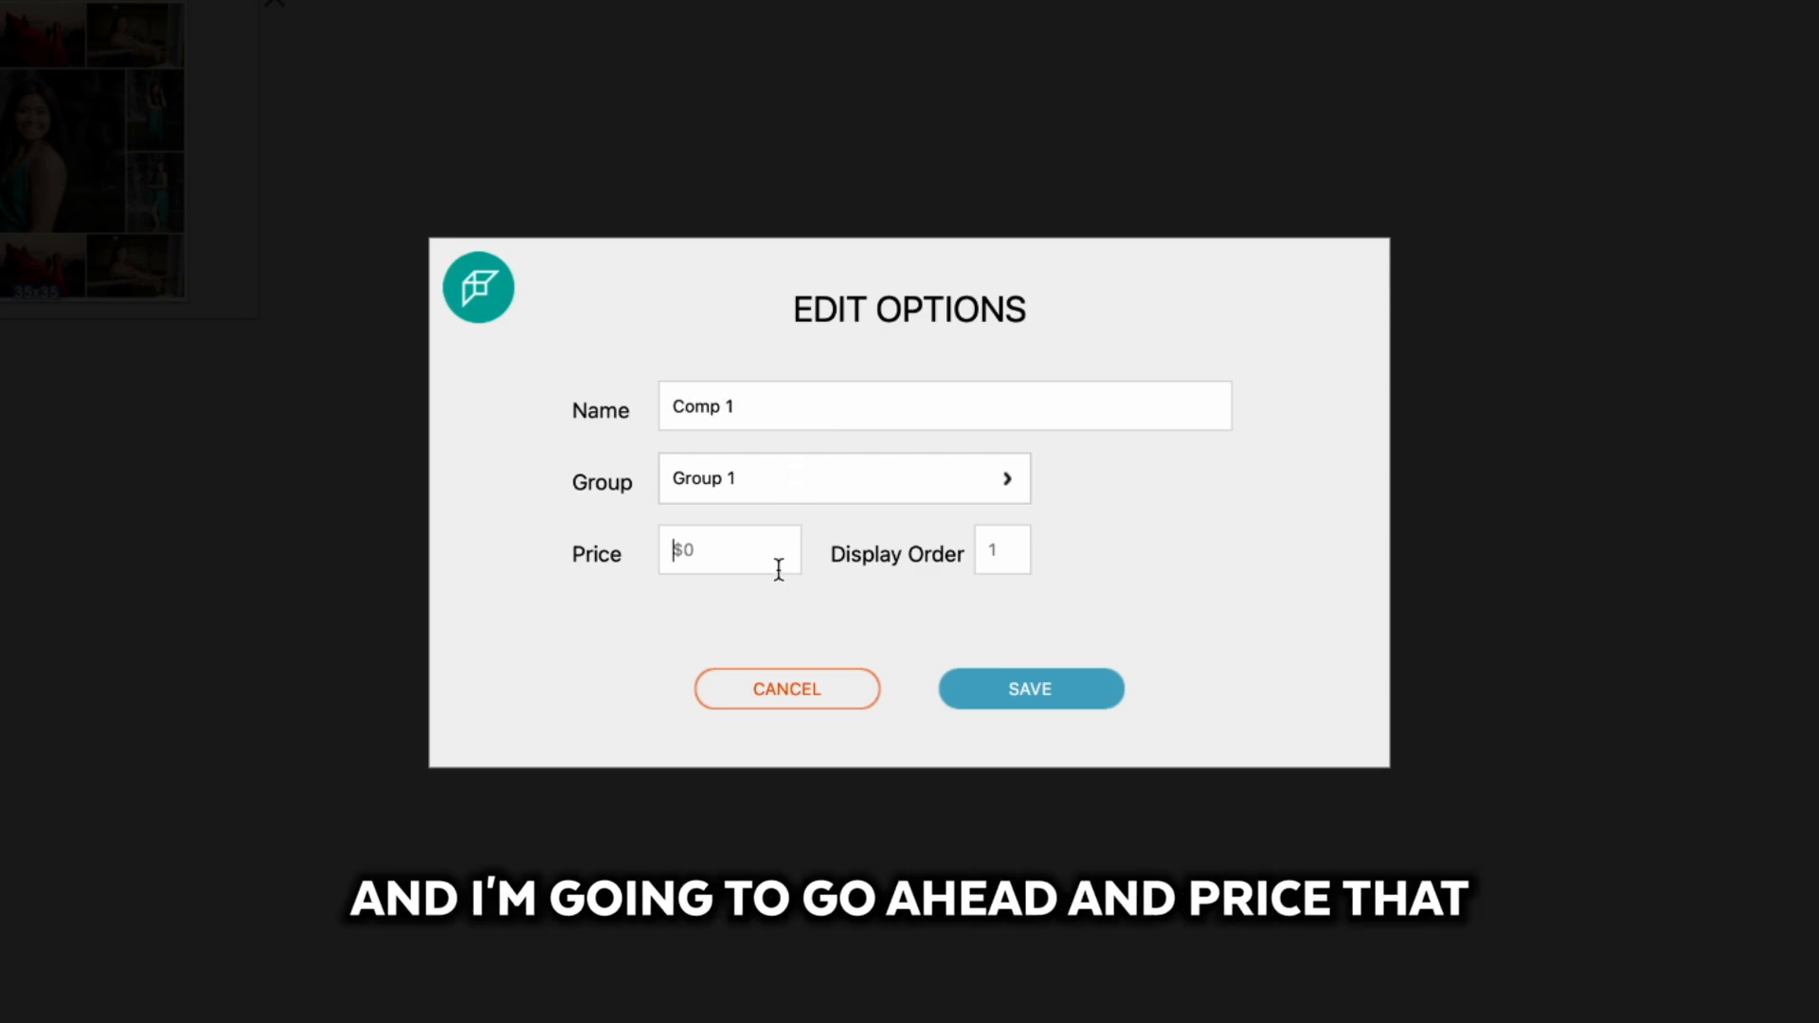
{"action": "type", "text": "15000"}
{"action": "left_click", "coordinate": [943, 675]}
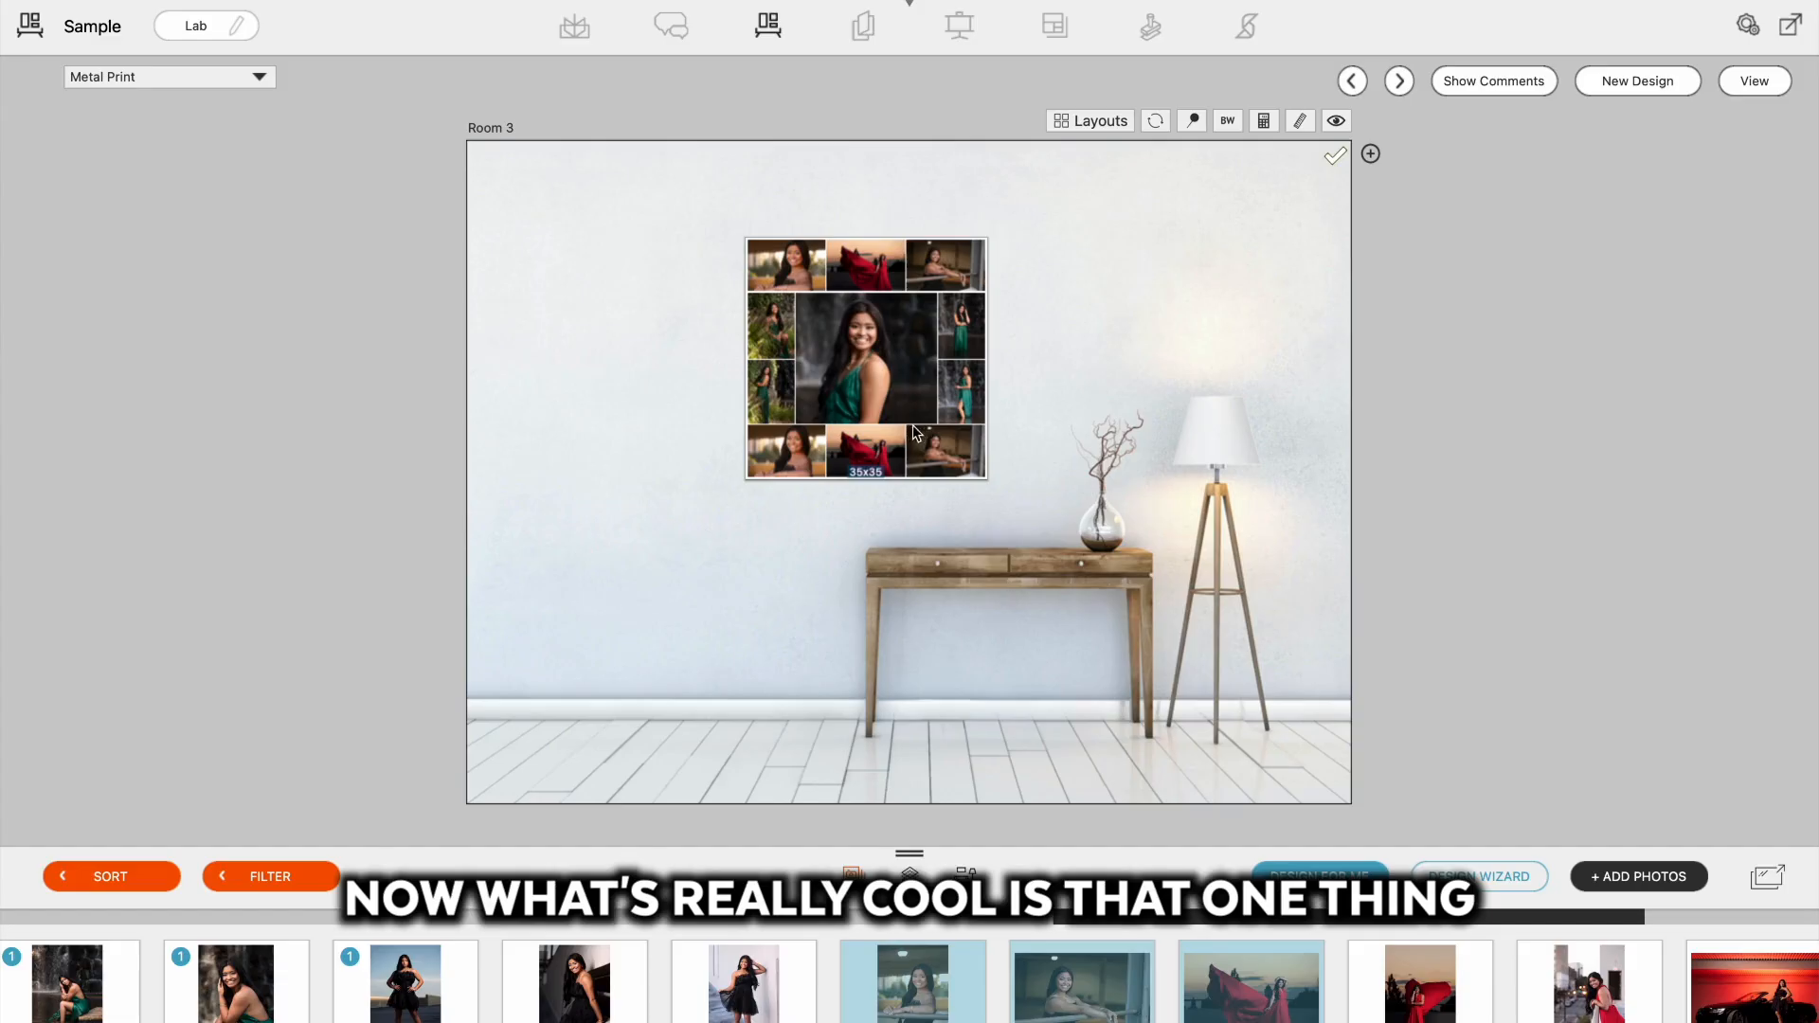
Scale the composite on the wall down to 24x24.
{"action": "left_click", "coordinate": [982, 473]}
{"action": "left_click_drag", "start_coordinate": [988, 481], "coordinate": [926, 415]}
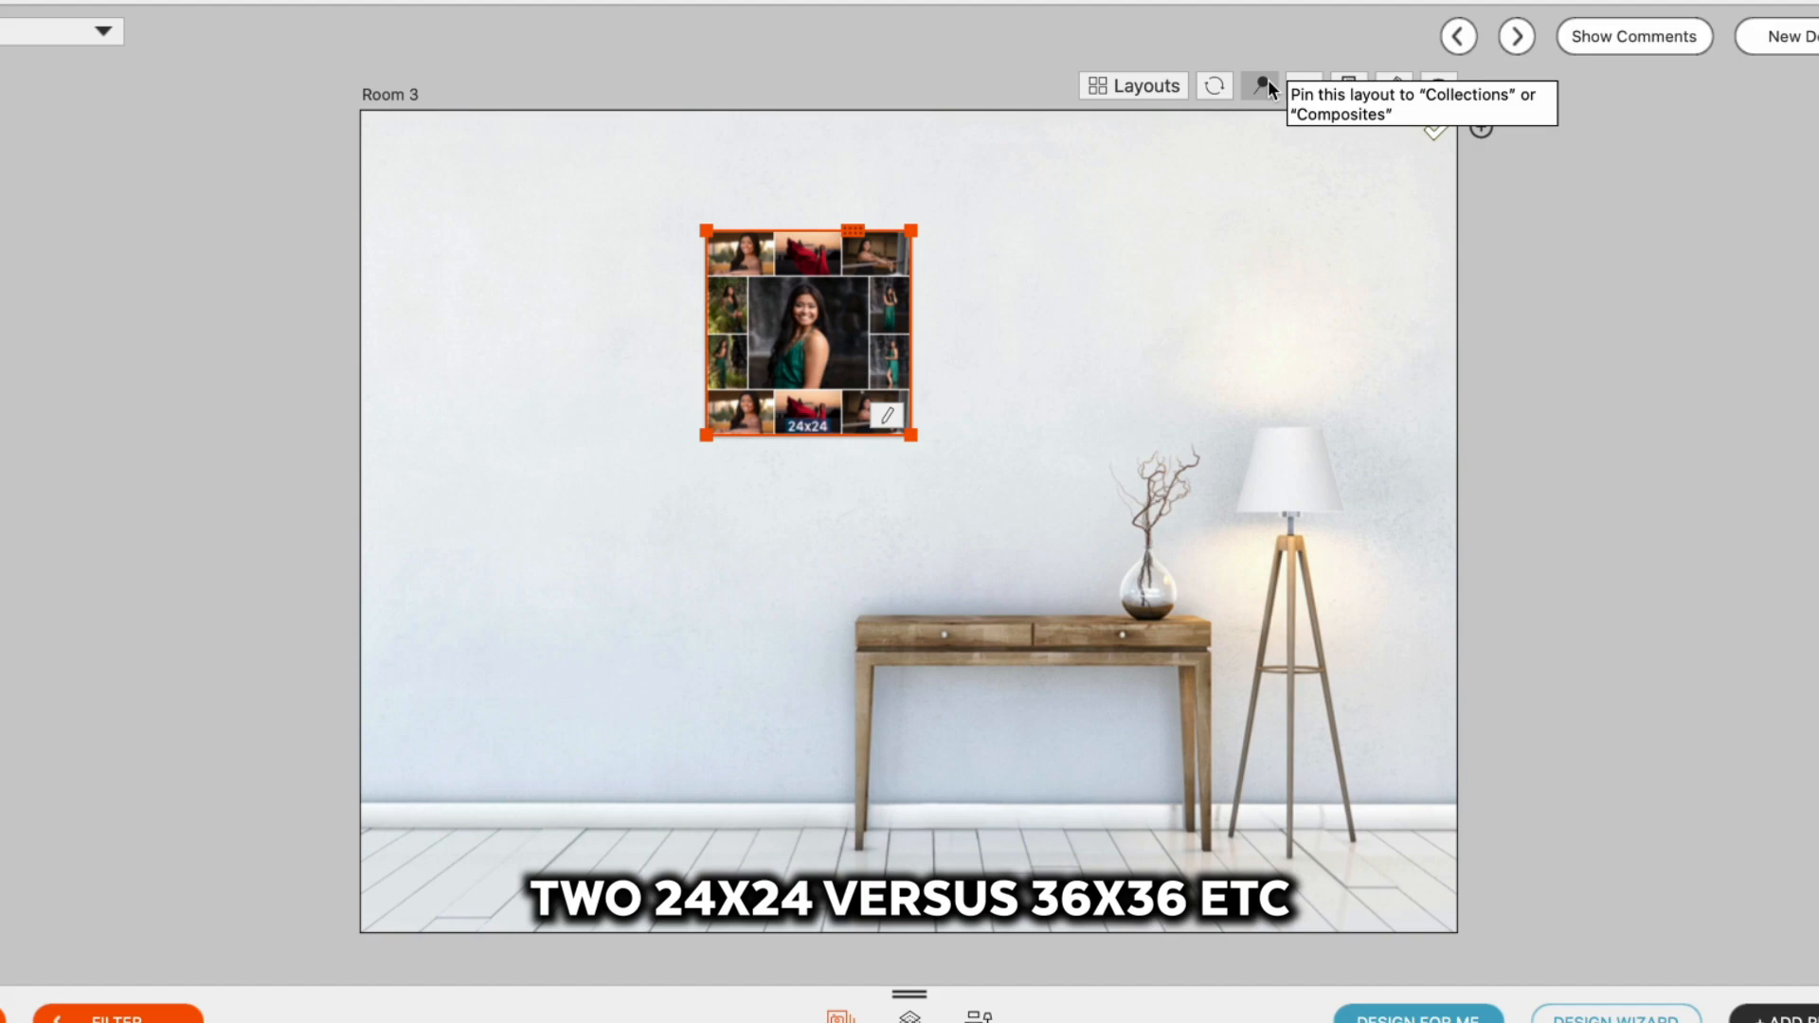
{"action": "left_click", "coordinate": [1207, 491]}
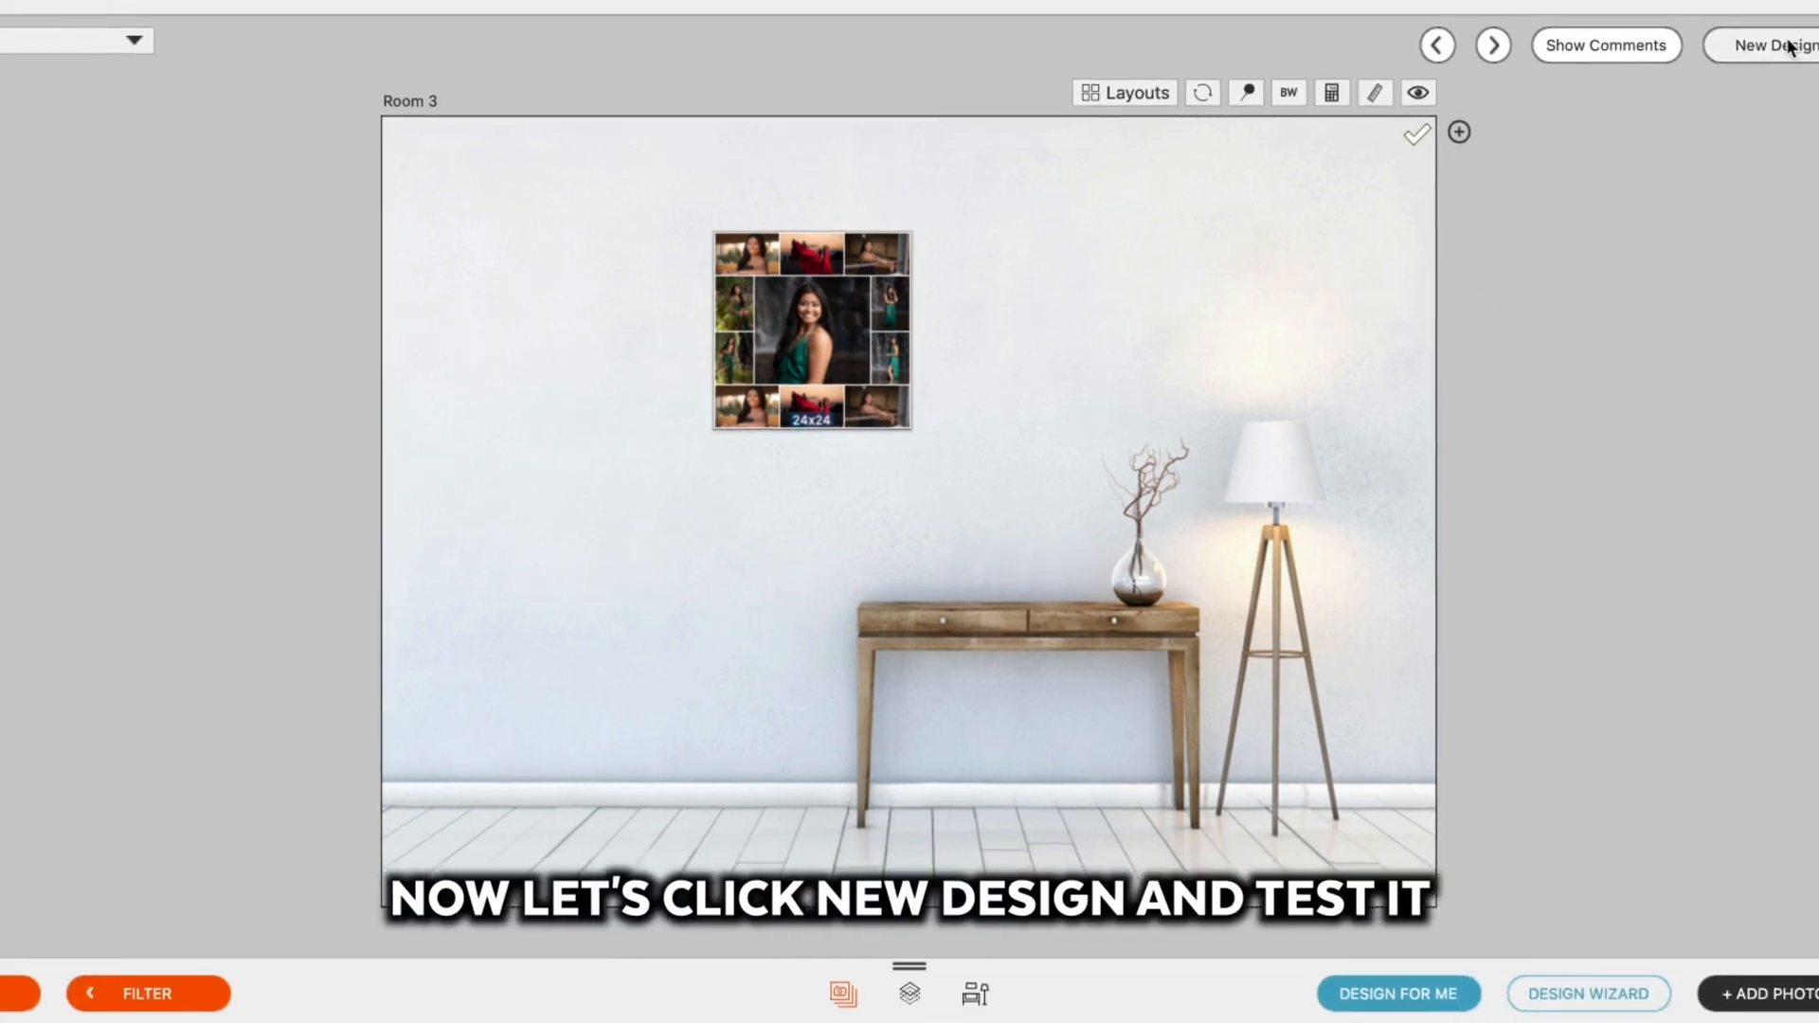
Start a new room design and place twelve photos from the image strip together on the wall.
{"action": "left_click", "coordinate": [1771, 44]}
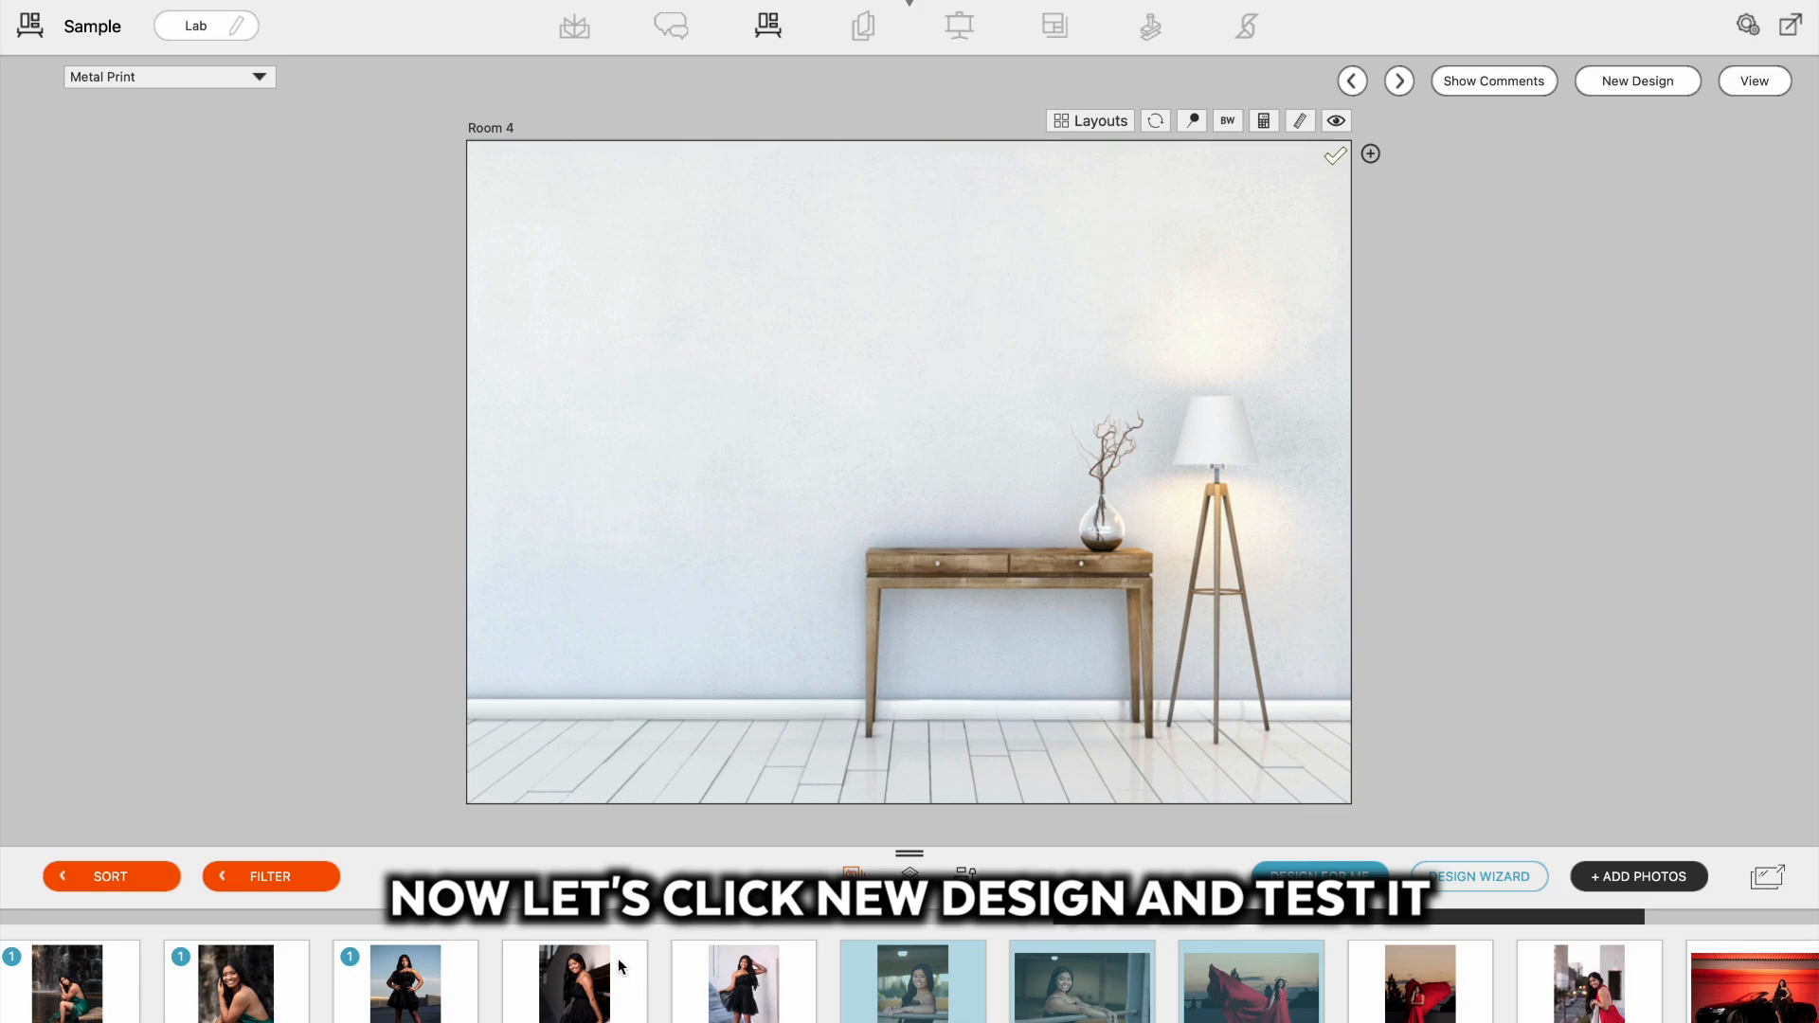
{"action": "left_click", "coordinate": [74, 985]}
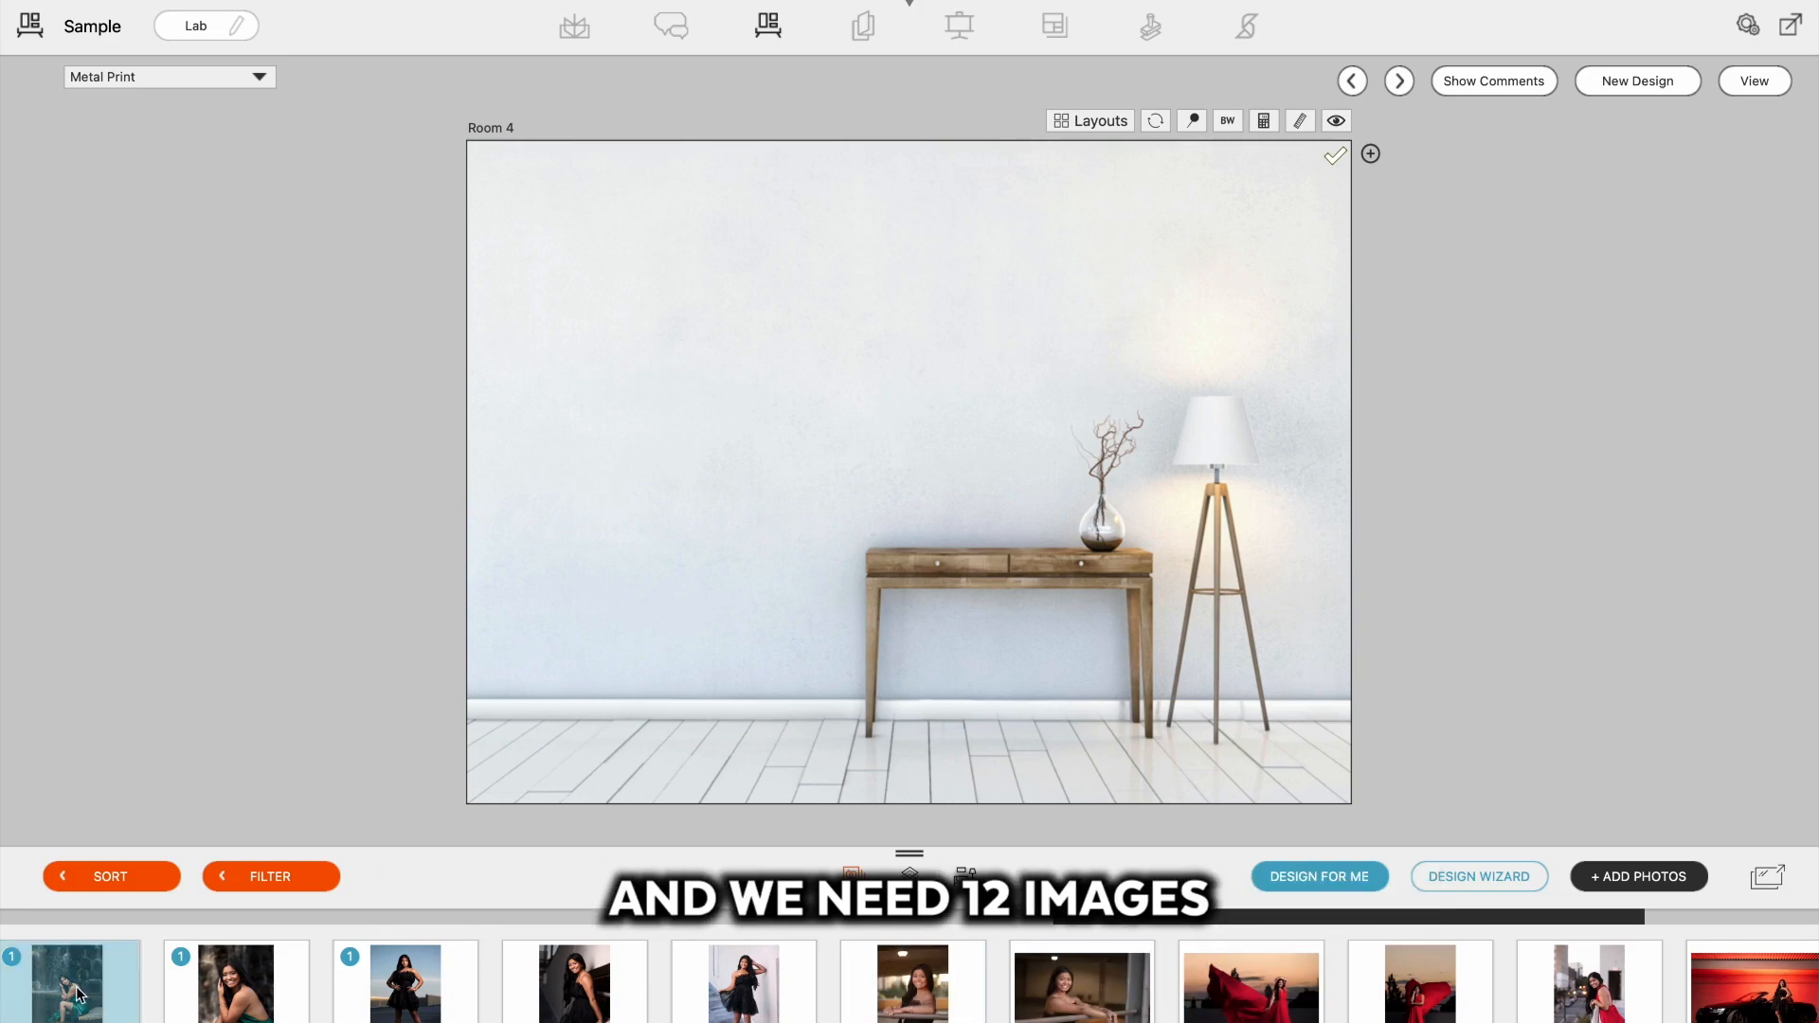
{"action": "scroll", "coordinate": [75, 984], "scroll_direction": "right", "scroll_amount": 2}
{"action": "scroll", "coordinate": [75, 984], "scroll_direction": "left", "scroll_amount": 2}
{"action": "left_click_drag", "start_coordinate": [259, 930], "coordinate": [926, 183]}
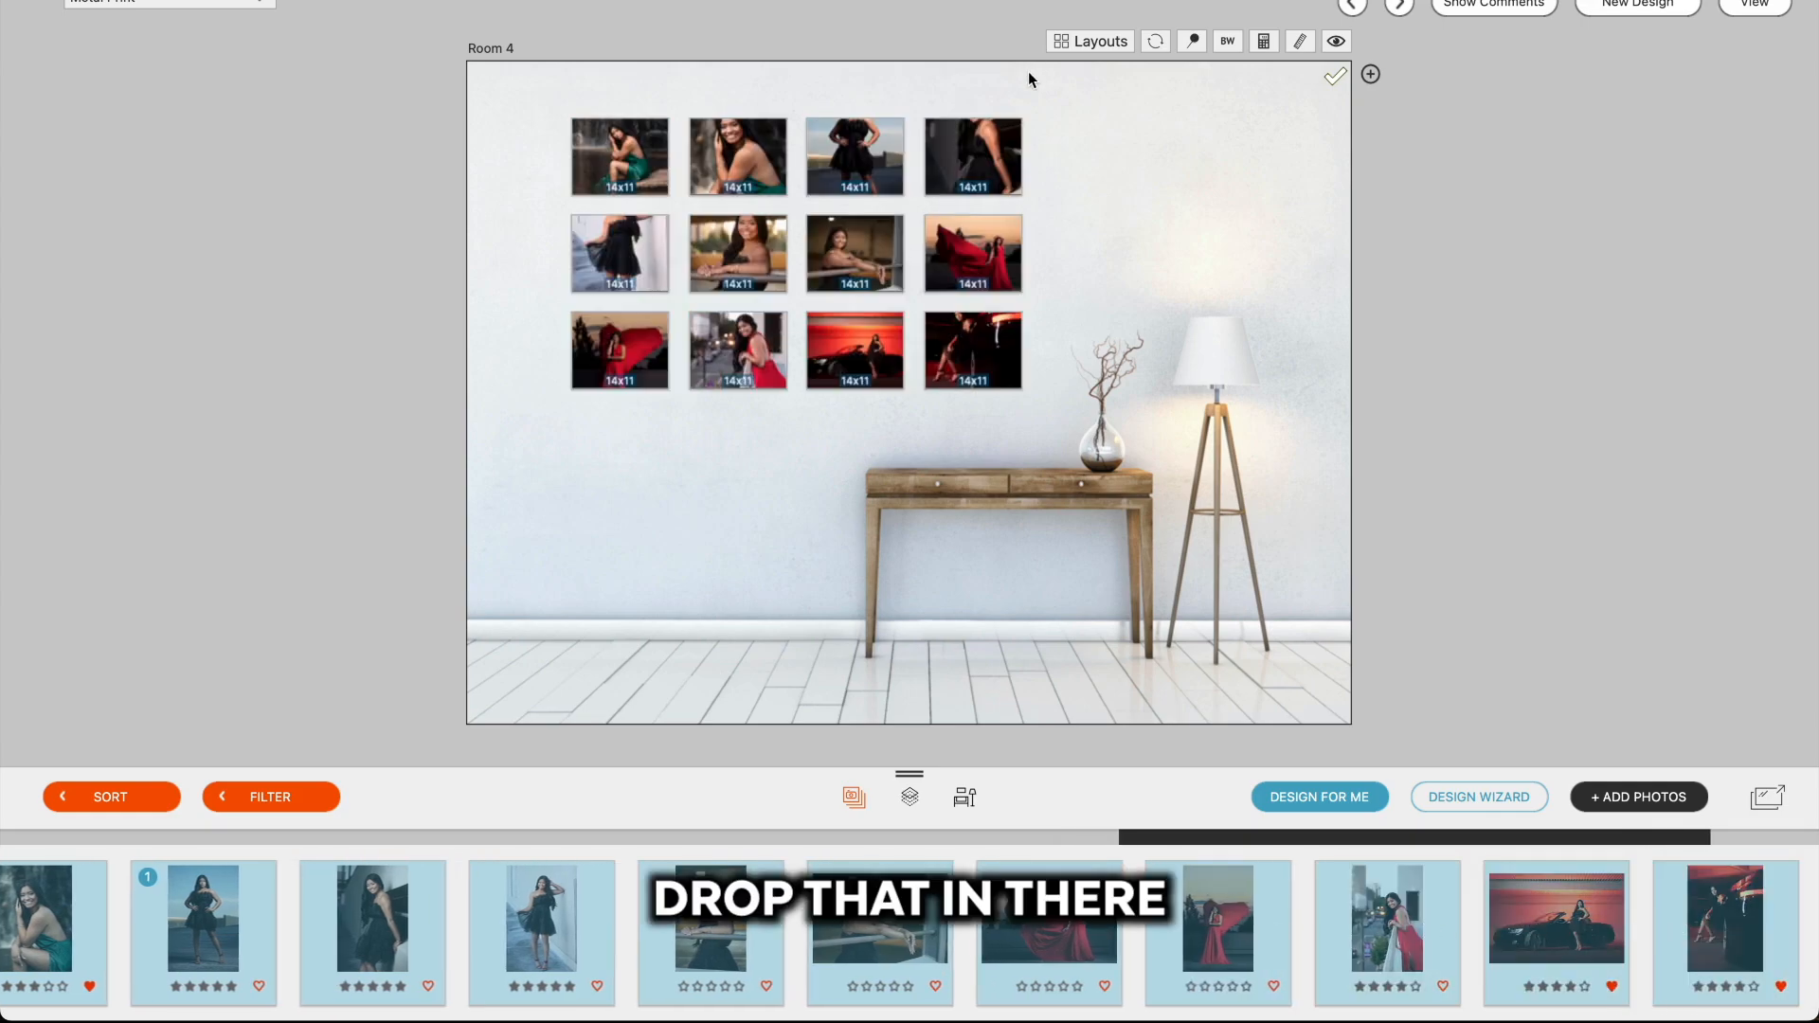
Apply the saved composite layout to the twelve wall photos and open the composite for editing.
{"action": "left_click", "coordinate": [1073, 39]}
{"action": "left_click", "coordinate": [701, 170]}
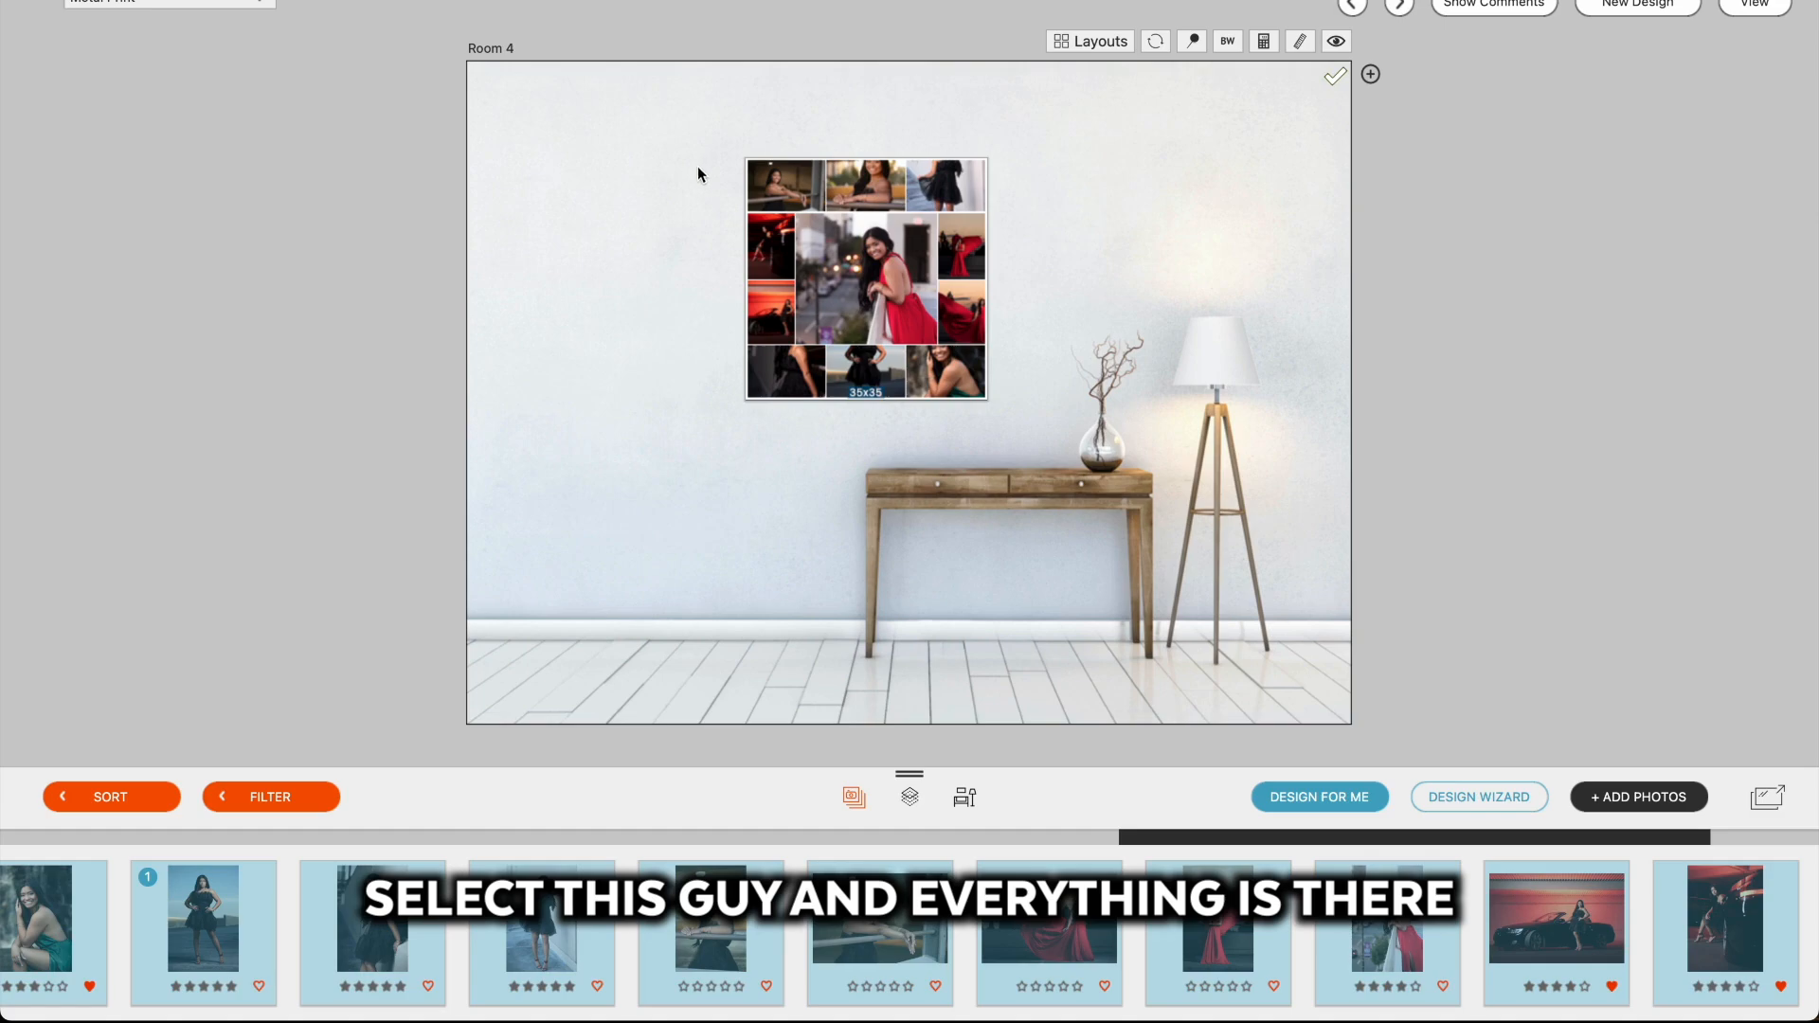
{"action": "double_click", "coordinate": [871, 289]}
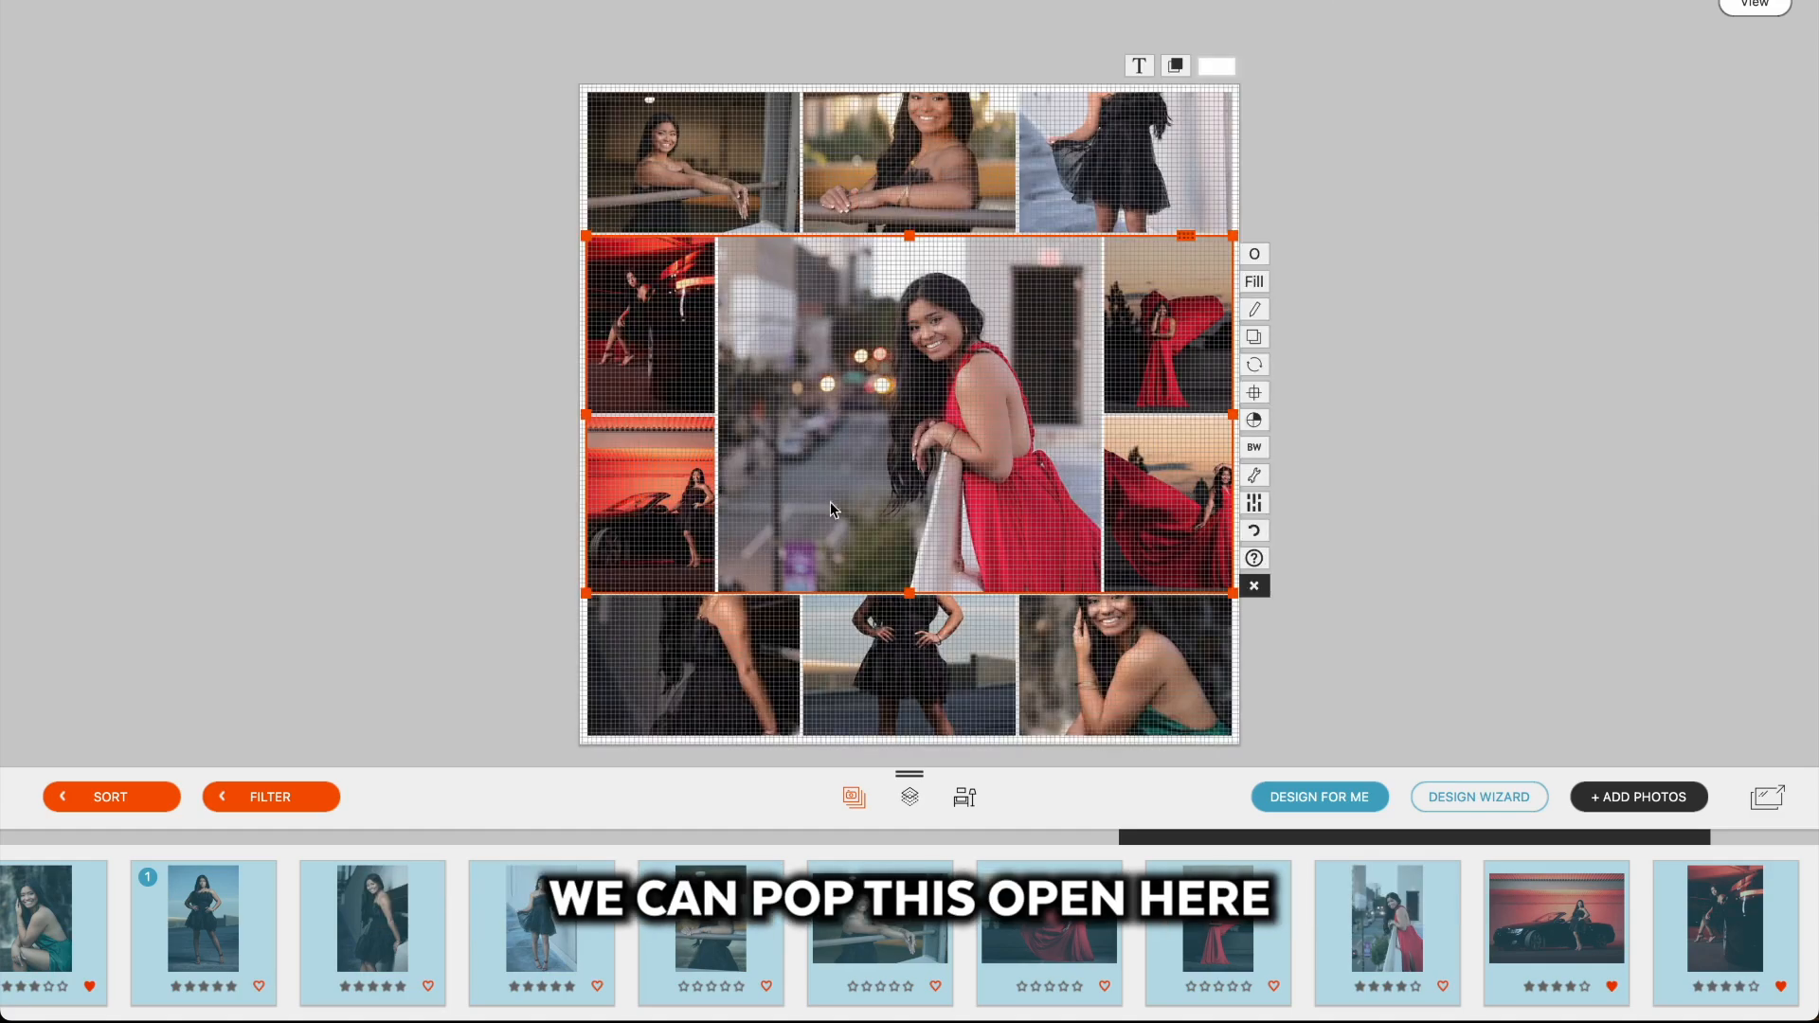
Reposition the badly cropped images in the lower, side and upper frames so the subject is well framed, and hide the grid lines.
{"action": "left_click", "coordinate": [941, 636]}
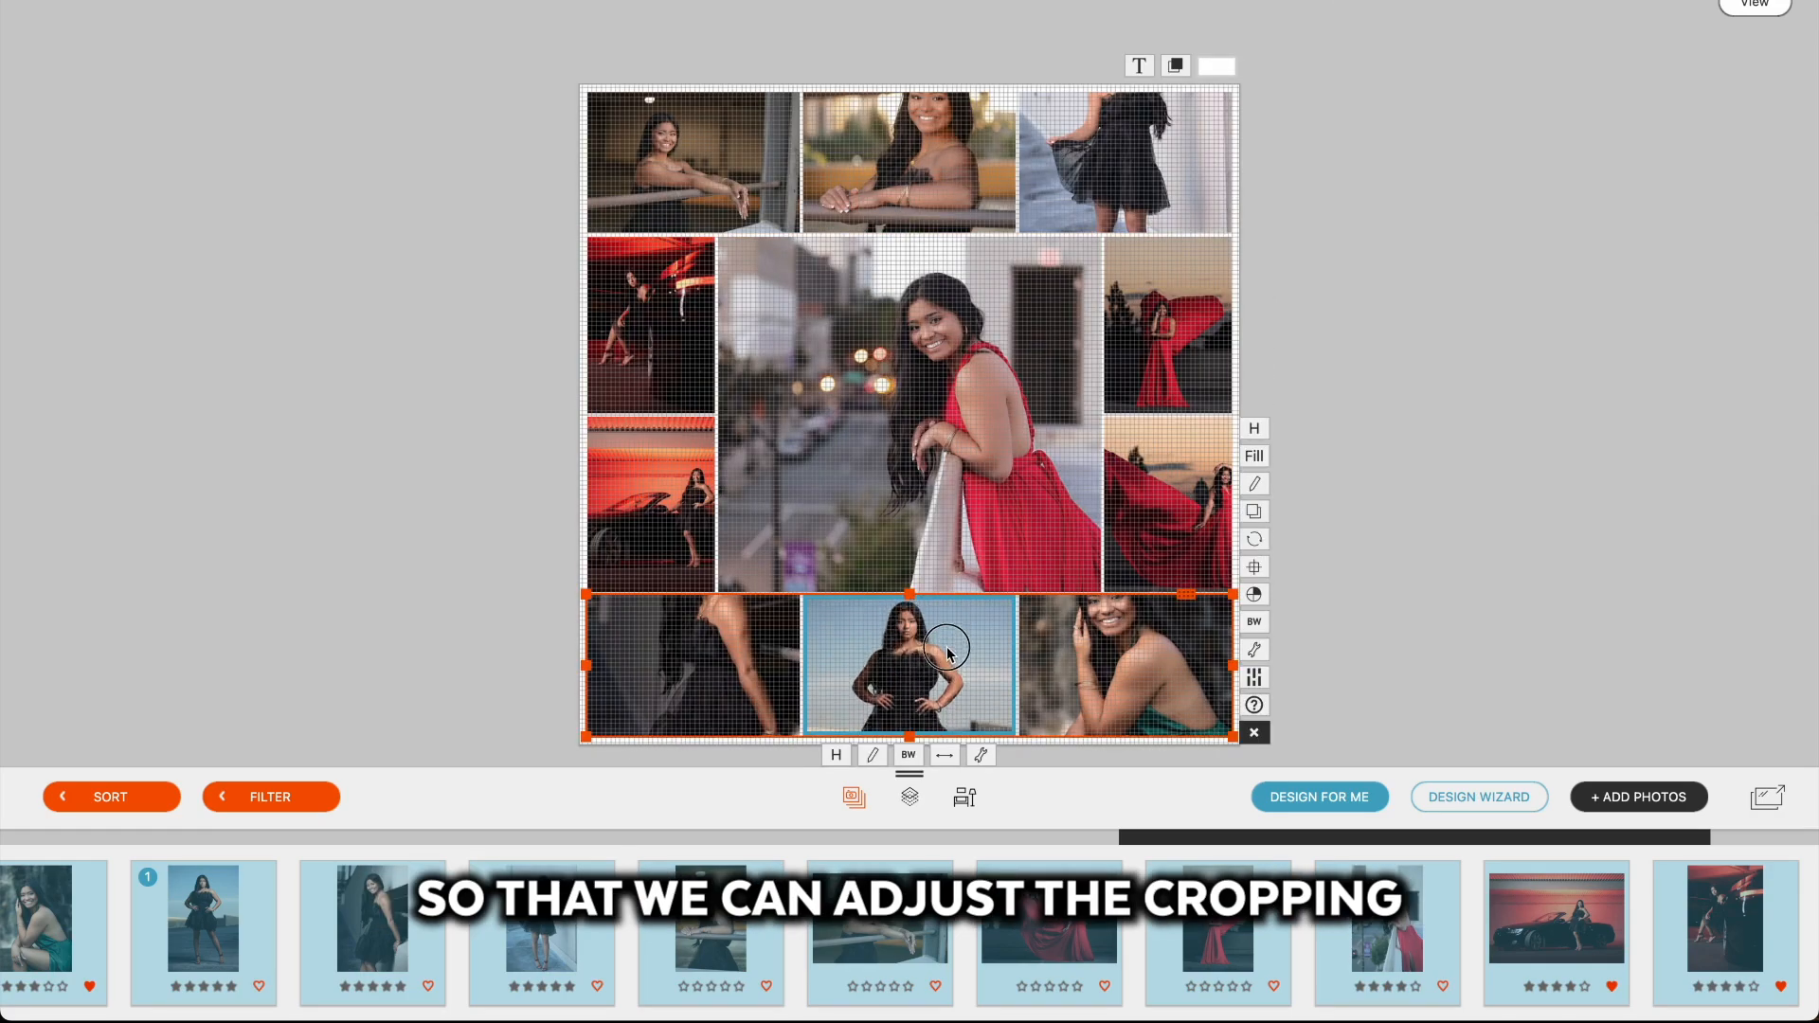
{"action": "left_click", "coordinate": [735, 666]}
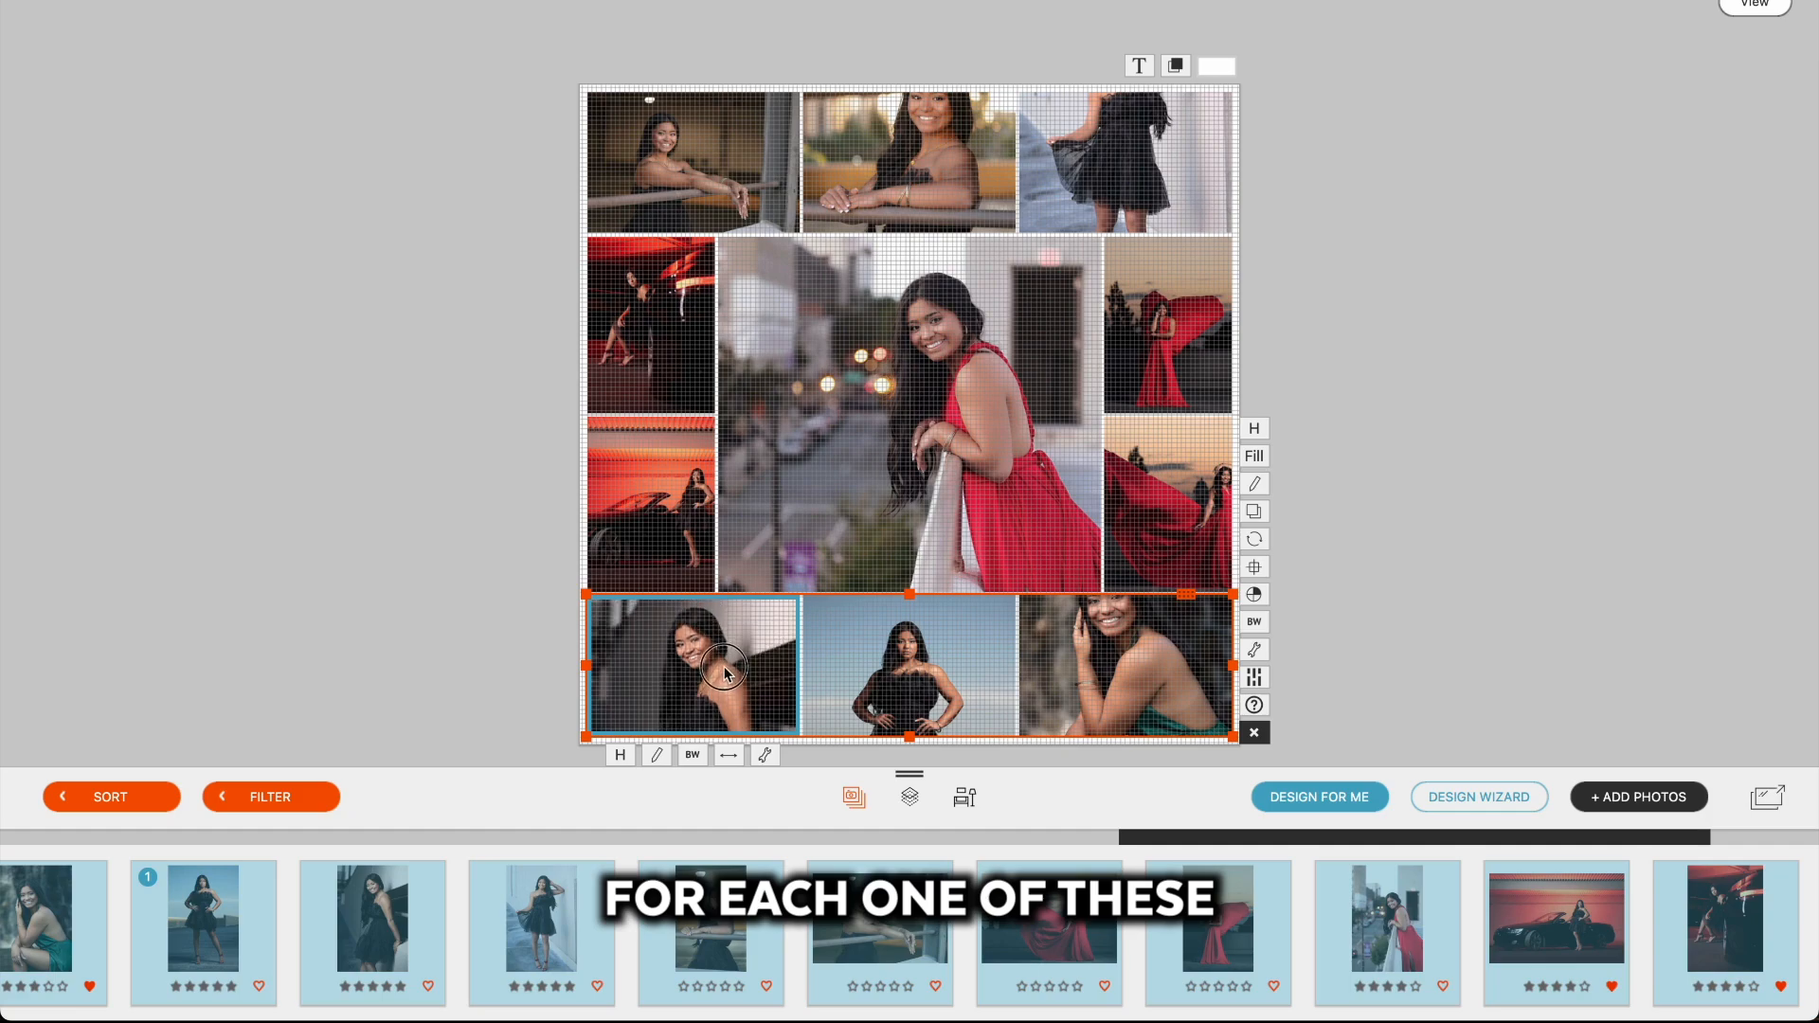
{"action": "left_click", "coordinate": [1150, 638]}
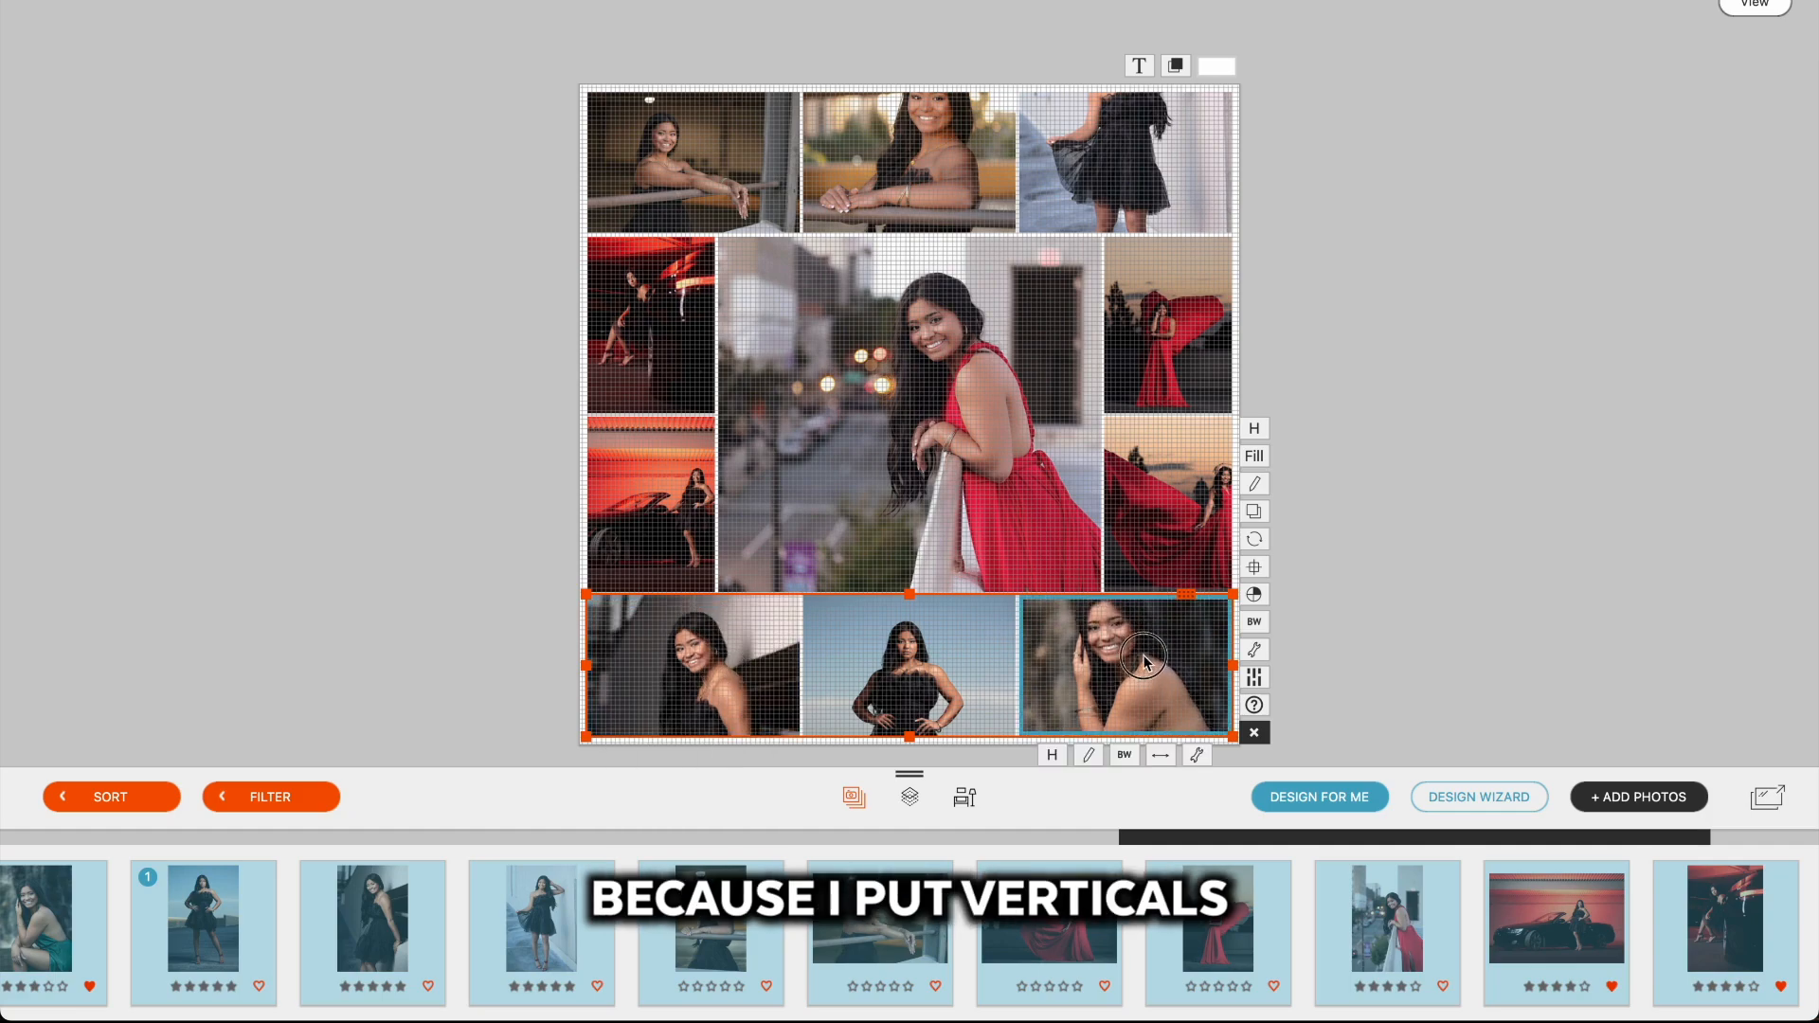
{"action": "left_click", "coordinate": [1162, 520]}
{"action": "left_click", "coordinate": [675, 157]}
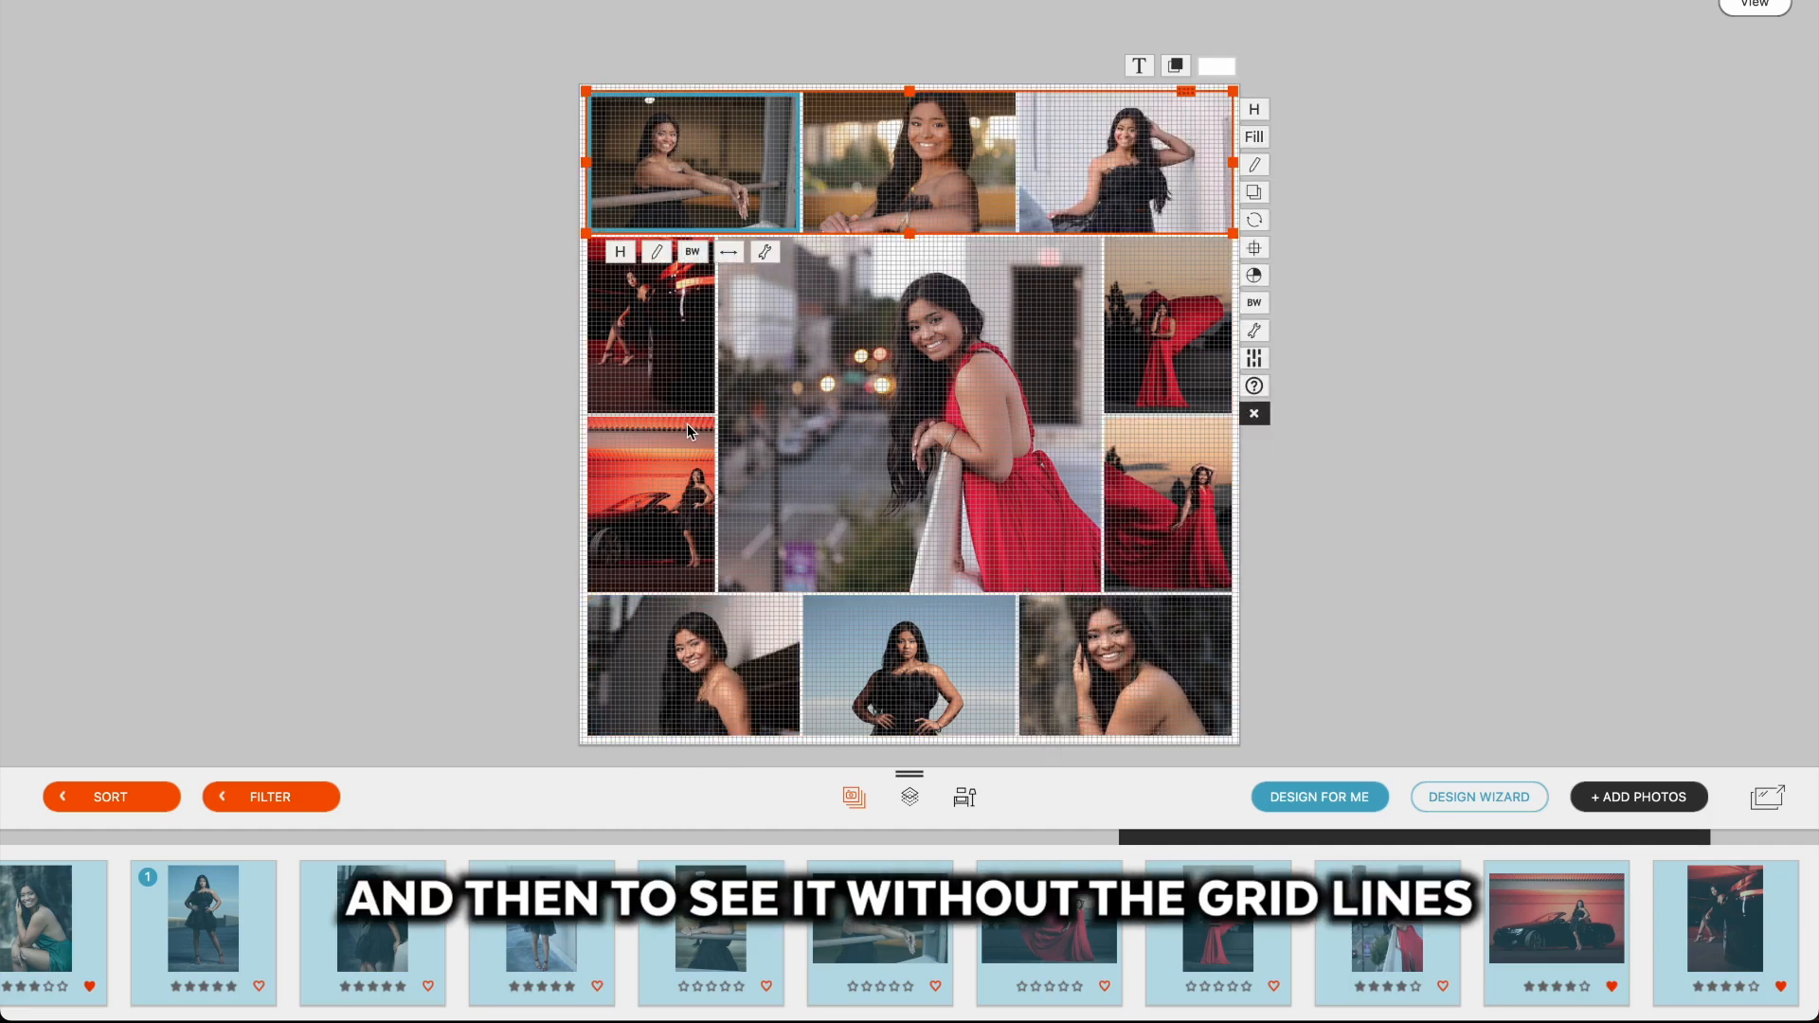
{"action": "key", "text": "g"}
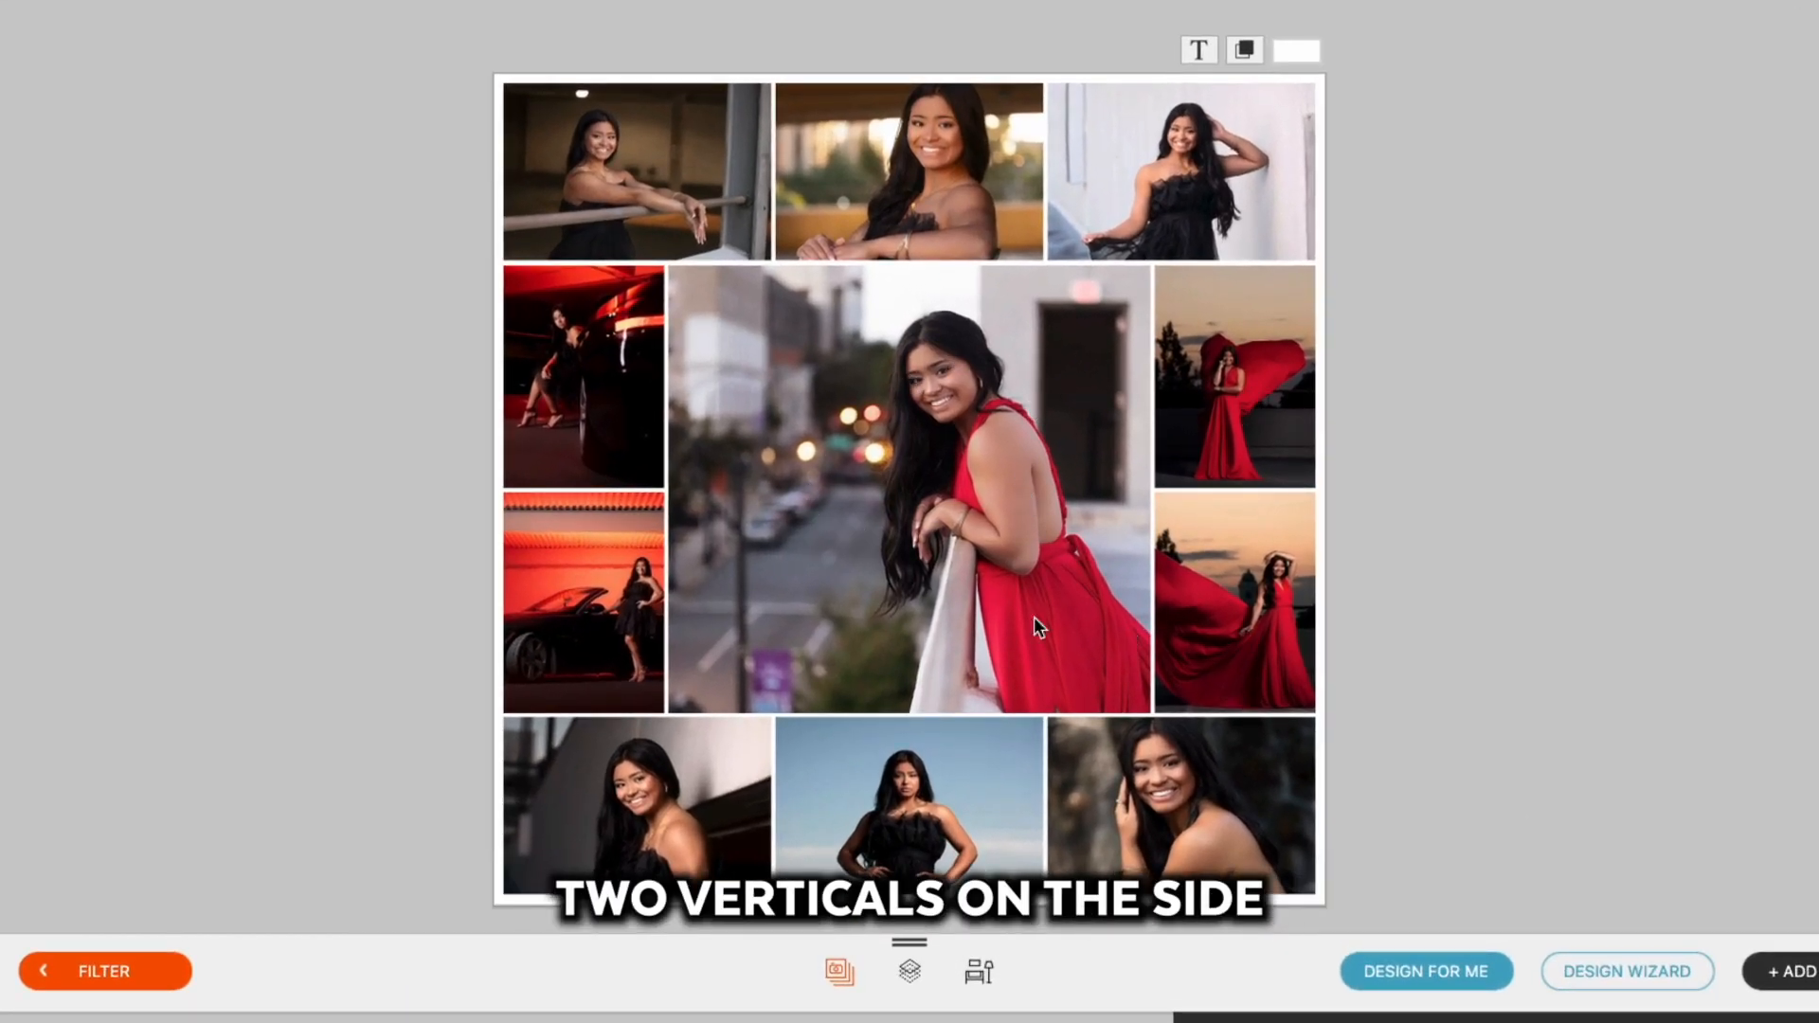
Select the main block, the lower row and the upper row in turn to review the composite's three-block structure.
{"action": "left_click", "coordinate": [817, 384]}
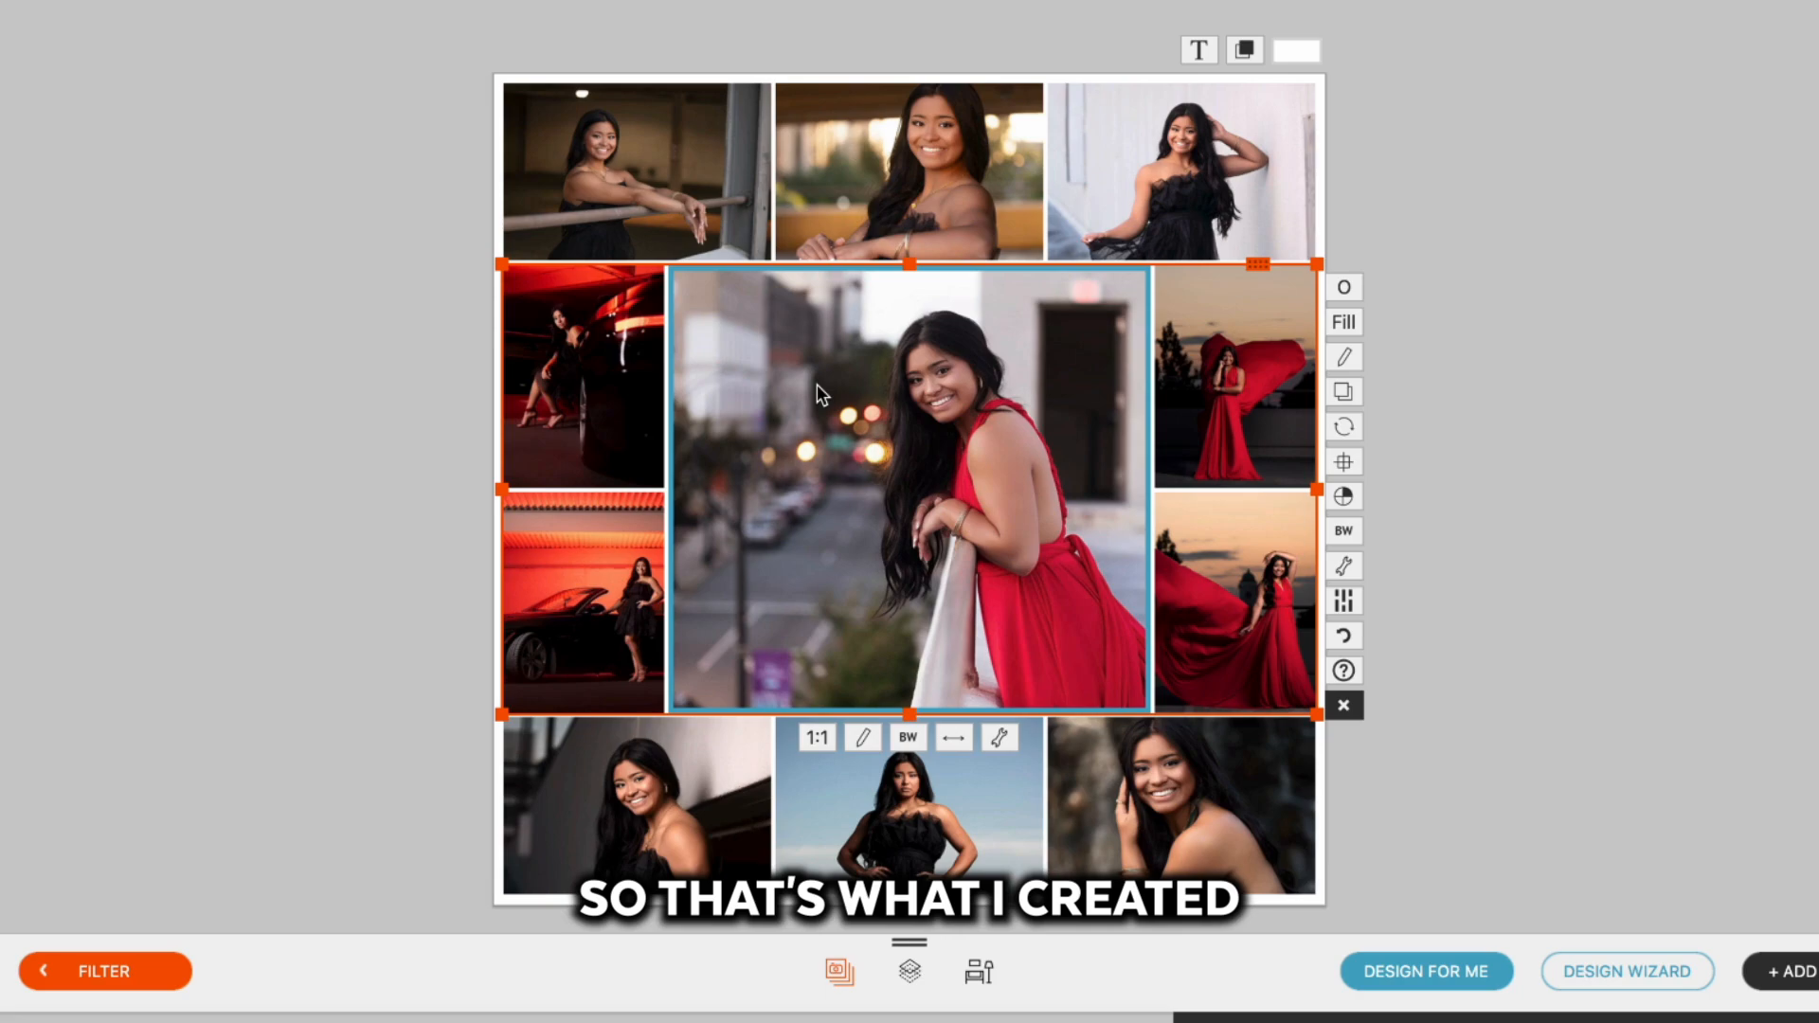
{"action": "left_click", "coordinate": [924, 790]}
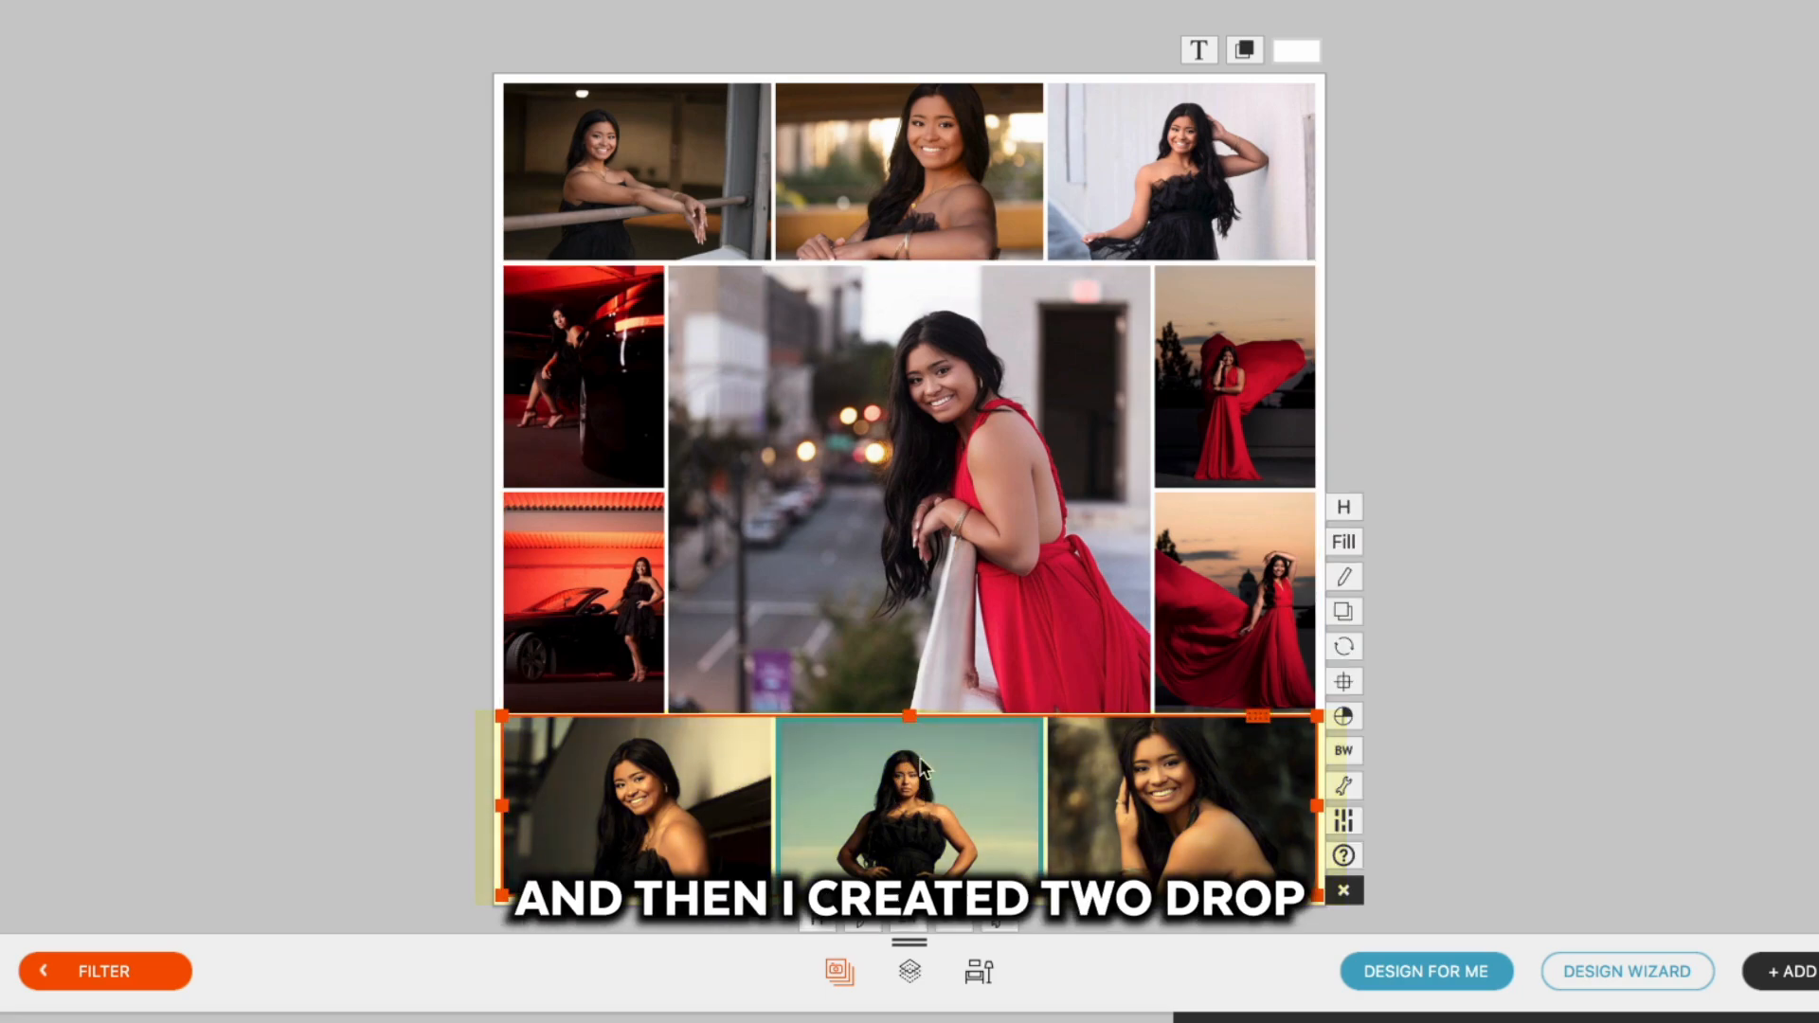
{"action": "left_click", "coordinate": [930, 159]}
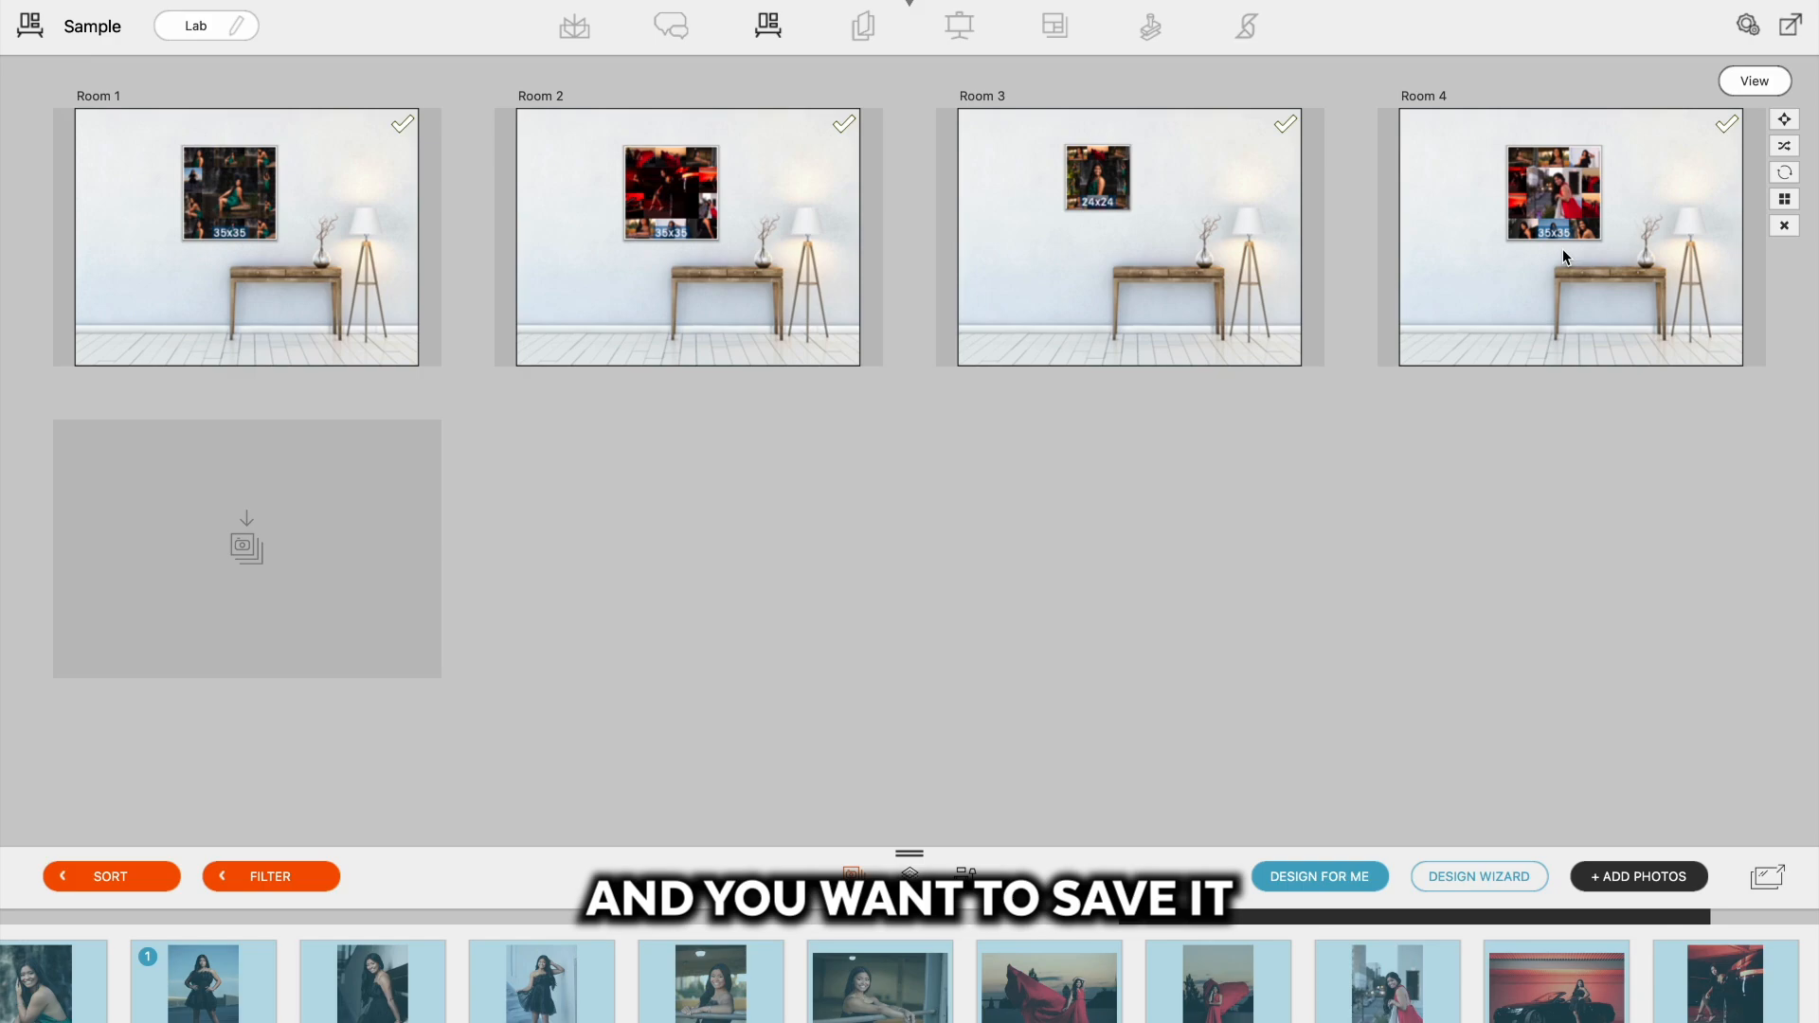
Go to the overview of all room designs and open the export and save options.
{"action": "left_click", "coordinate": [1801, 23]}
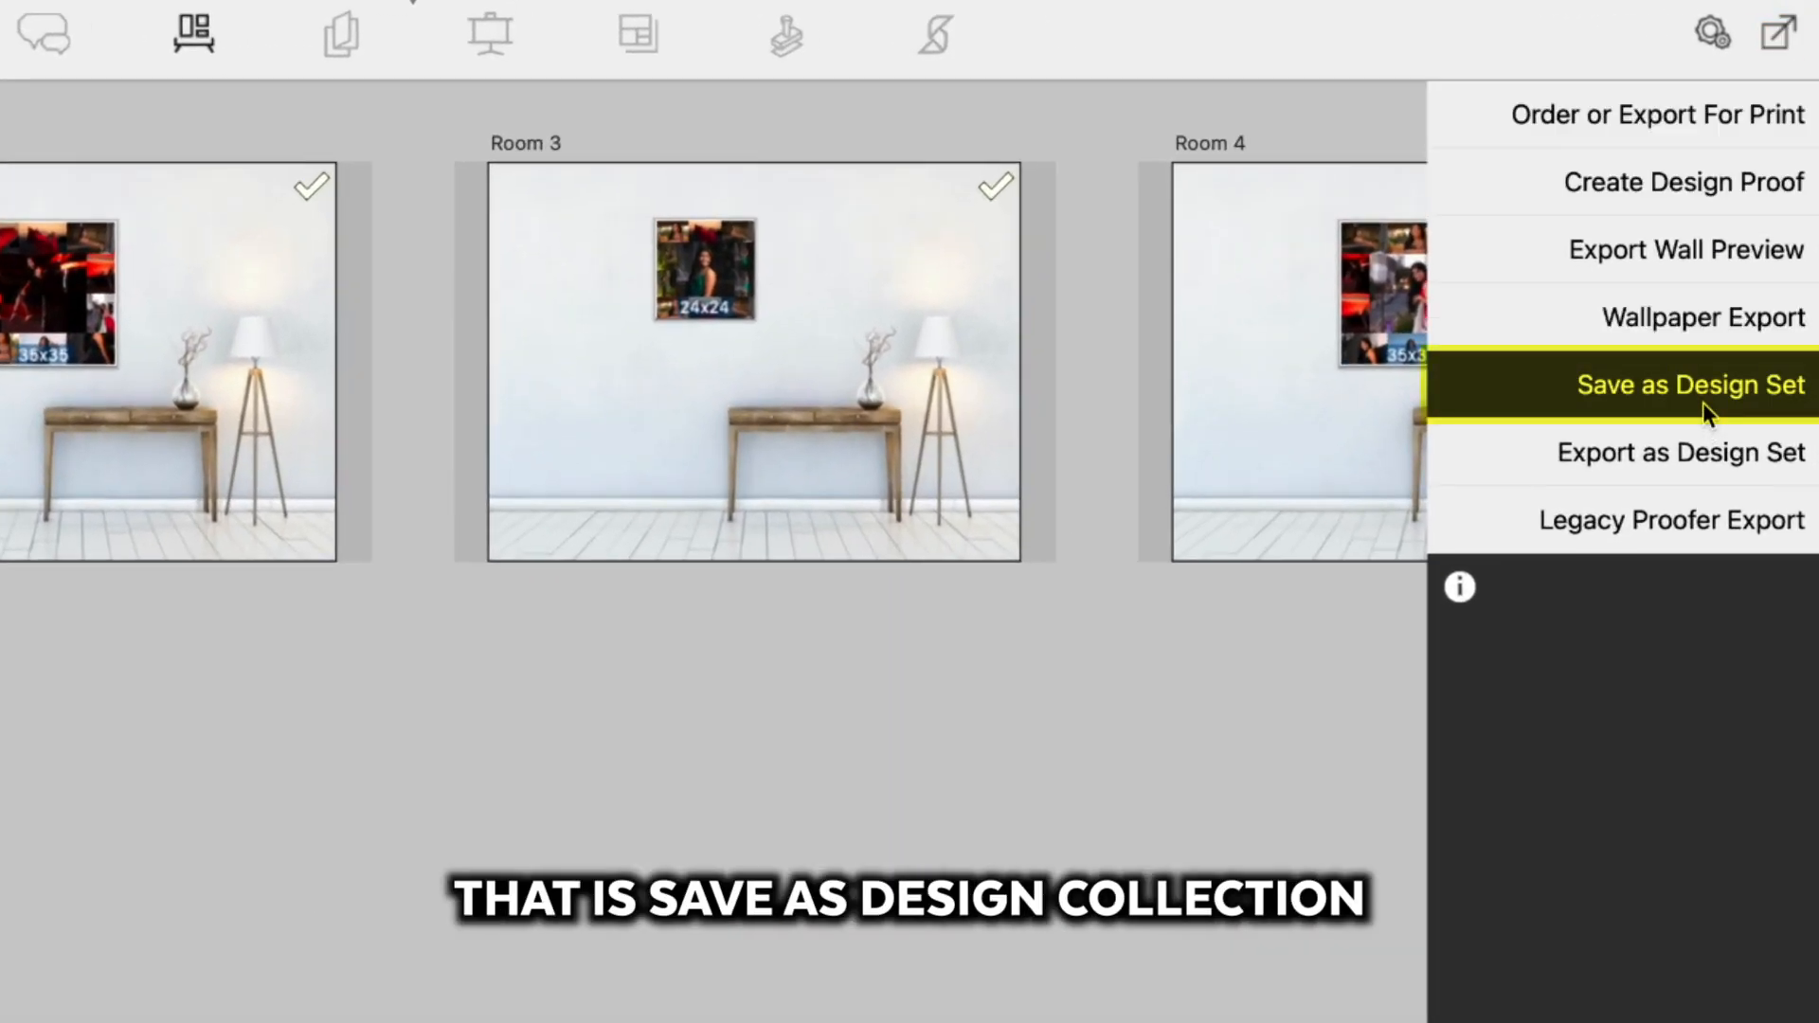